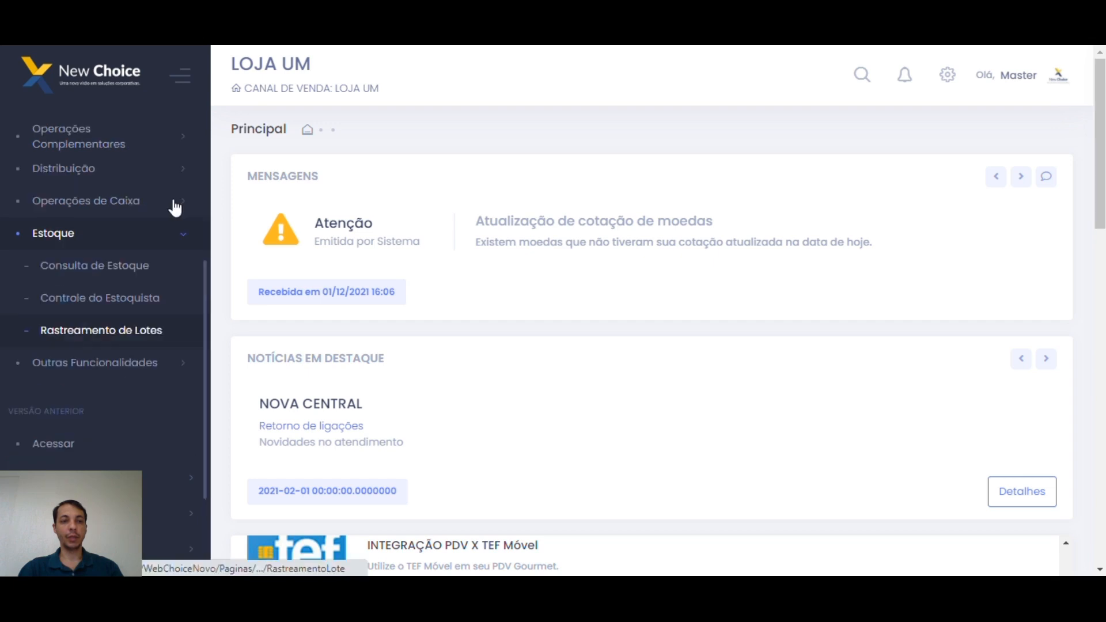
Open the Tipo de Operação registration screen in the basic records (Cadastros, Básicos)
left_click(91, 364)
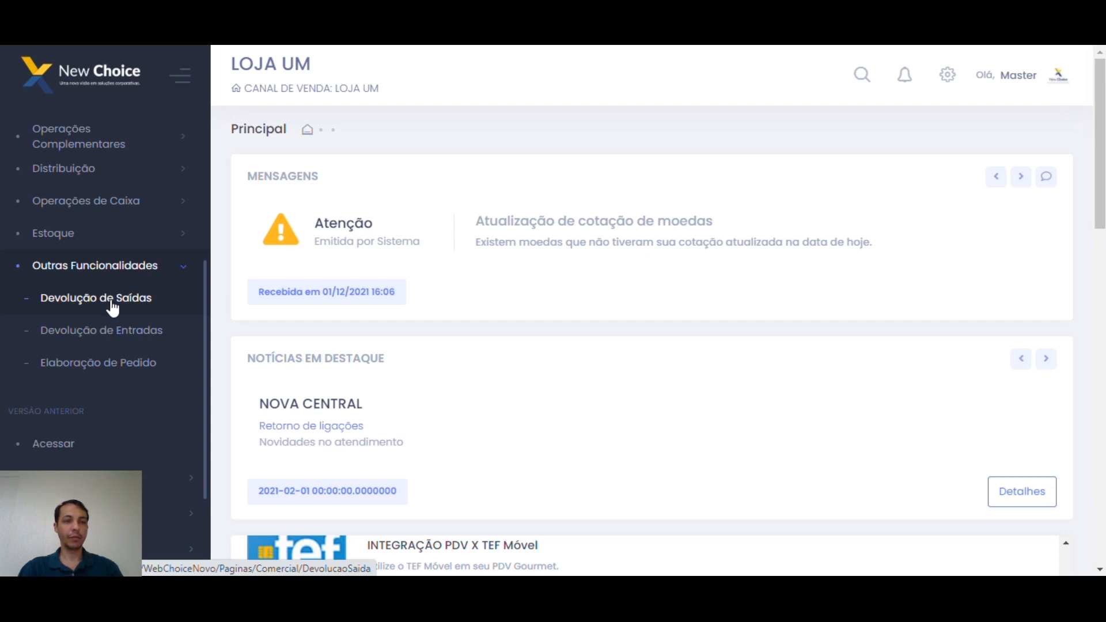
scroll(116, 299, "up", 4)
left_click(102, 219)
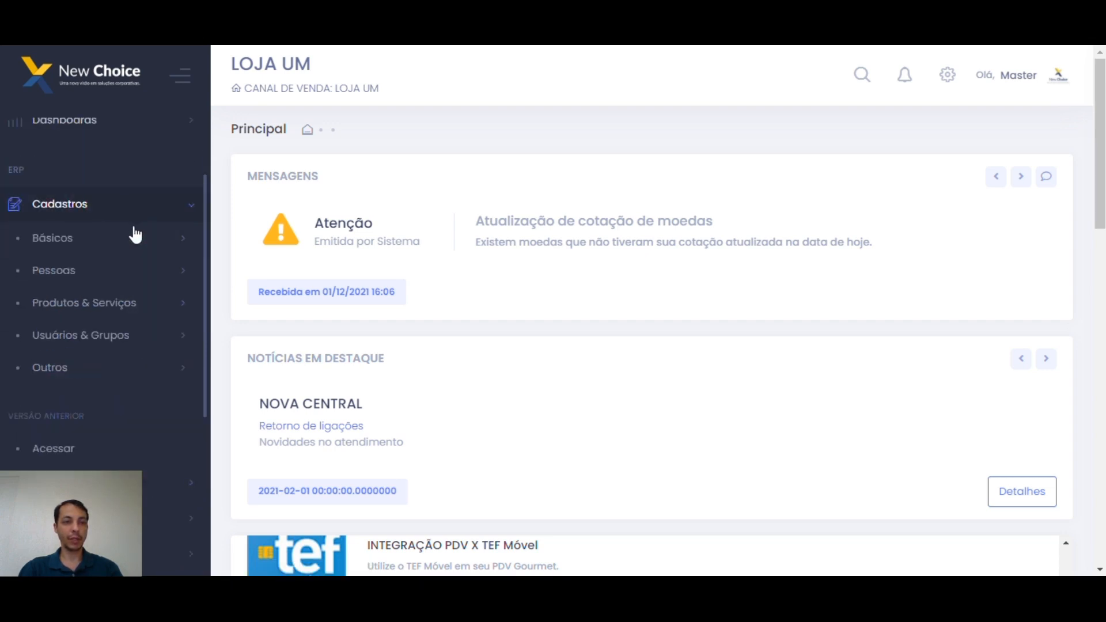
left_click(121, 221)
scroll(138, 242, "down", 4)
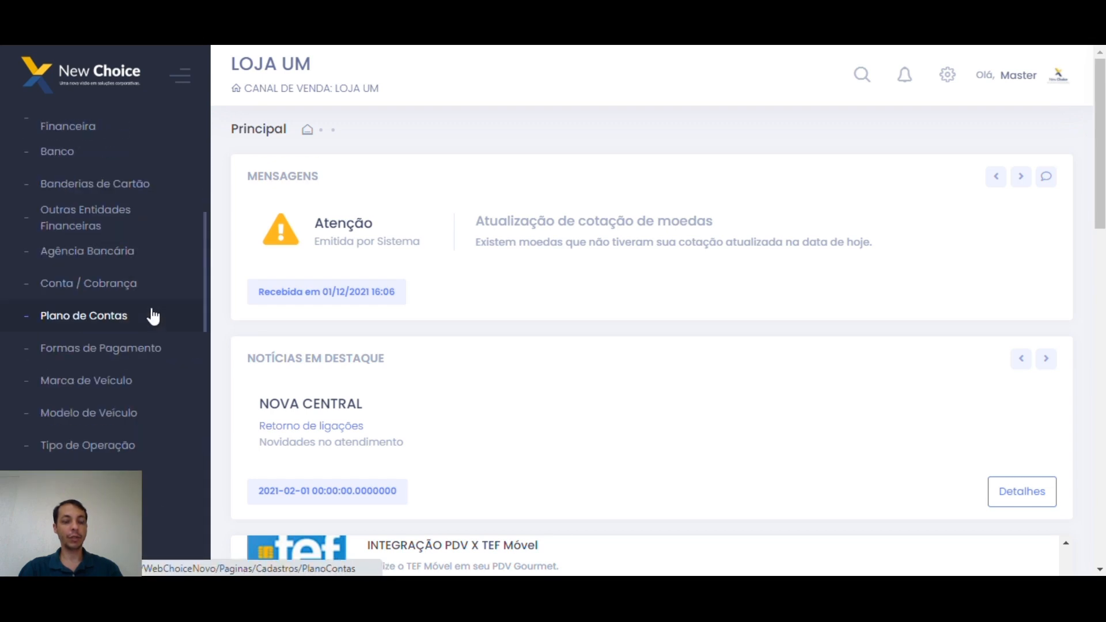
scroll(154, 323, "down", 1)
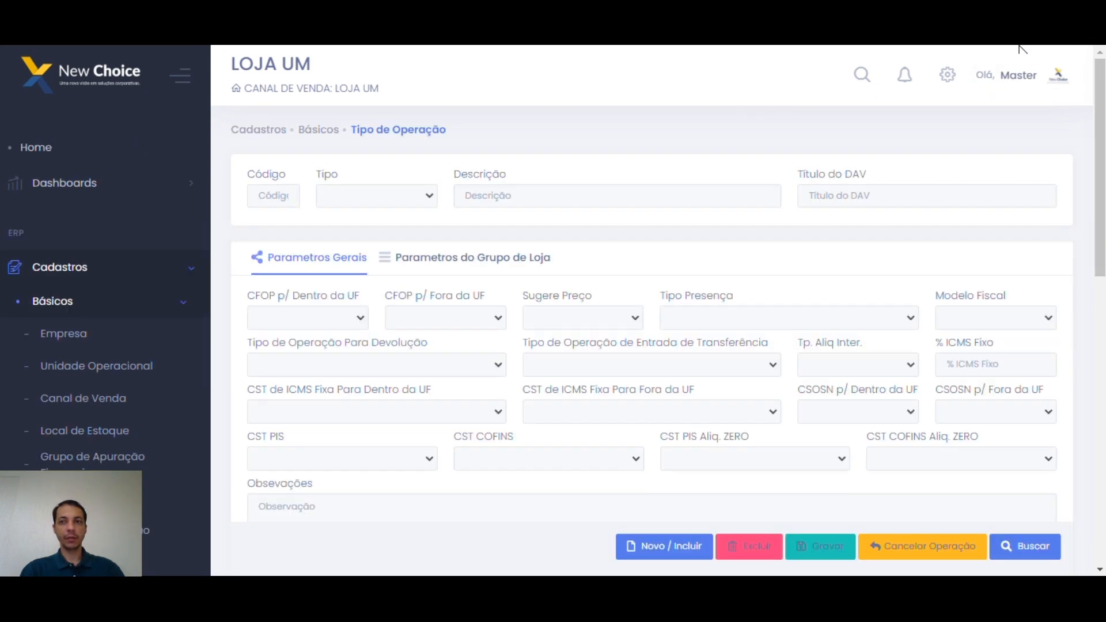
Load the VENDA DE MERCADORIA operation type by searching for "%venda" and select DEVOLUCAO DE VENDAS as its return operation type
left_click(1028, 549)
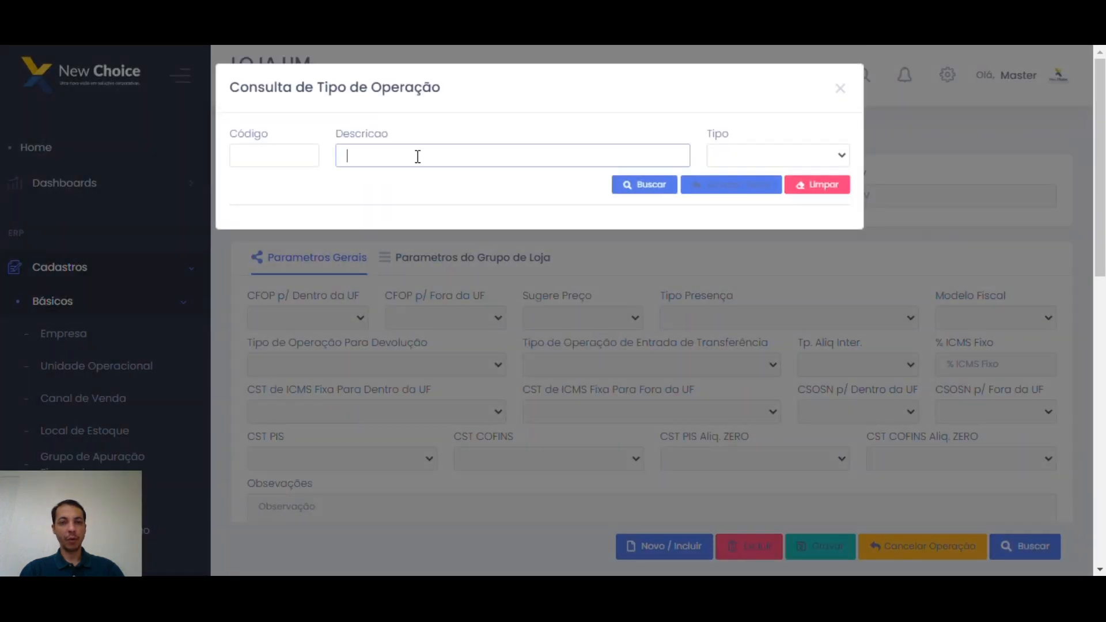
left_click(416, 156)
type("venda")
key("Return")
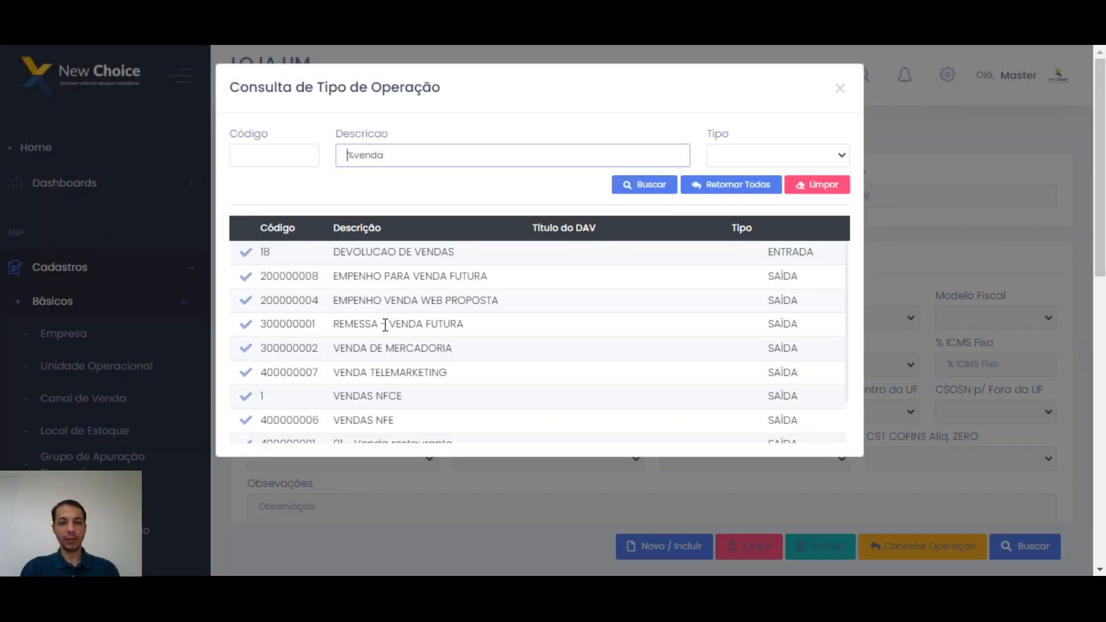
left_click(249, 353)
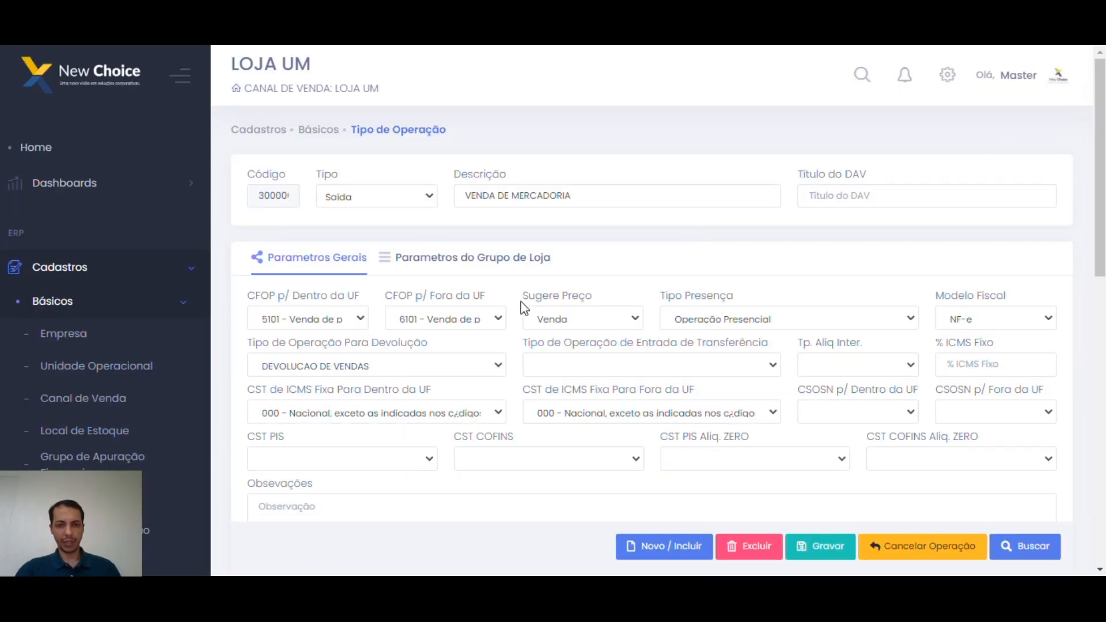
left_click(494, 365)
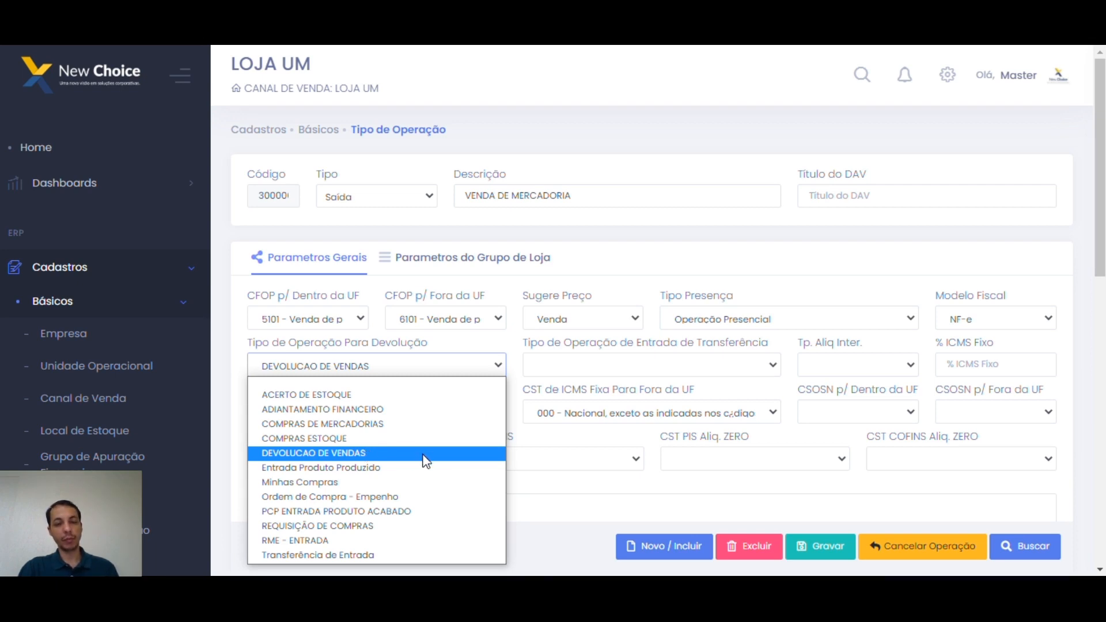
left_click(324, 452)
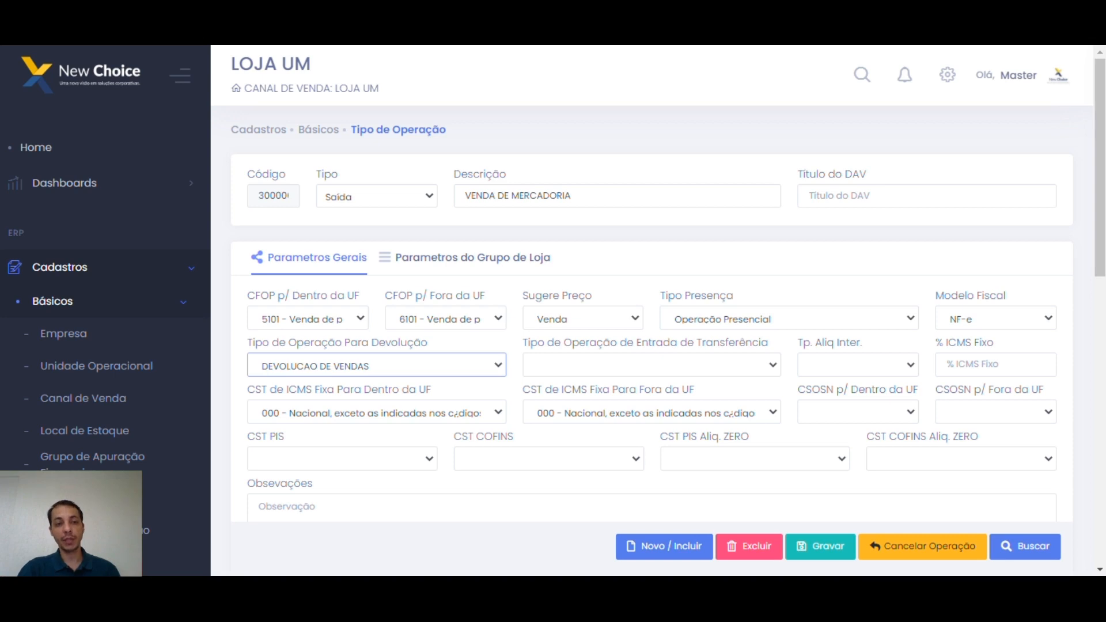
Open the Devolução de Saídas screen in the commercial module's Outras Funcionalidades
left_click(191, 291)
scroll(184, 282, "down", 2)
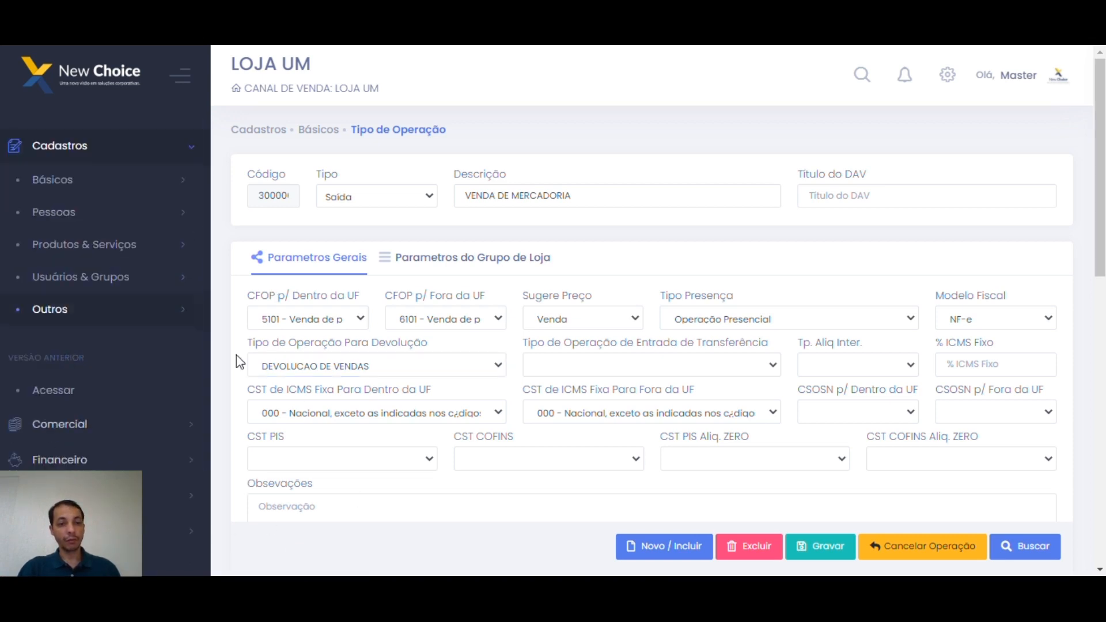
scroll(126, 353, "down", 1)
left_click(136, 381)
scroll(147, 357, "down", 2)
left_click(148, 253)
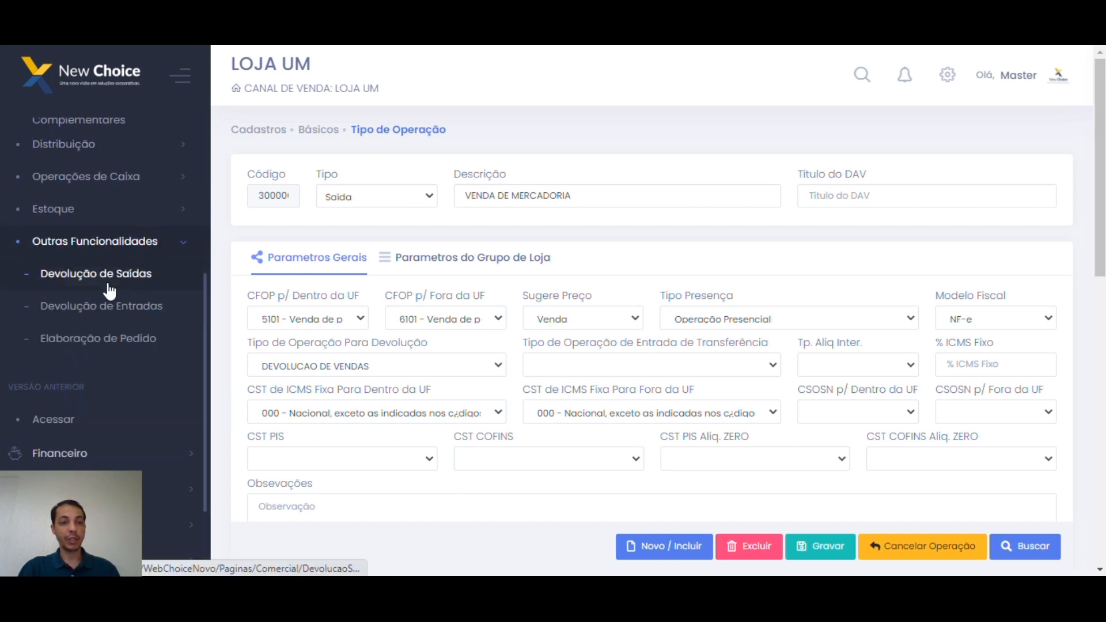
left_click(109, 288)
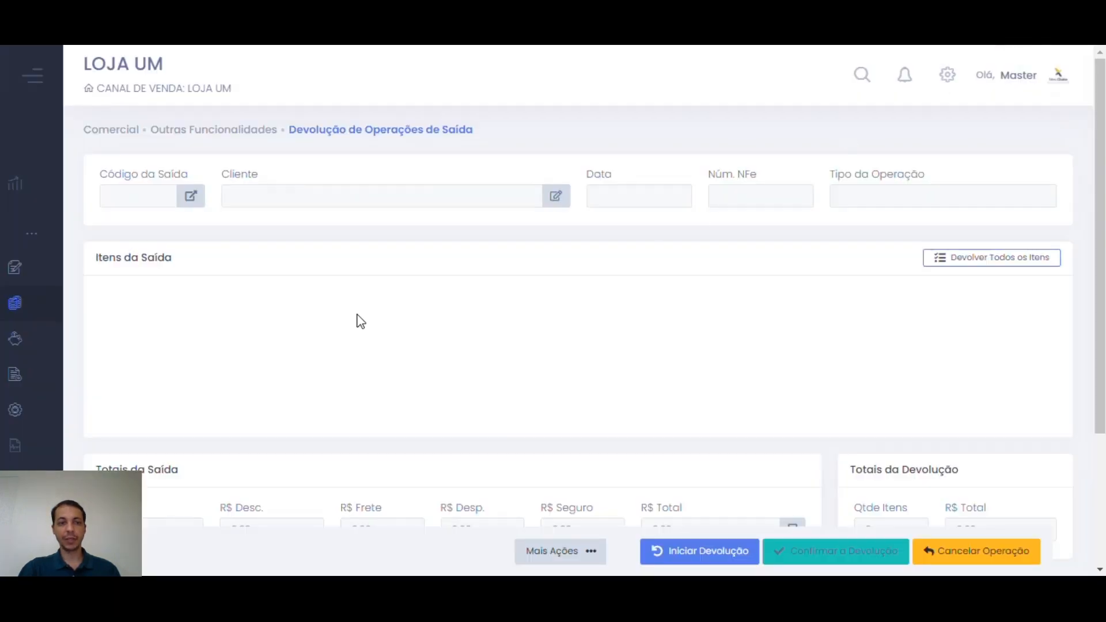
mouse_move(23, 383)
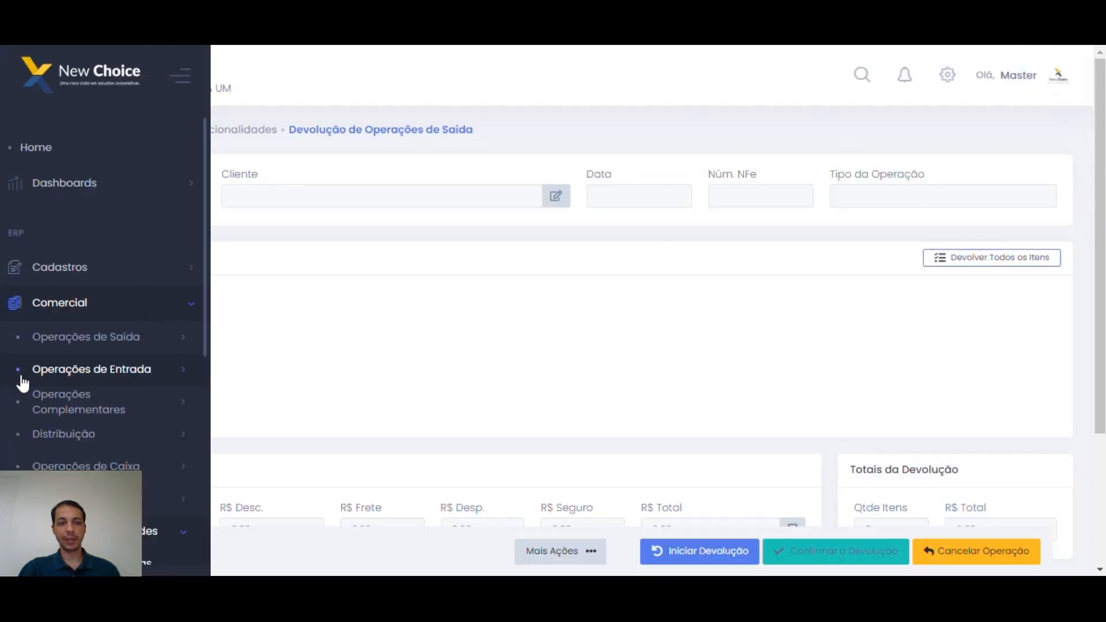
scroll(115, 415, "down", 3)
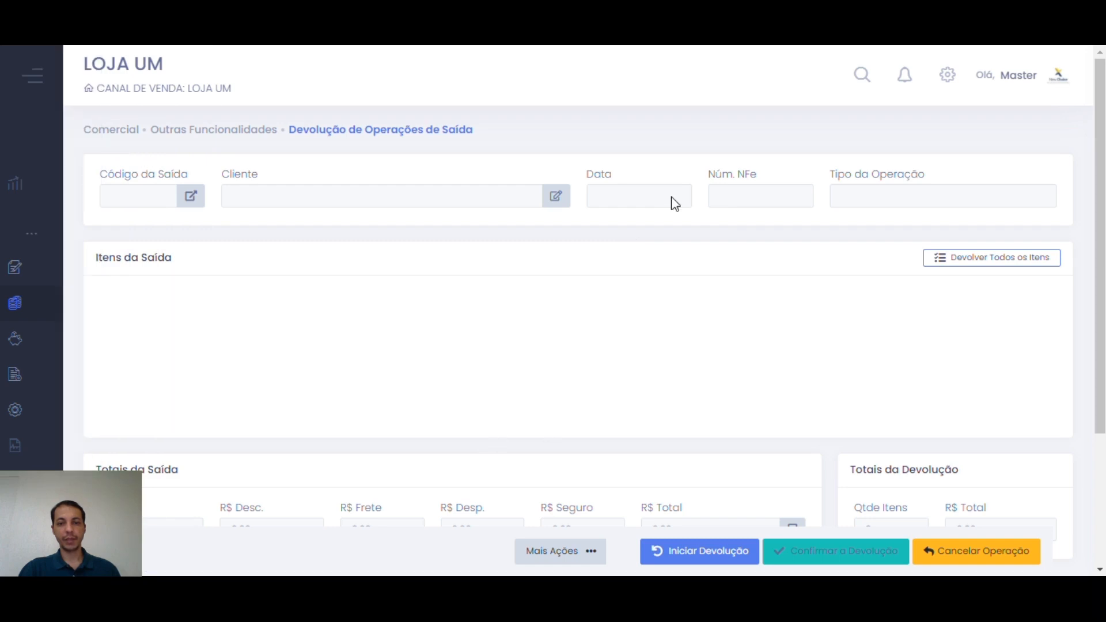
Start a return and search LOJA UM's closed outgoing operations with an opening period starting 01/11/2021
left_click(691, 562)
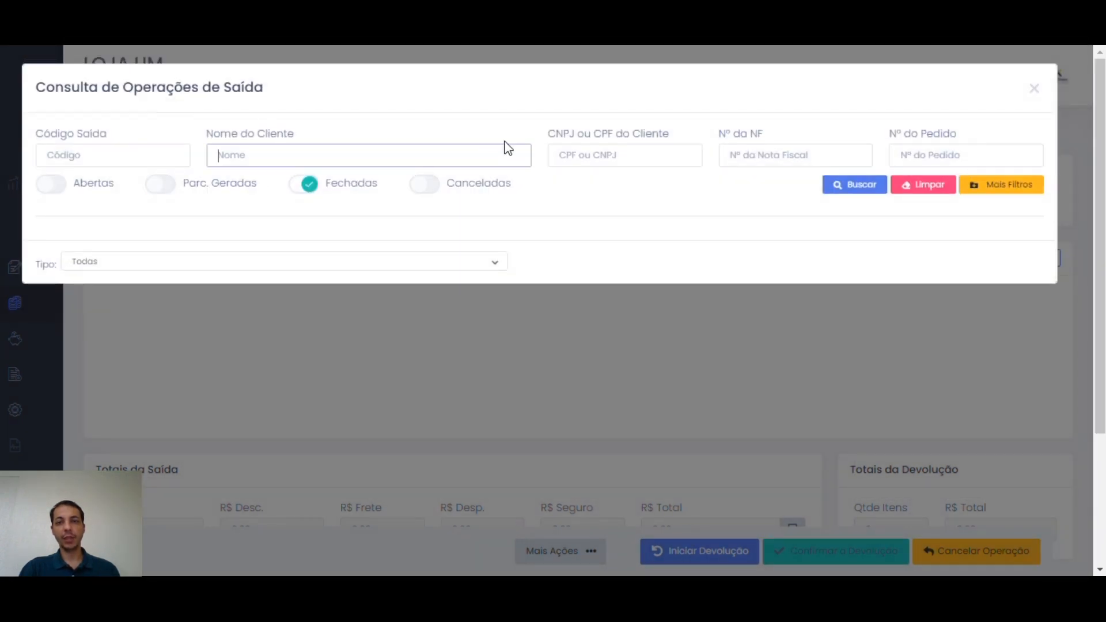
left_click(990, 188)
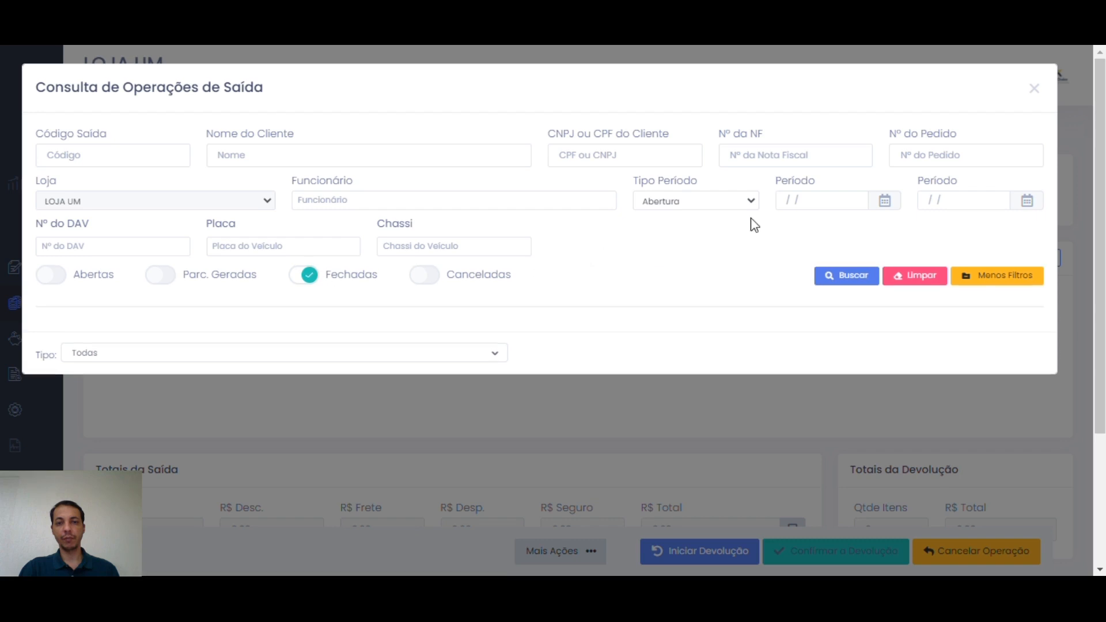
left_click(787, 203)
left_click(799, 231)
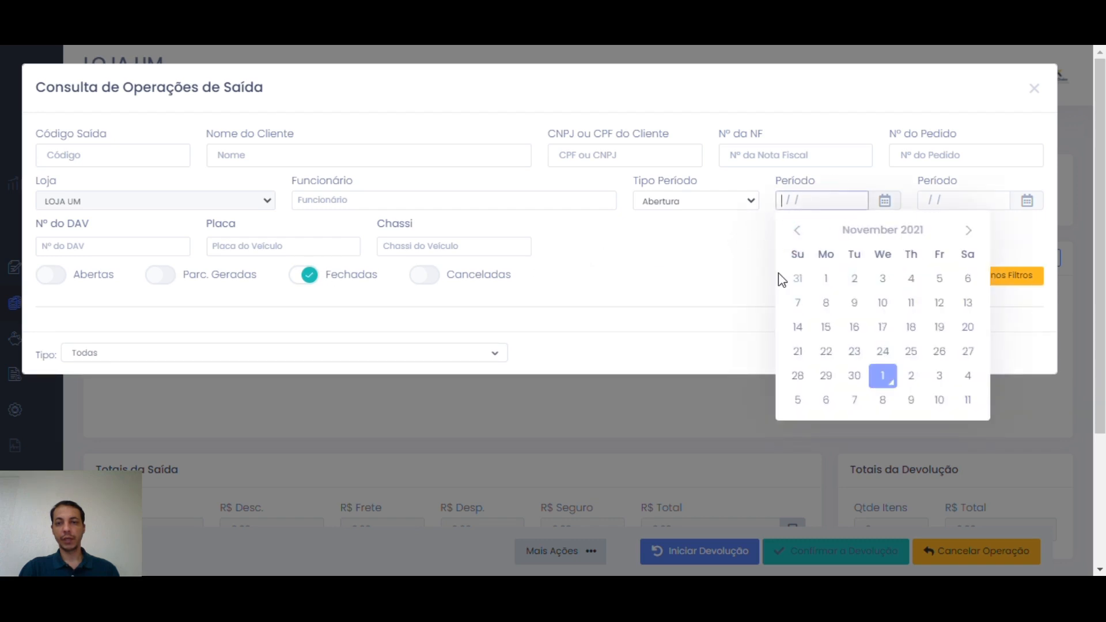
left_click(825, 279)
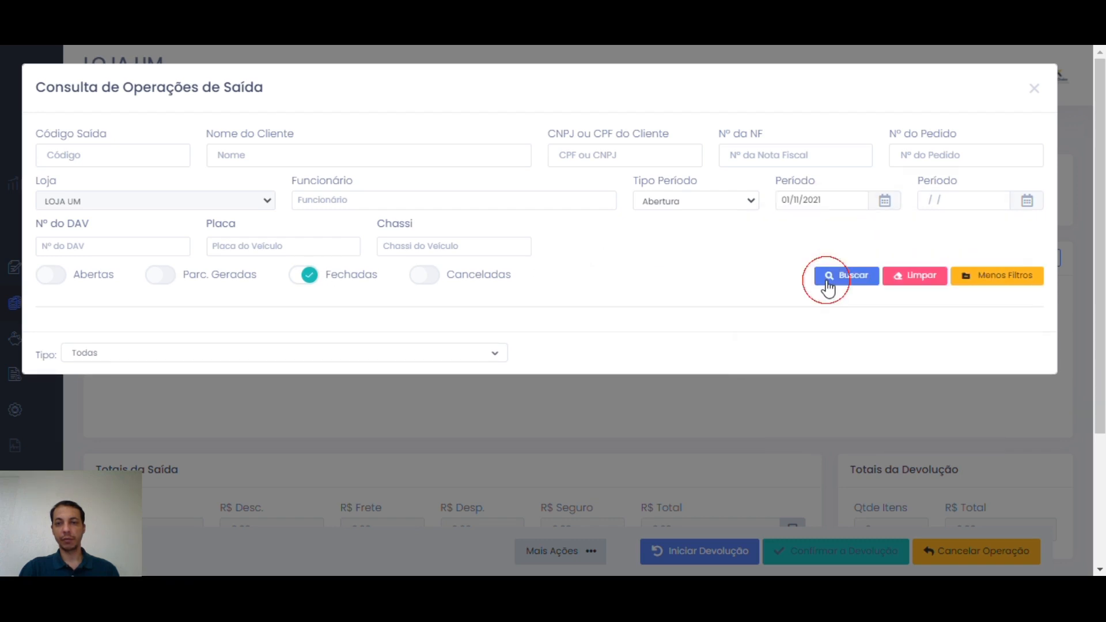
left_click(858, 284)
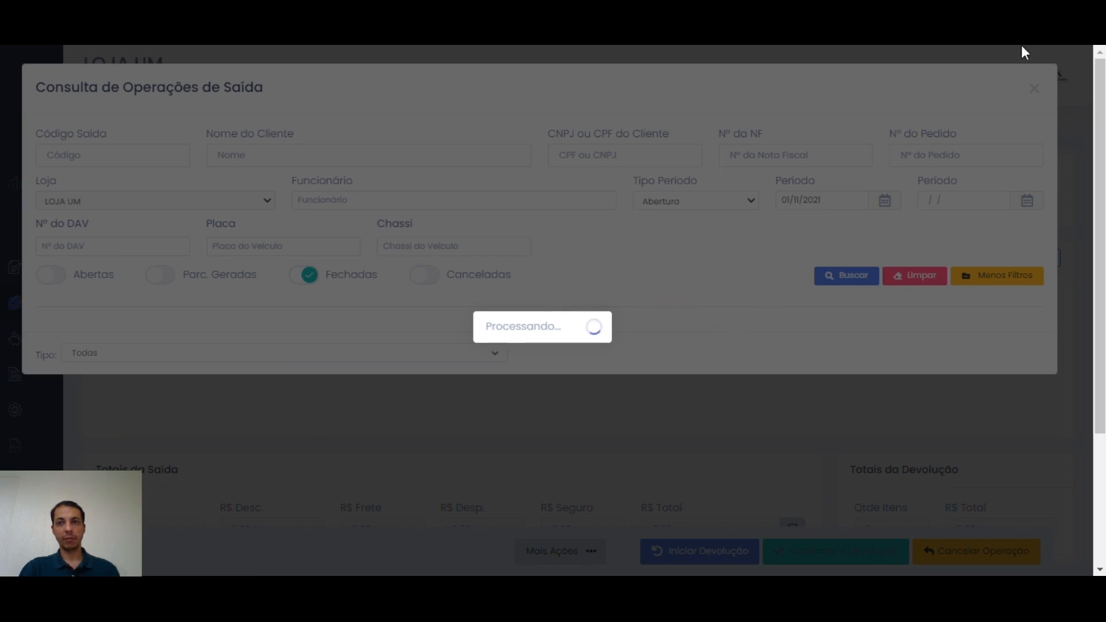
Load the last sale in the search results, dated 17/11/2021, into the return
scroll(523, 410, "down", 1)
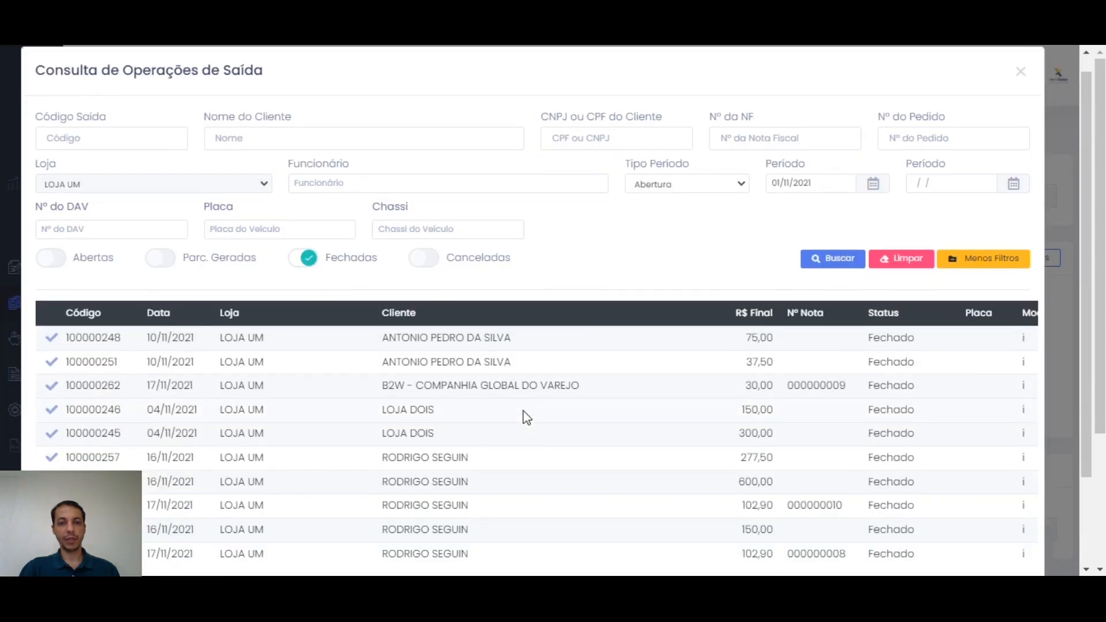
scroll(496, 378, "down", 2)
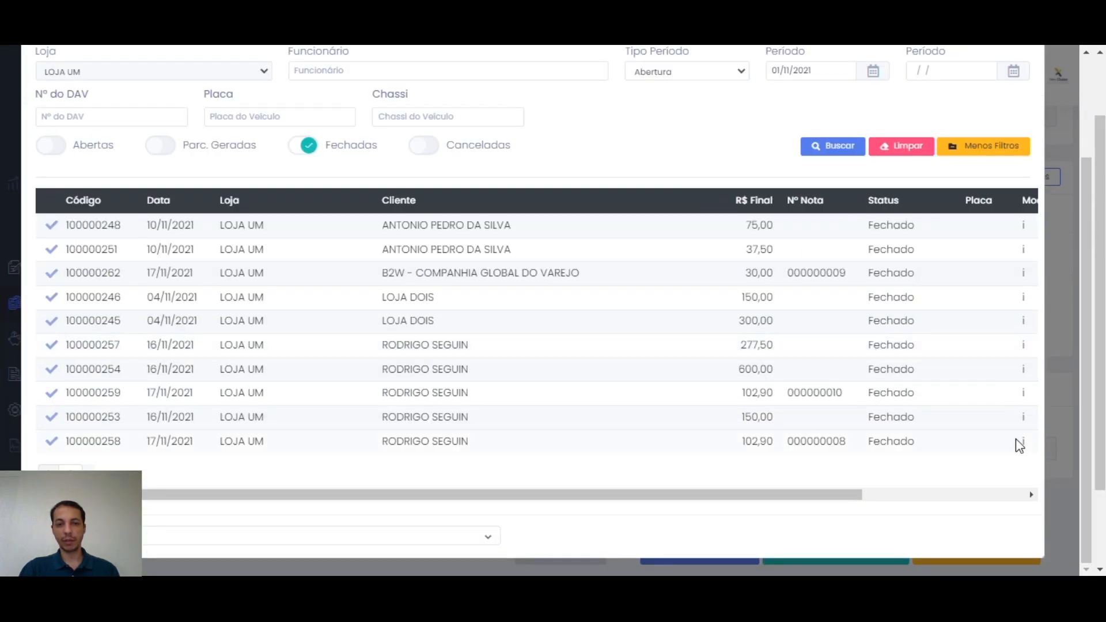
left_click(51, 442)
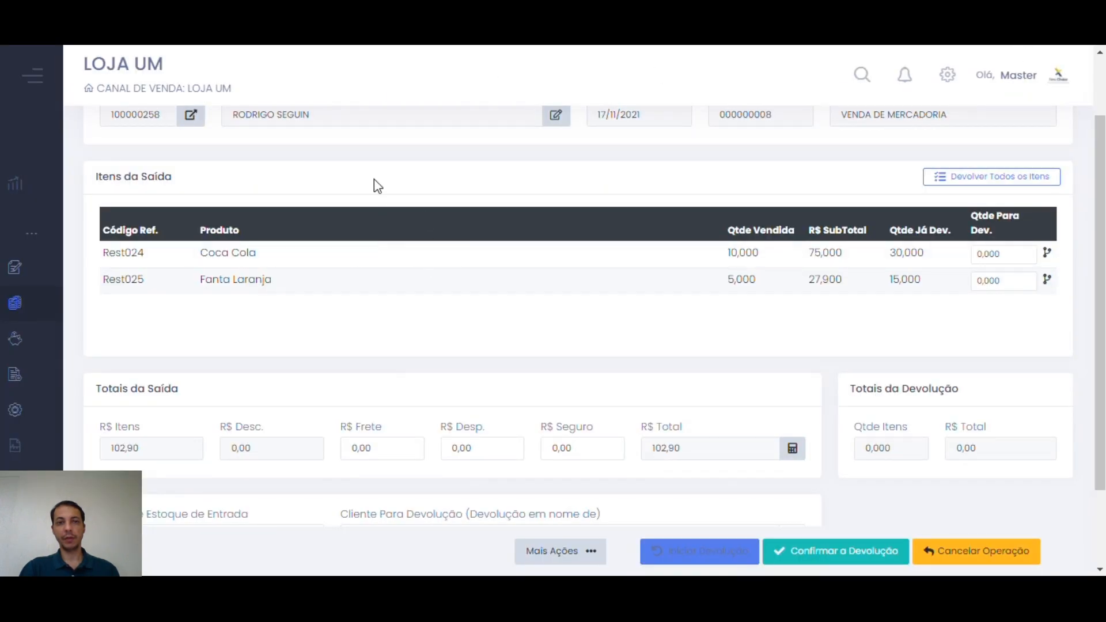
Review the loaded sale's operation type, NF-e number, items and totals
scroll(403, 193, "up", 2)
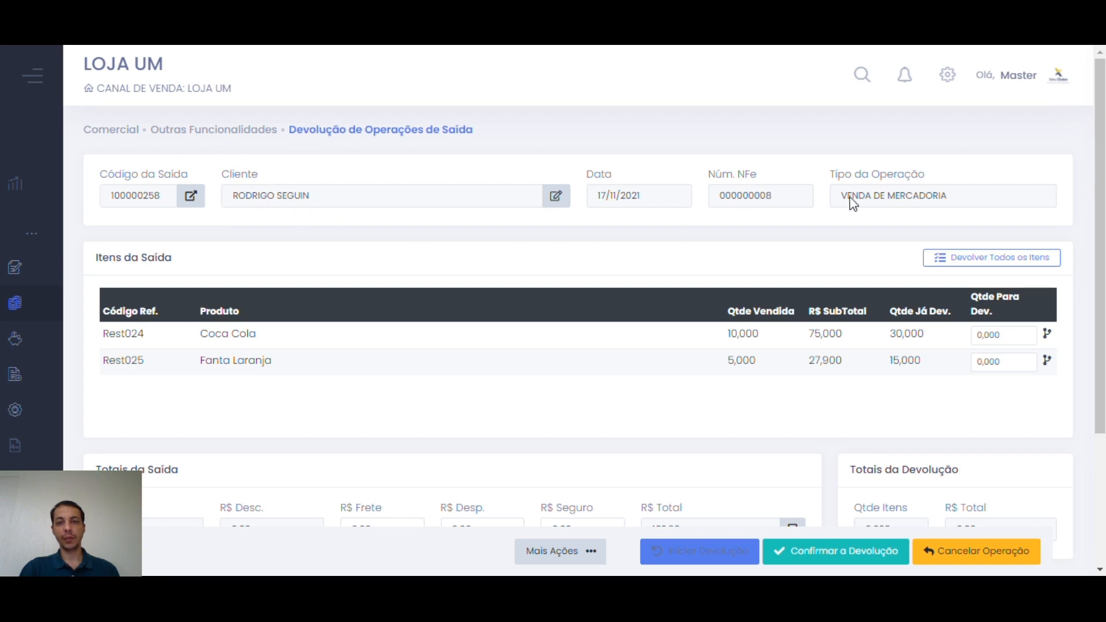
left_click_drag(845, 195, 873, 236)
left_click(872, 236)
left_click_drag(724, 197, 818, 208)
left_click(793, 227)
scroll(795, 221, "down", 3)
scroll(832, 218, "up", 1)
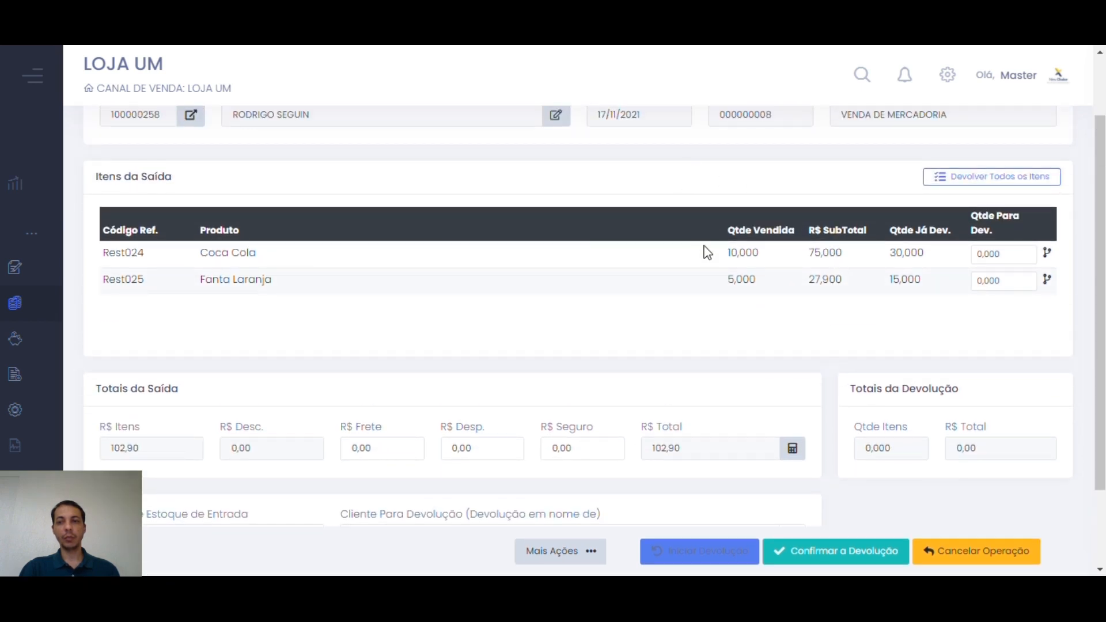
Try returning all items of the loaded sale, and cancel the return operation
left_click(984, 184)
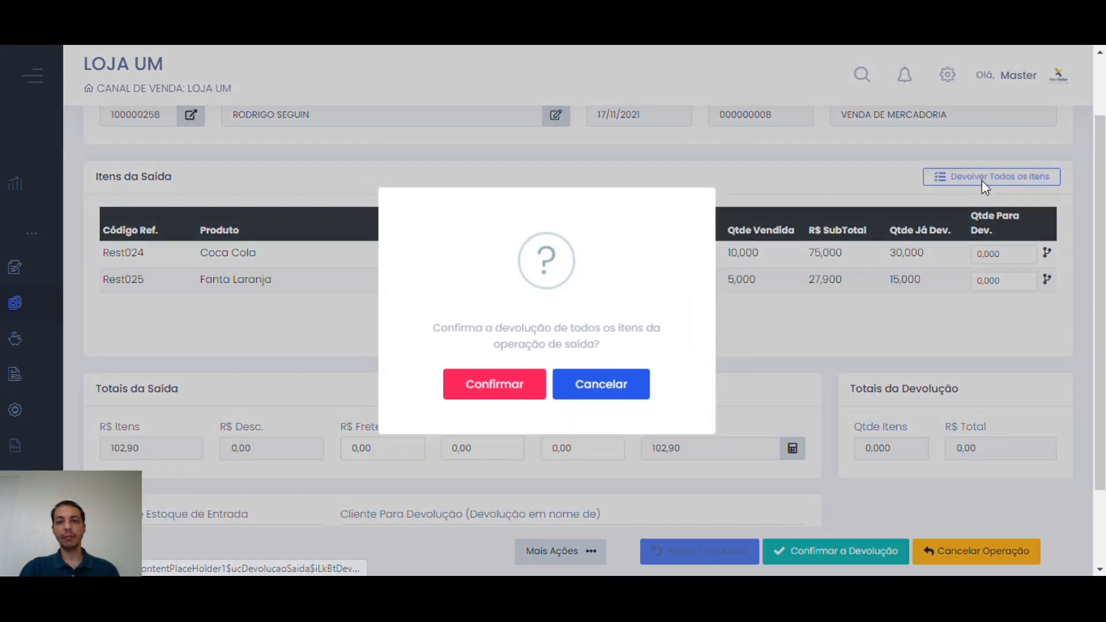
left_click(524, 382)
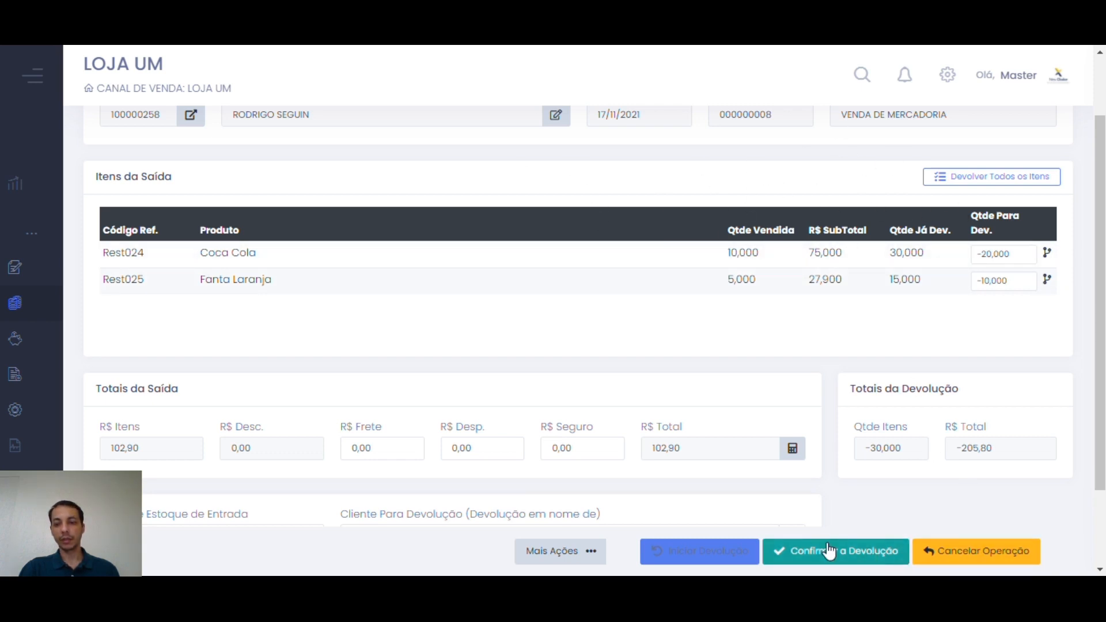
left_click(982, 550)
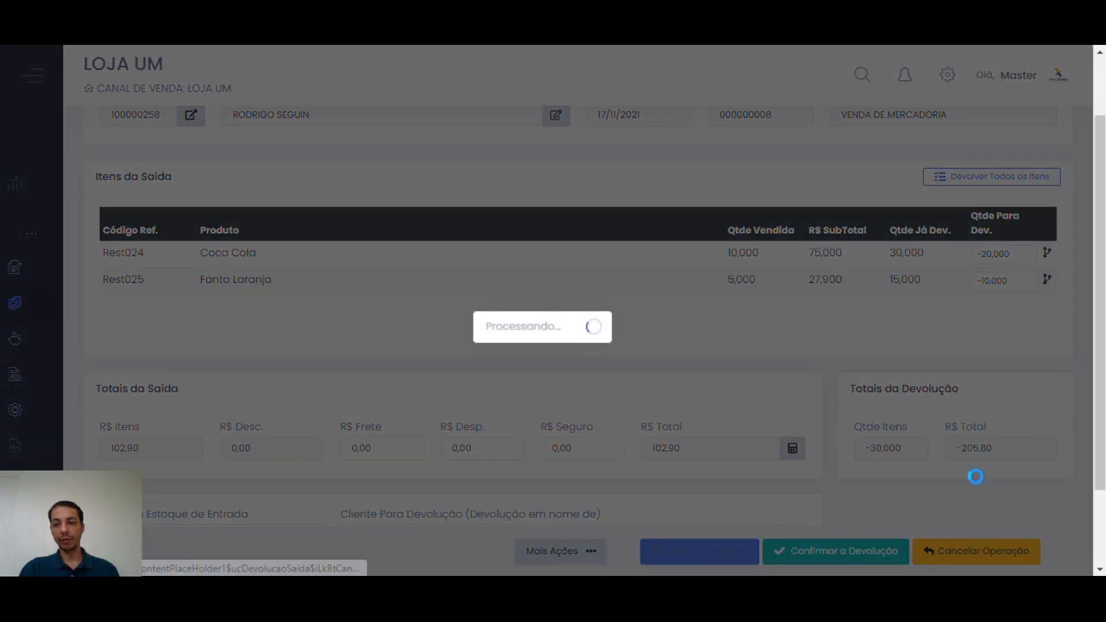
Start a new return and load the 17/11/2021 sale to B2W - Companhia Global do Varejo
left_click(688, 552)
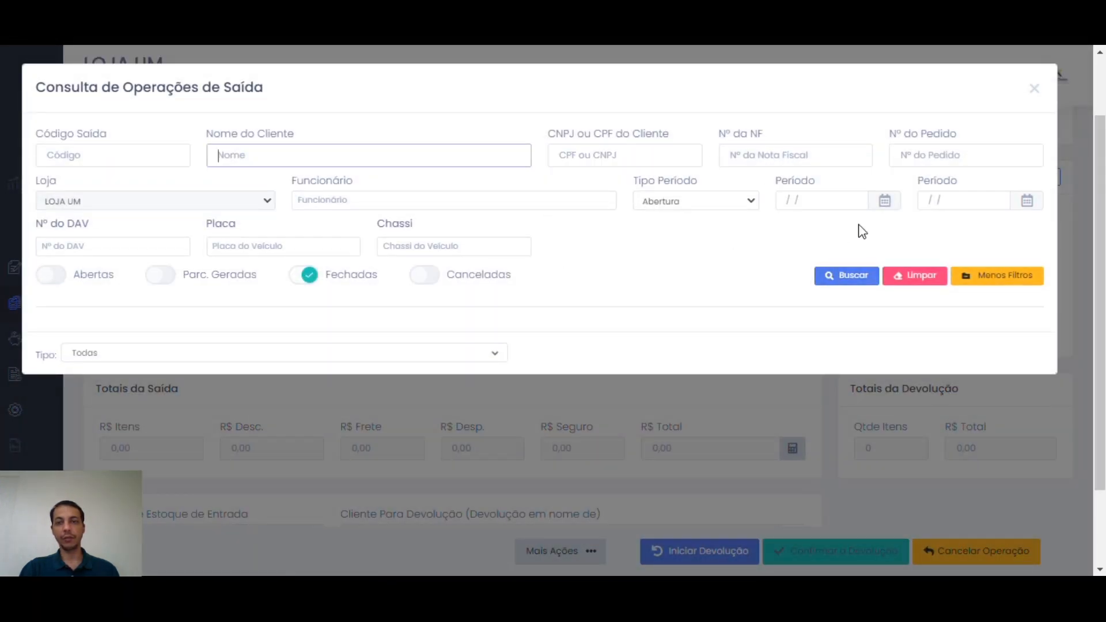
left_click(884, 203)
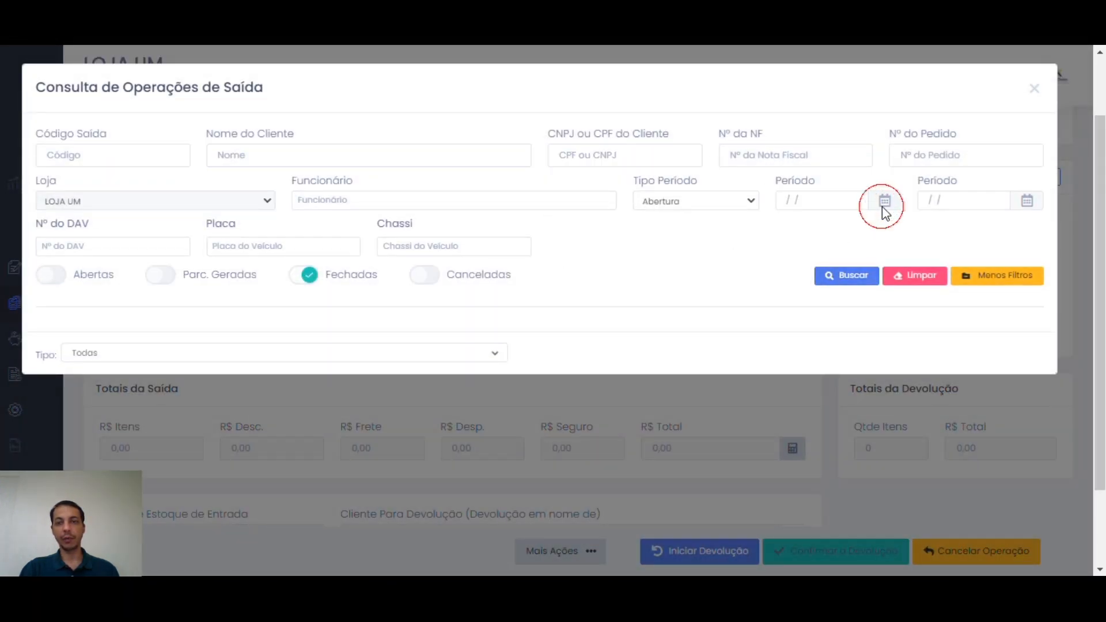
left_click(864, 281)
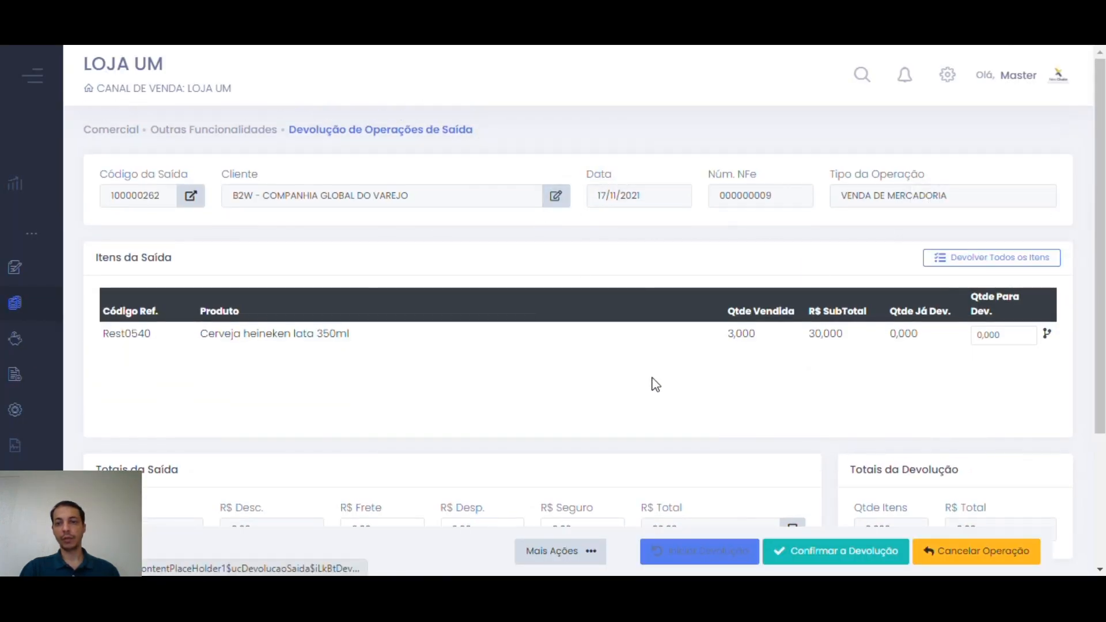
Mark all of the sale's items for return, and set the return quantity of Cerveja heineken lata 350ml to 2
left_click(956, 260)
left_click(485, 387)
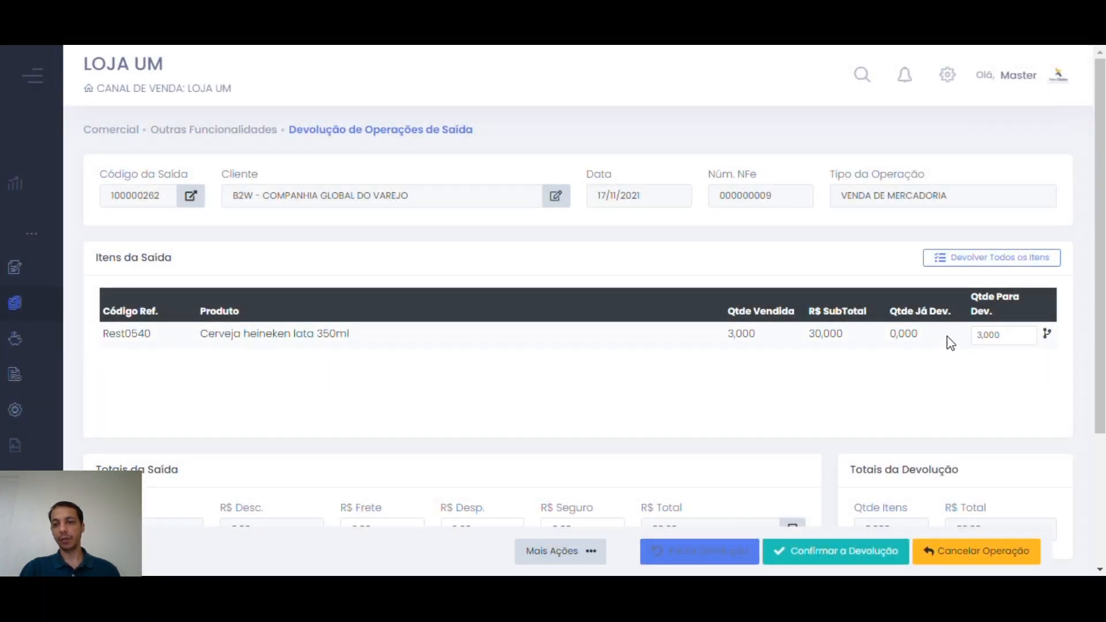
left_click(1010, 334)
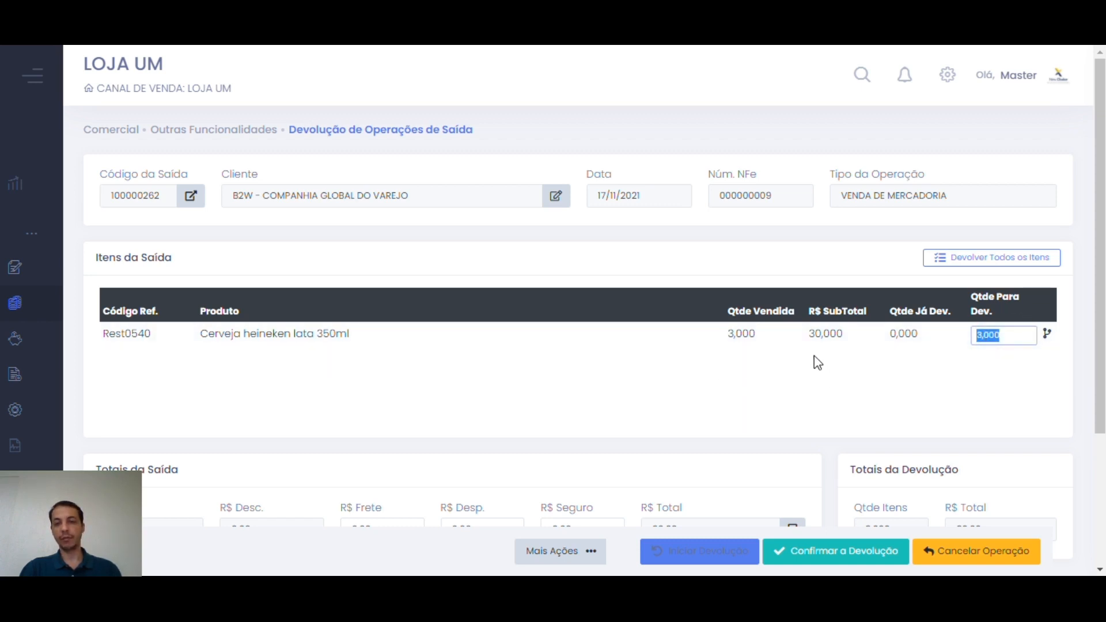
type("1")
left_click(991, 336)
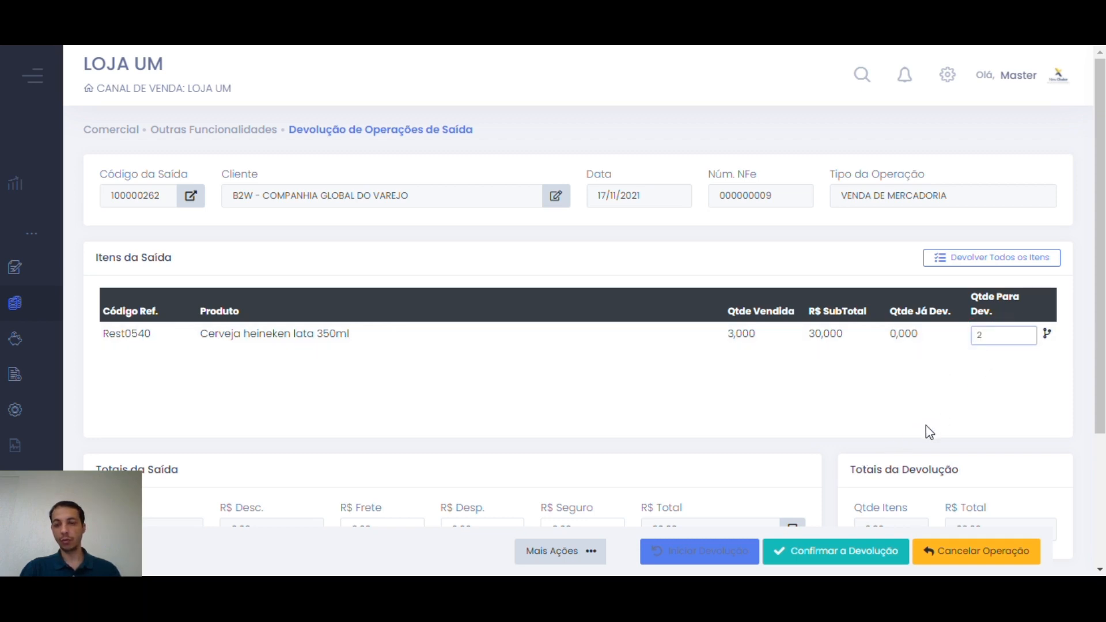
left_click(937, 389)
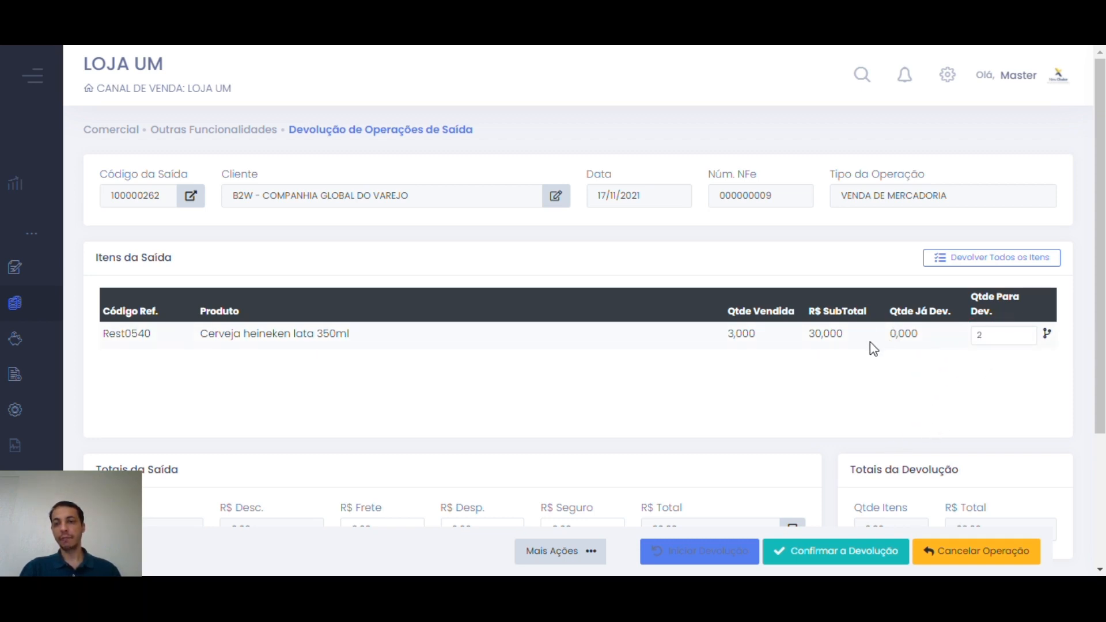
left_click_drag(889, 334, 918, 335)
left_click(926, 363)
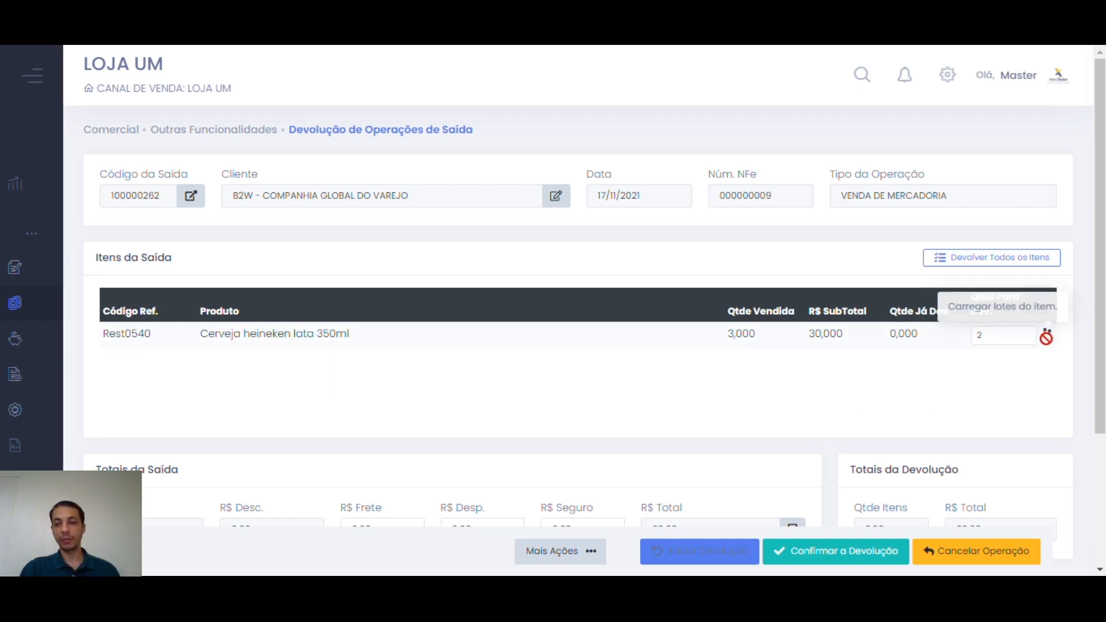
Set the stock location receiving the returned goods to ESTOQUE CENTRAL
scroll(898, 306, "down", 3)
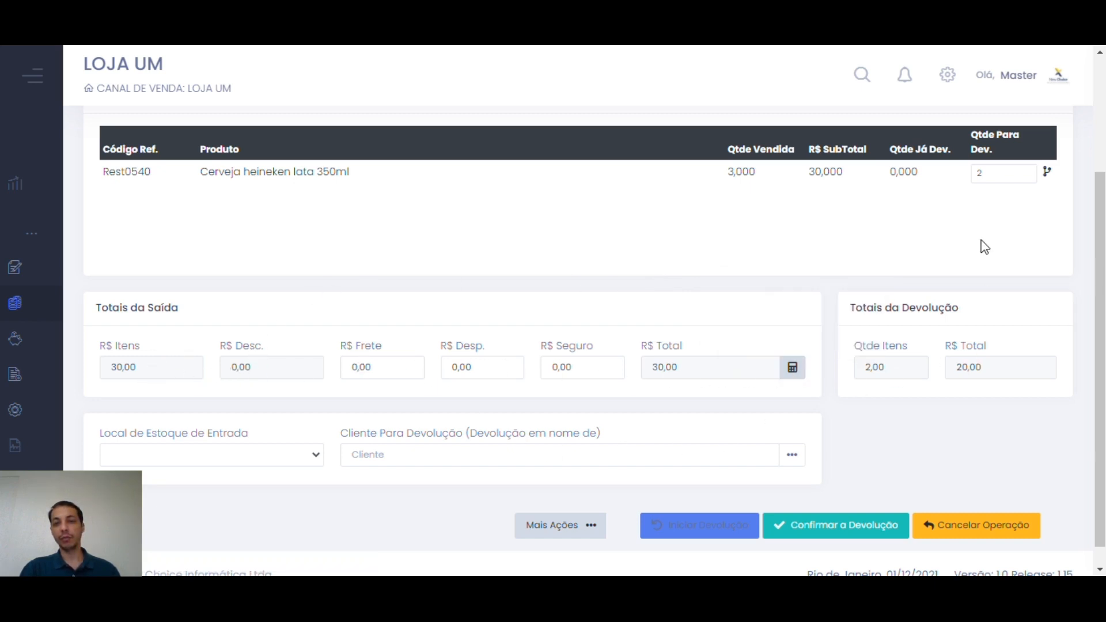
scroll(976, 299, "down", 1)
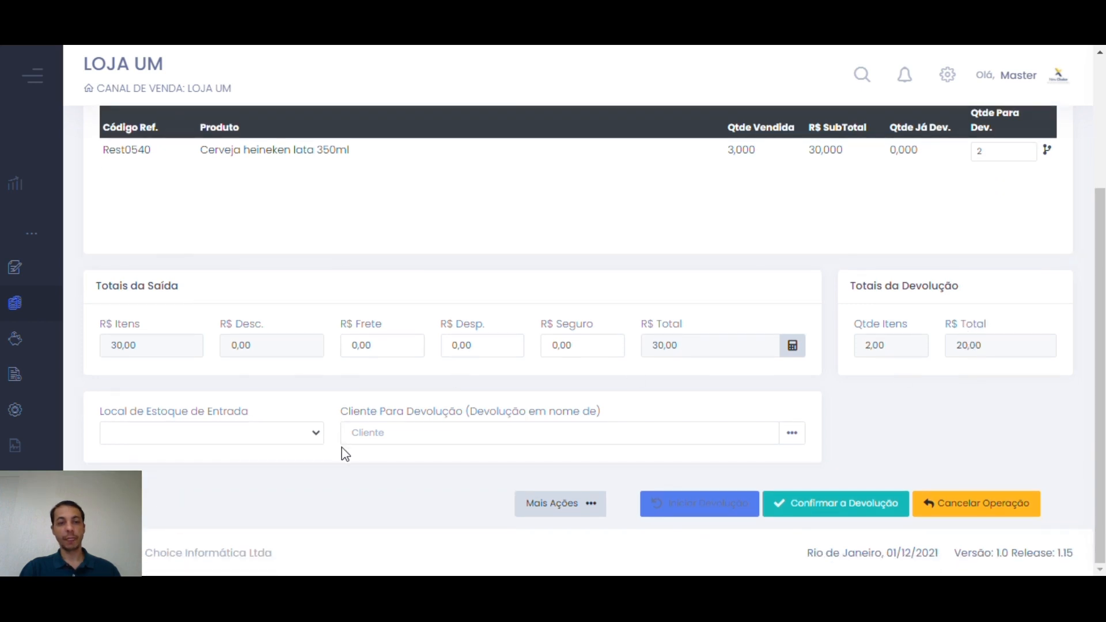
left_click(316, 434)
left_click(250, 433)
left_click(306, 443)
left_click(230, 477)
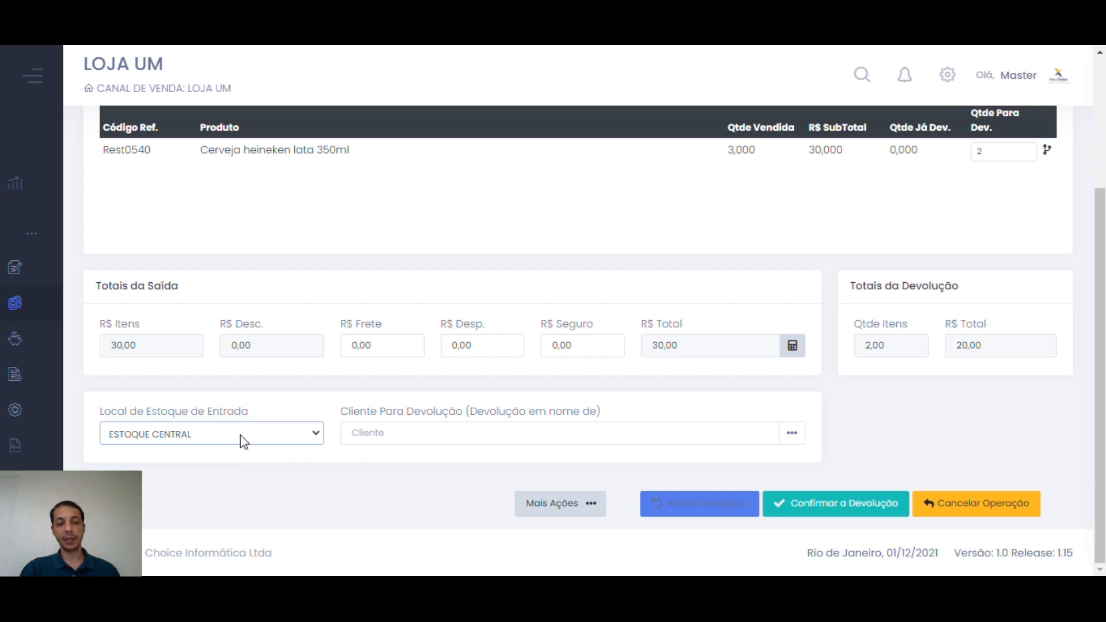
Confirm the customer return without assigning it to another client, and accept the confirmation request
left_click(402, 431)
left_click(860, 414)
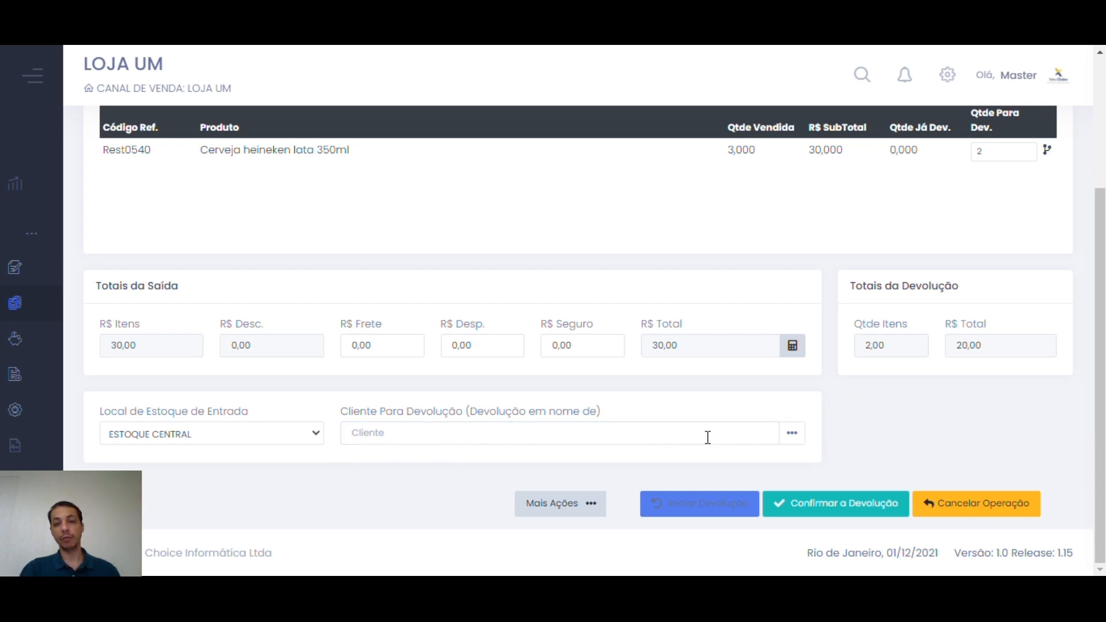
left_click(863, 417)
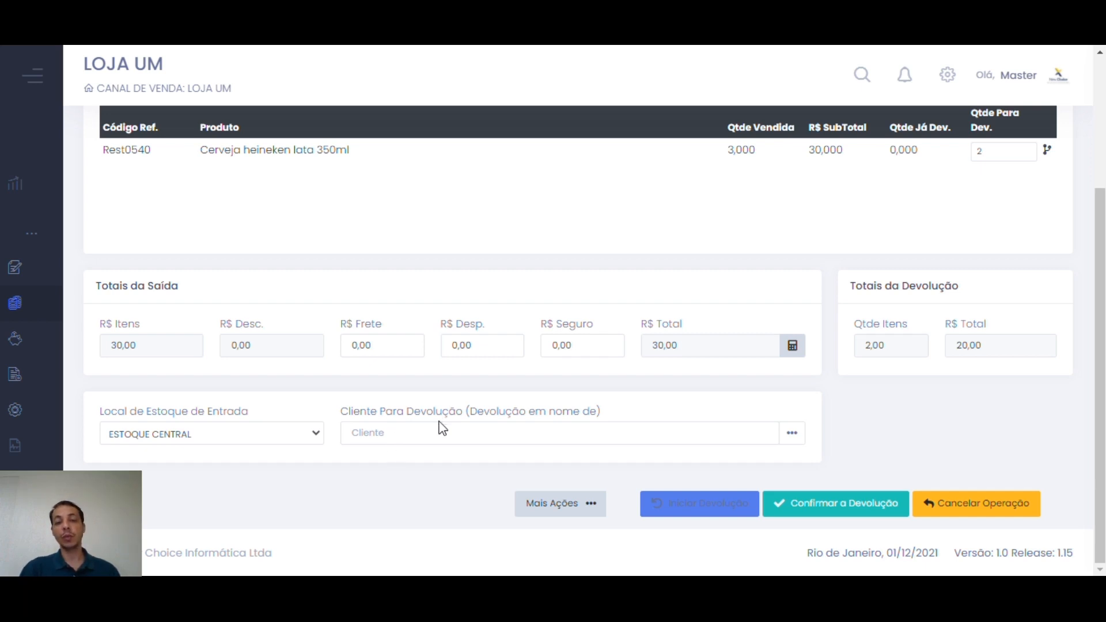
left_click(835, 515)
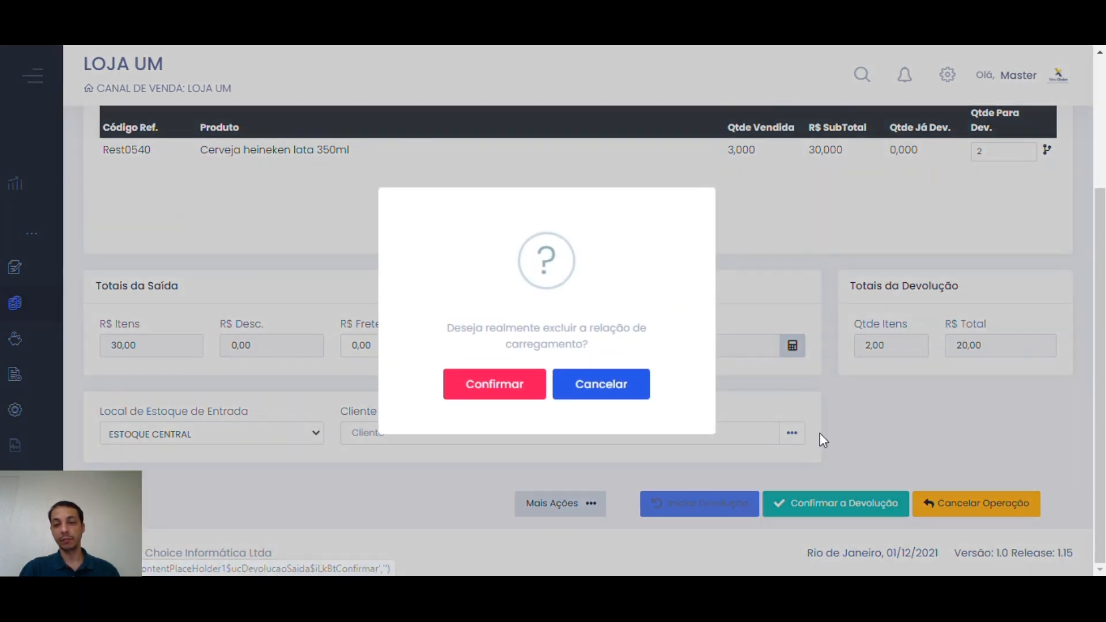
left_click(518, 394)
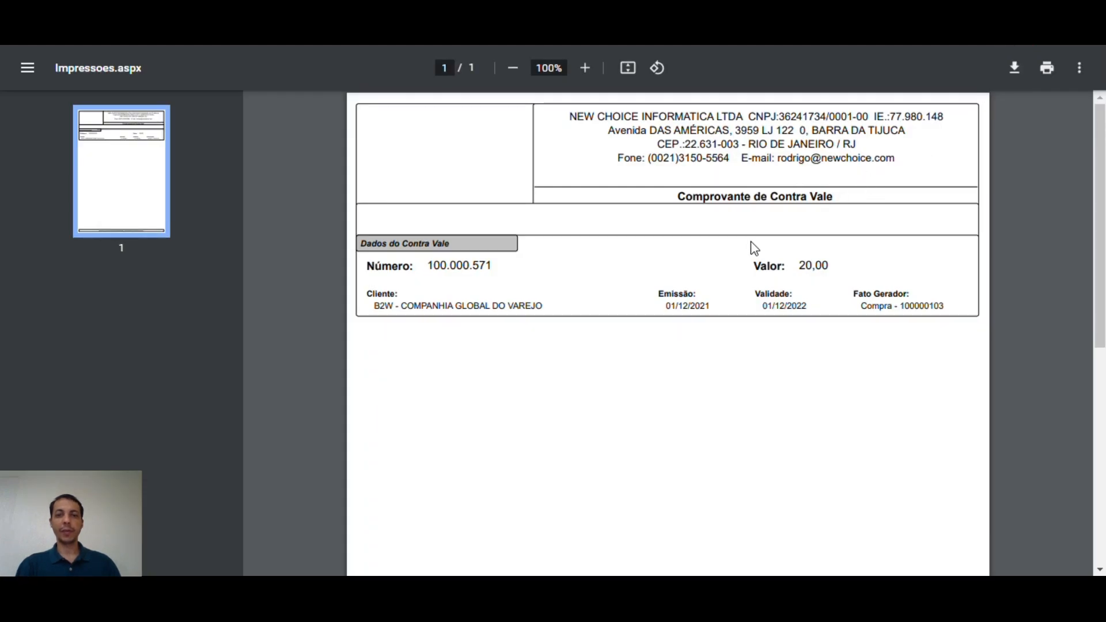
Examine the Comprovante de Contra Vale, checking its title, voucher number, value, validity and originating operation
left_click_drag(688, 206, 837, 198)
left_click(812, 274)
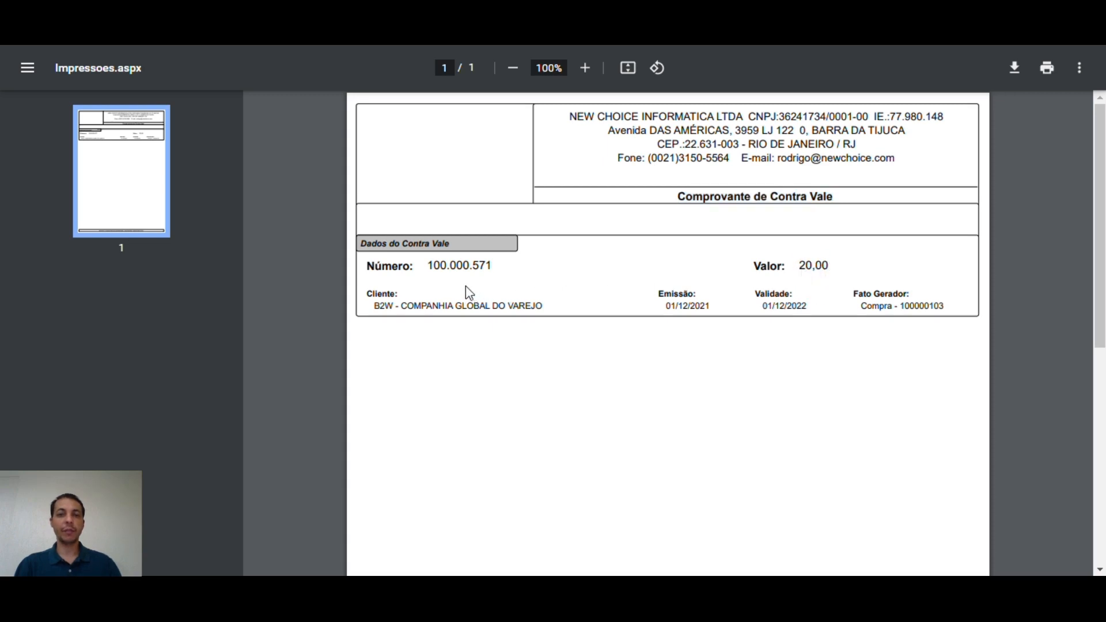
left_click_drag(431, 265, 575, 271)
left_click(581, 325)
left_click(472, 296)
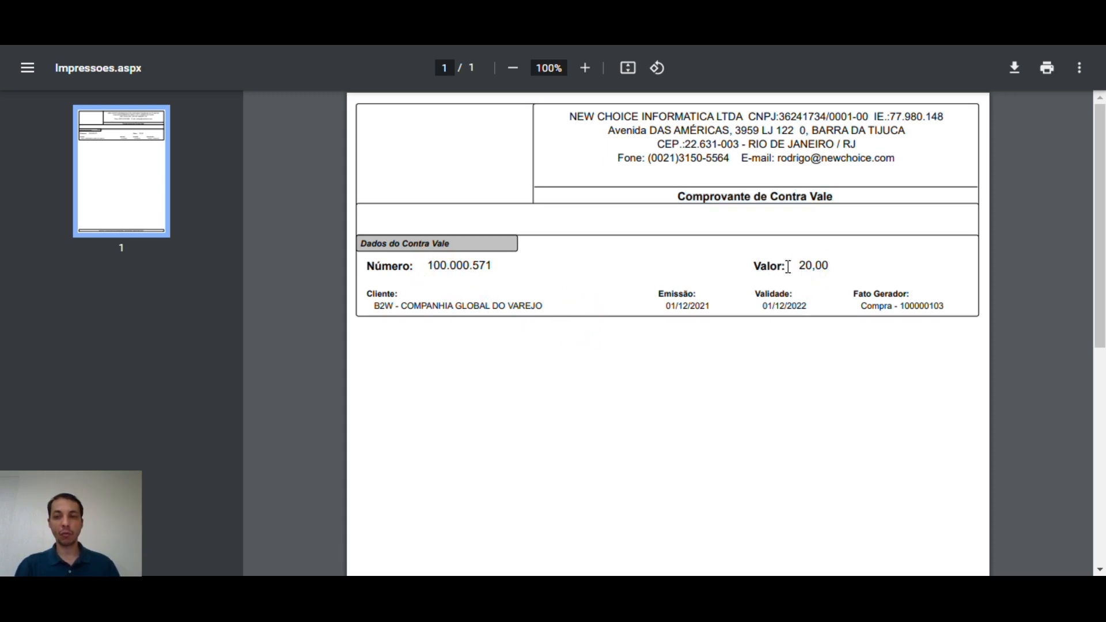
left_click_drag(788, 267, 832, 266)
left_click(609, 360)
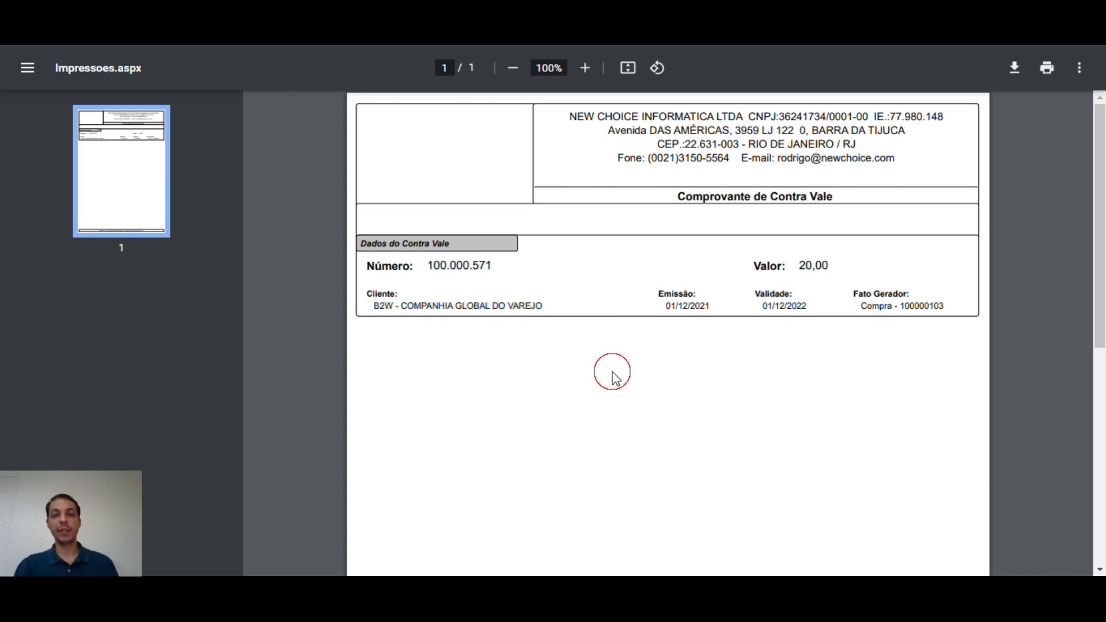
left_click_drag(439, 262, 832, 265)
left_click(786, 272)
double_click(822, 262)
left_click(861, 310)
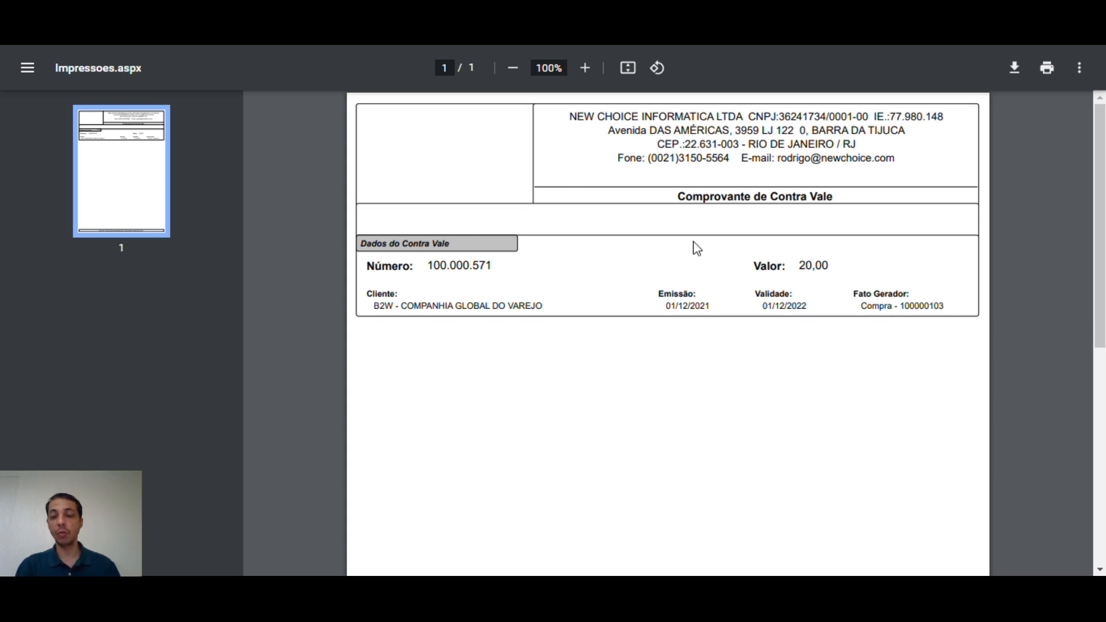
left_click(661, 198)
left_click(751, 354)
left_click(762, 259)
left_click_drag(763, 258, 842, 295)
left_click(782, 323)
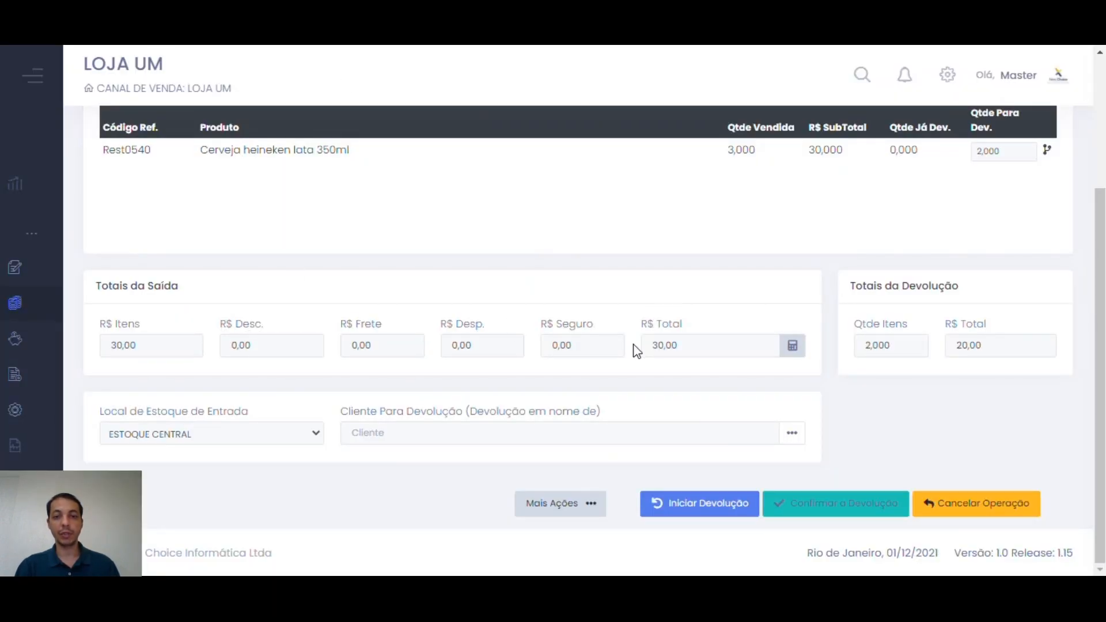
Open the generated return entry operation and review its supplier, entry data, items, totals and notes
left_click(589, 503)
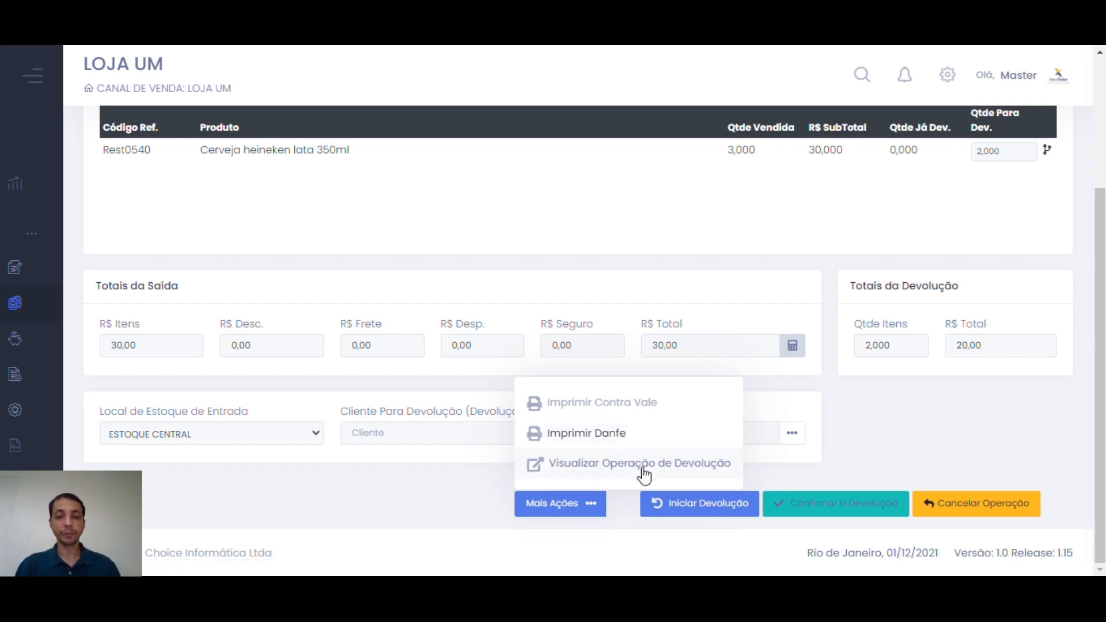
left_click(607, 470)
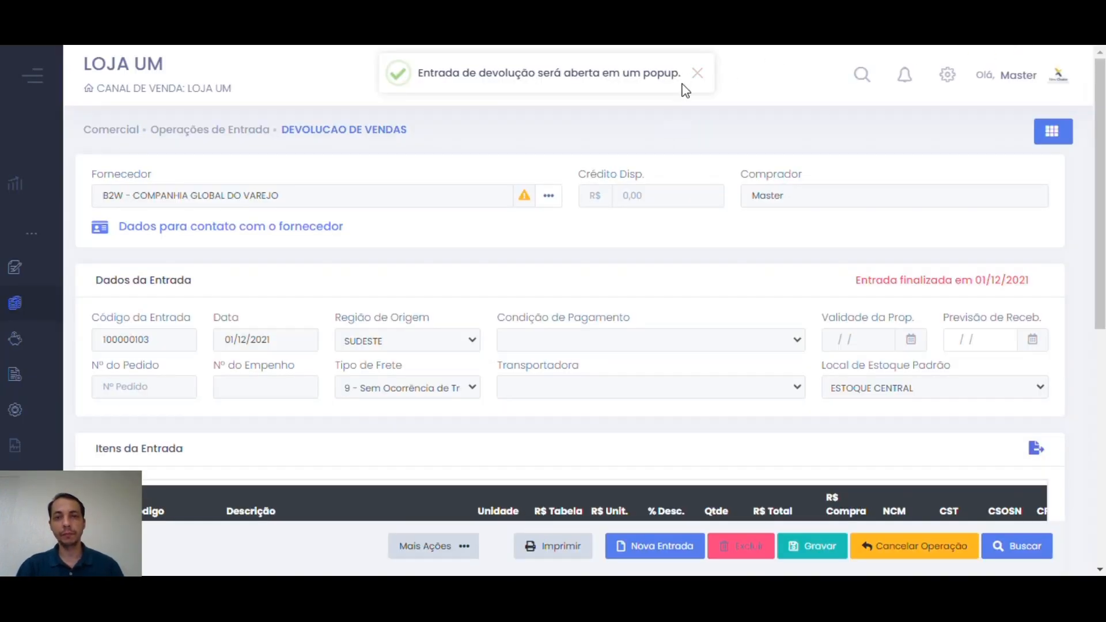
left_click(697, 73)
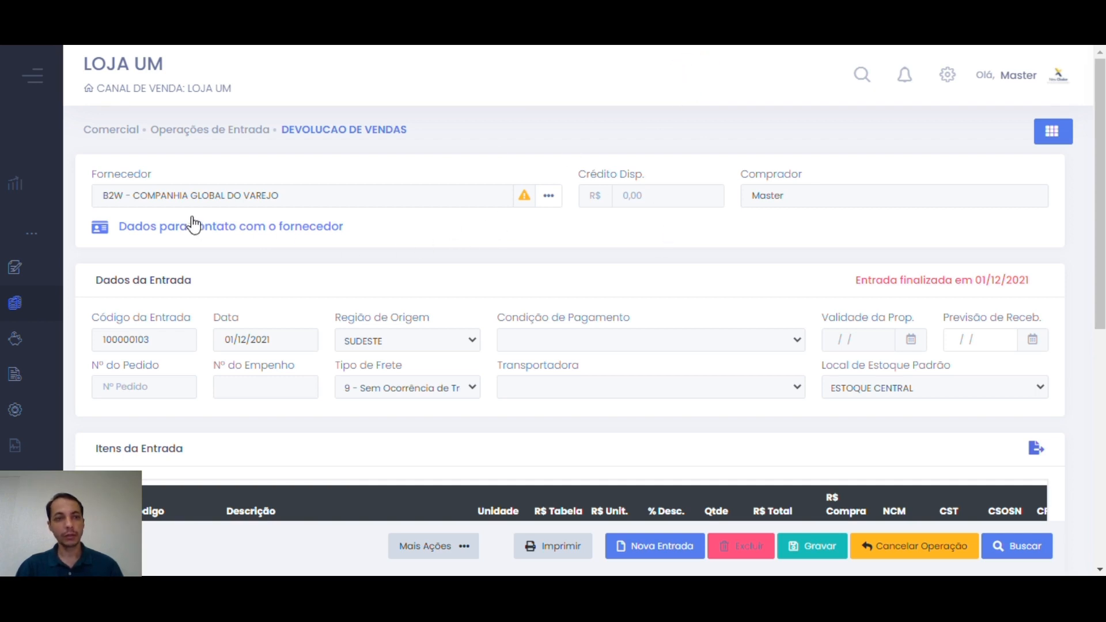
scroll(600, 222, "down", 2)
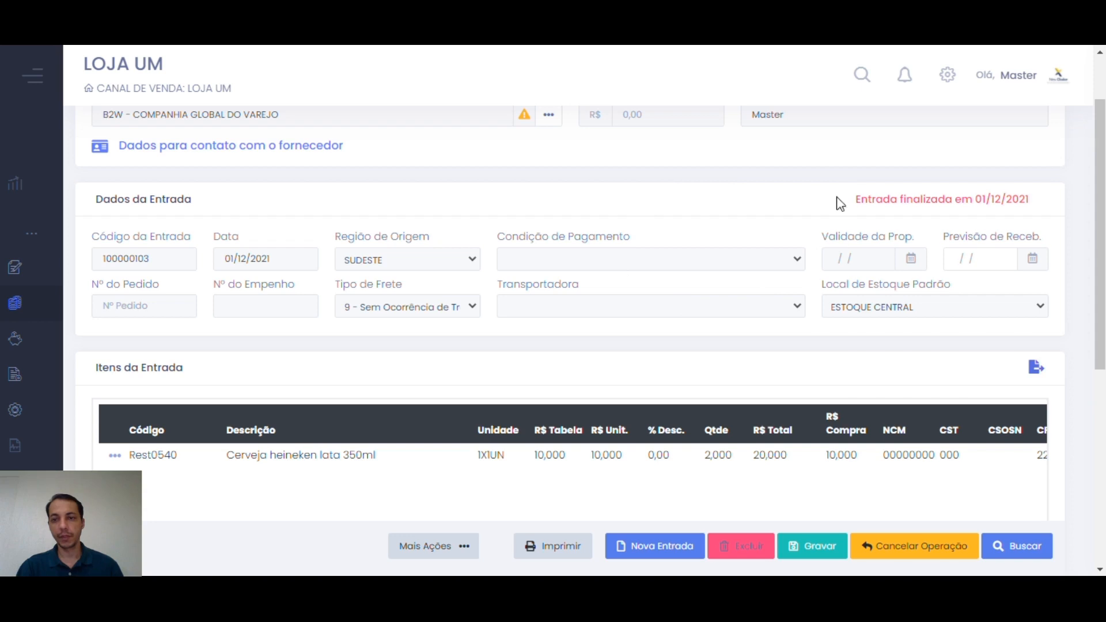
scroll(897, 225, "down", 3)
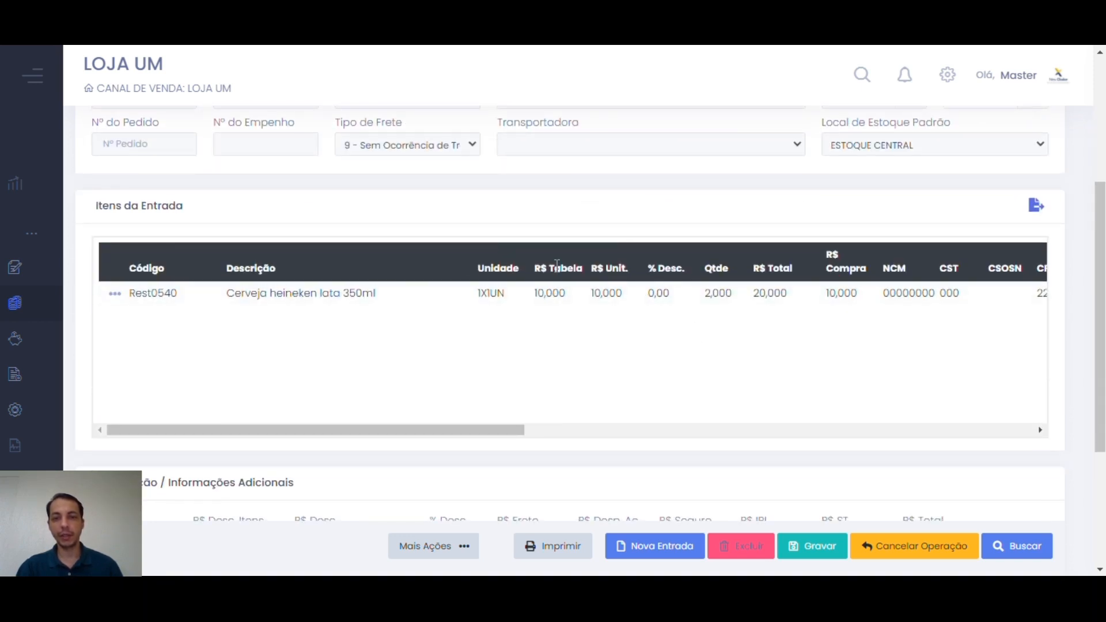
scroll(489, 333, "down", 4)
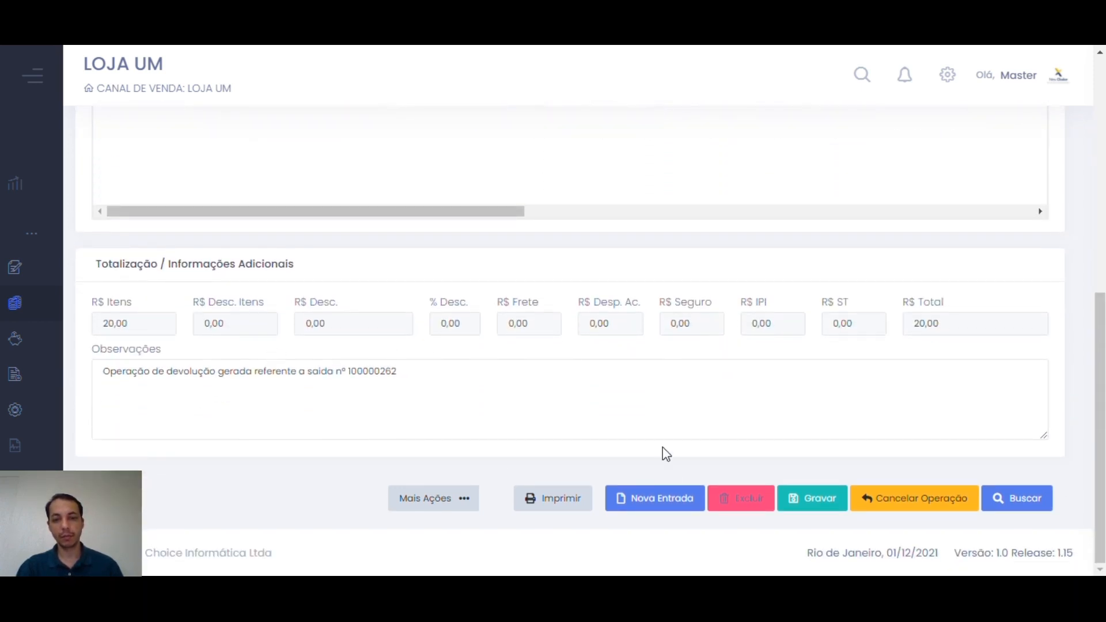
scroll(653, 317, "up", 7)
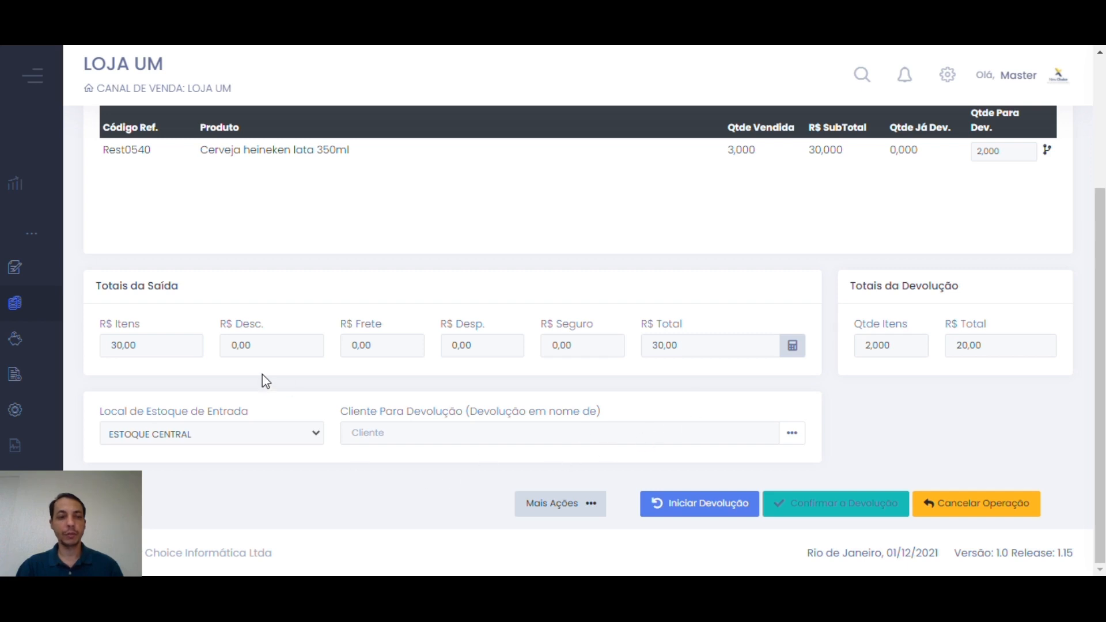
Go to Devolução de Entradas and start a new purchase return
mouse_move(37, 395)
scroll(127, 398, "down", 2)
left_click(123, 367)
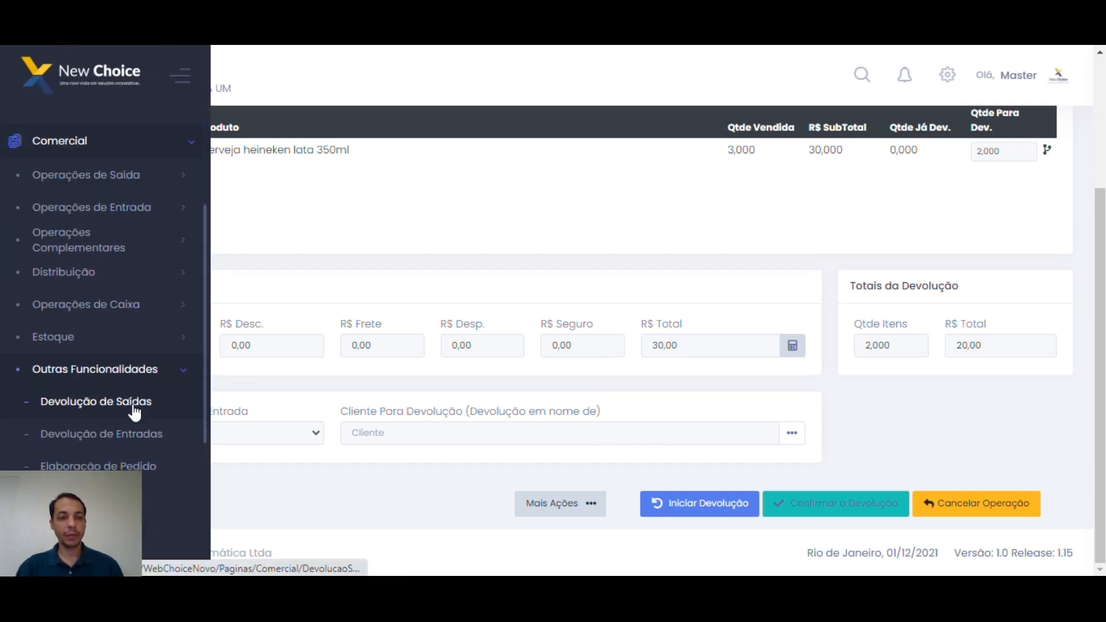
left_click(131, 438)
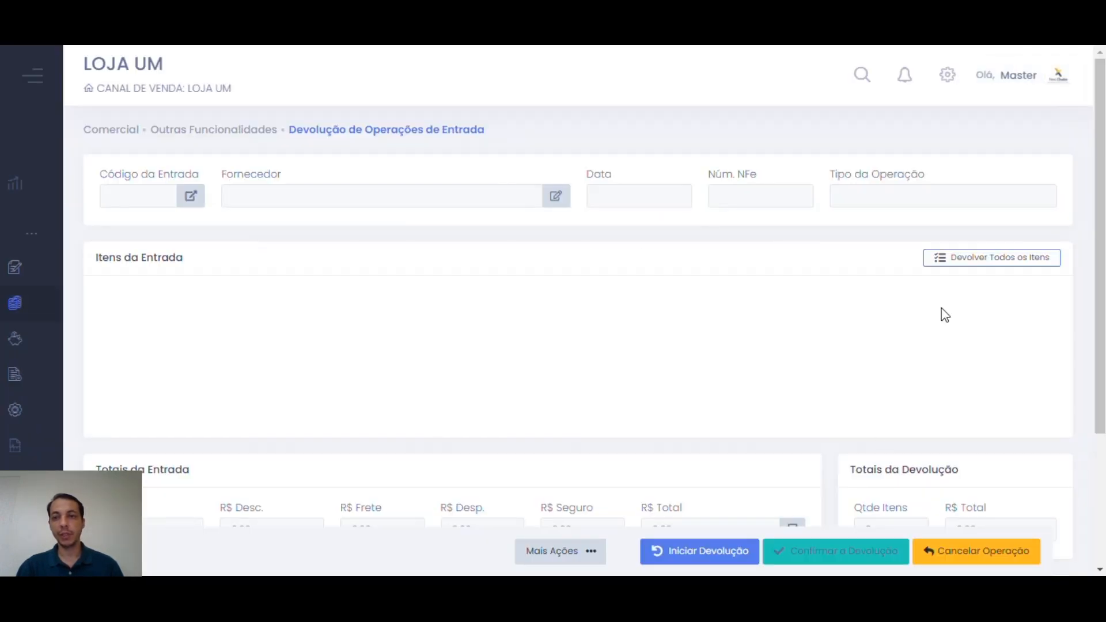
left_click(690, 552)
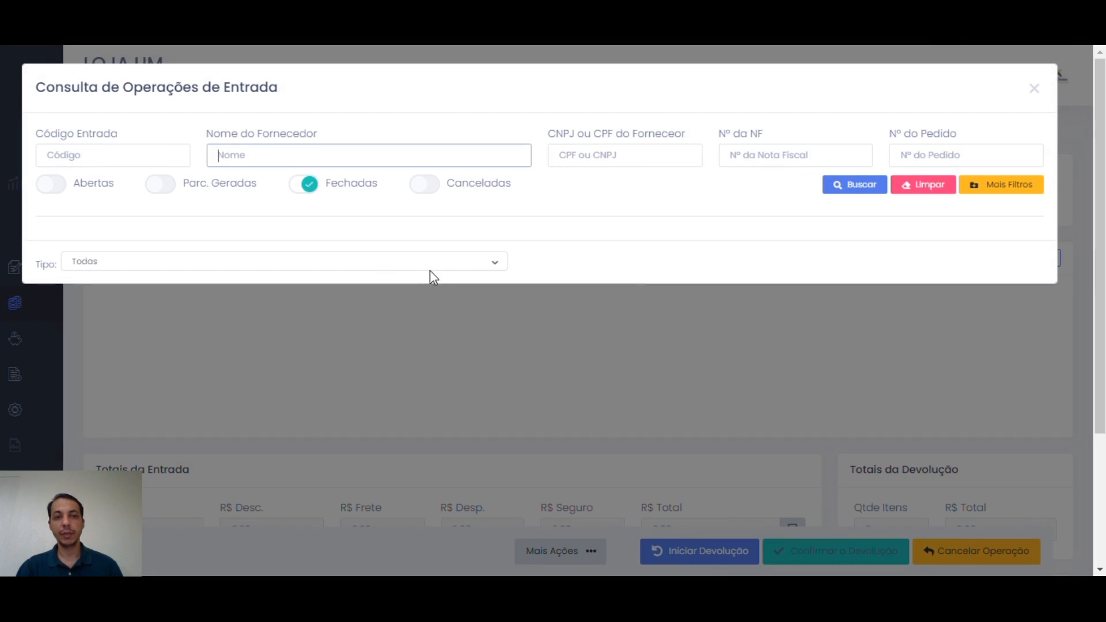
Filter the entry operations by type COMPRAS DE MERCADORIAS and search for those opened from 01/11/2021
left_click(447, 256)
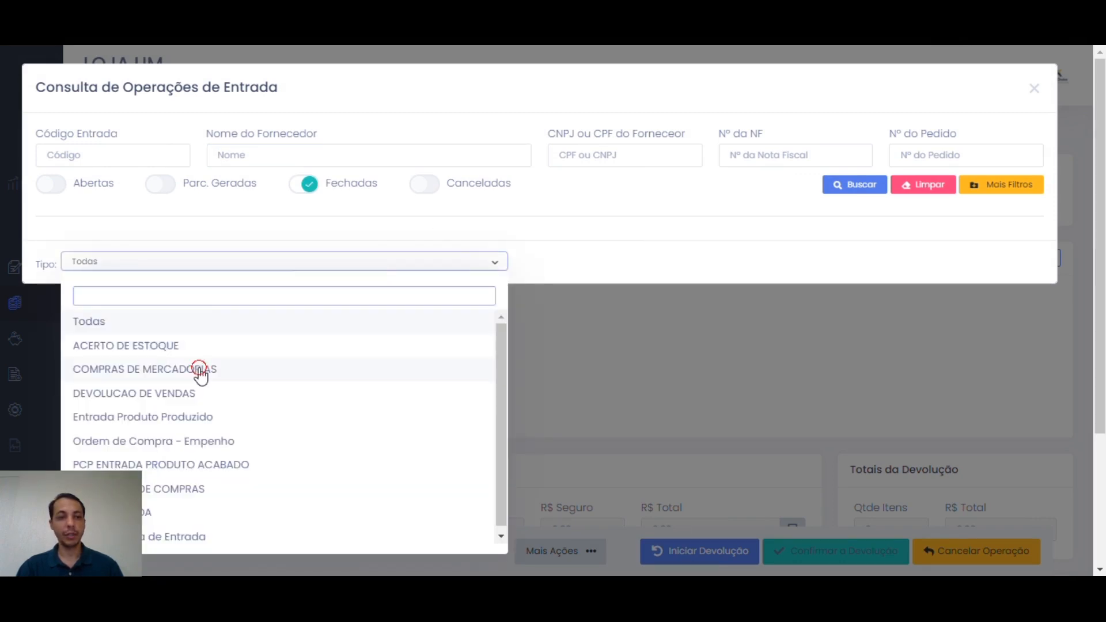
left_click(200, 375)
left_click(1003, 186)
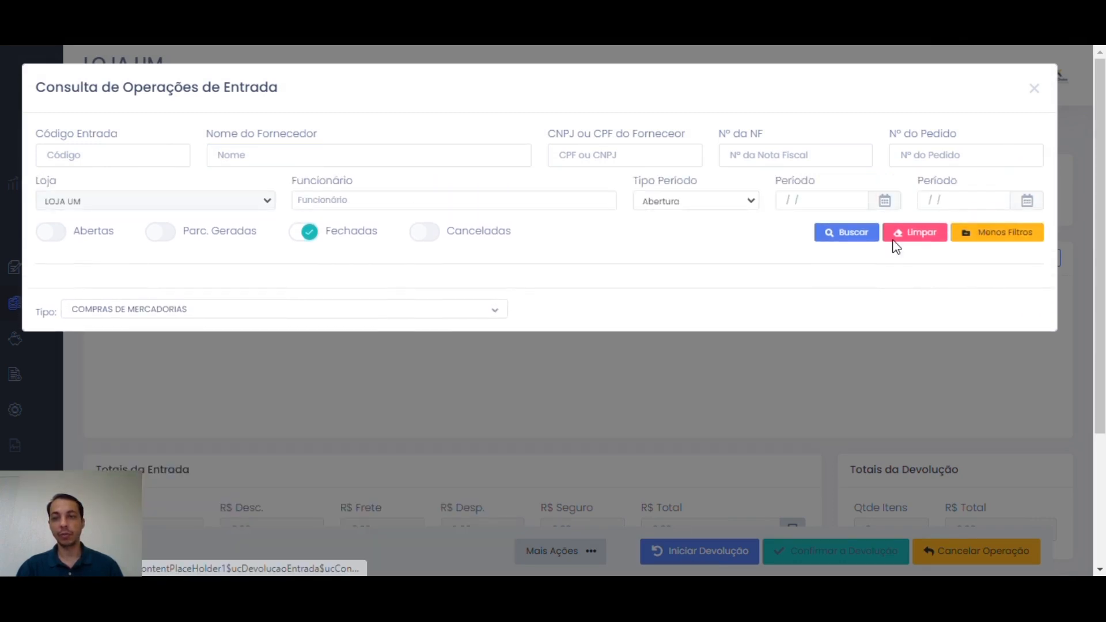
left_click(850, 201)
left_click(800, 231)
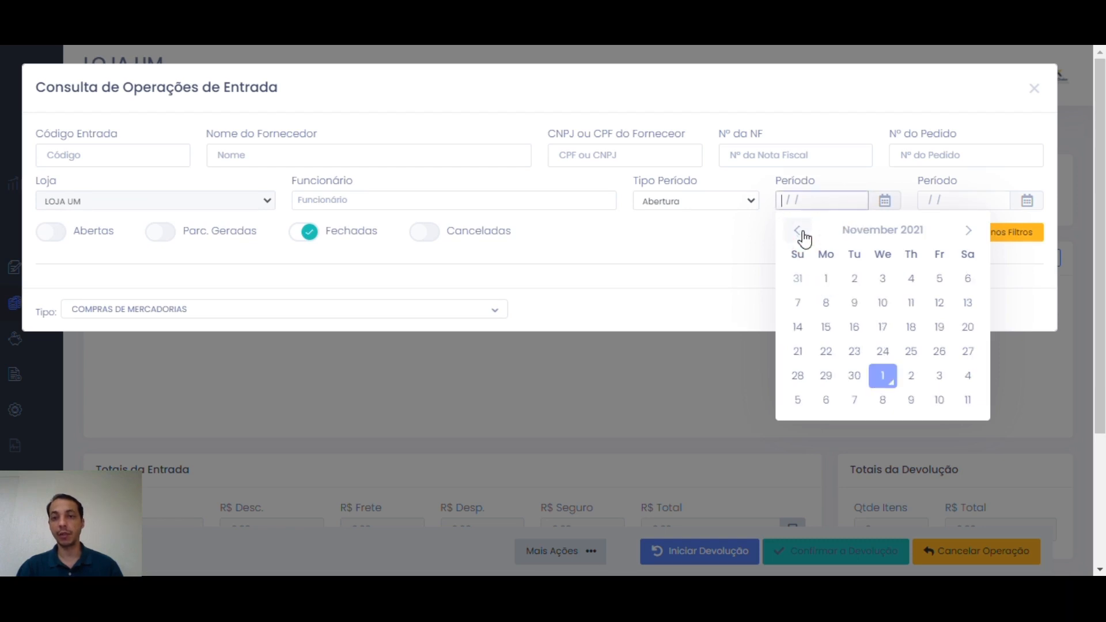
left_click(827, 280)
left_click(846, 233)
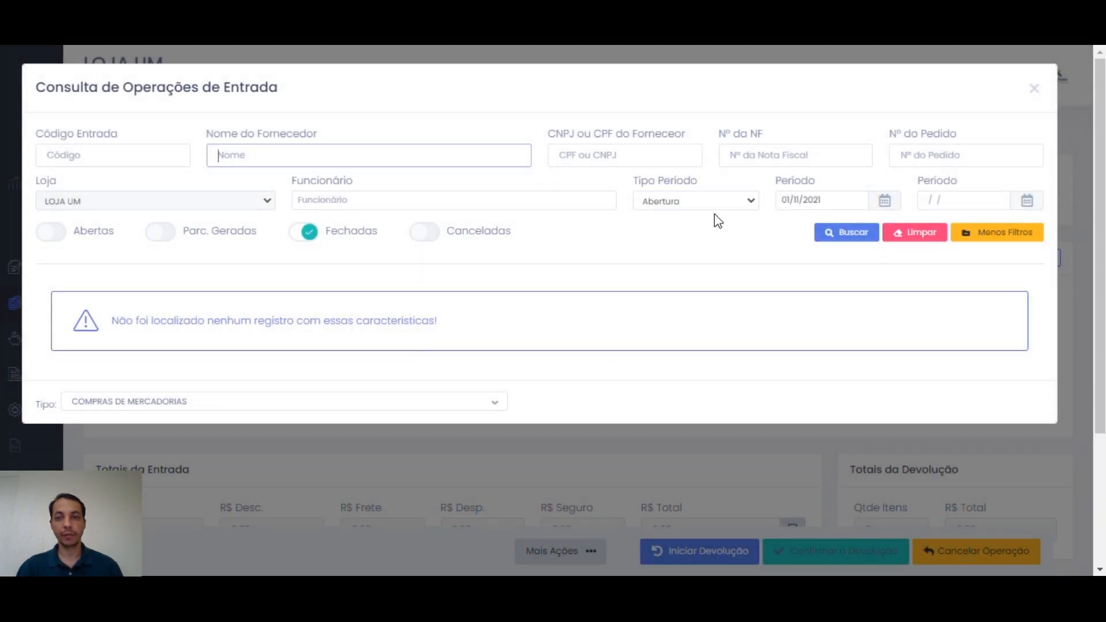
Search again with the period starting 01/10/2021, and load the 05/10/2021 purchase from FORNECEDOR DE MADEIRAS
left_click(843, 194)
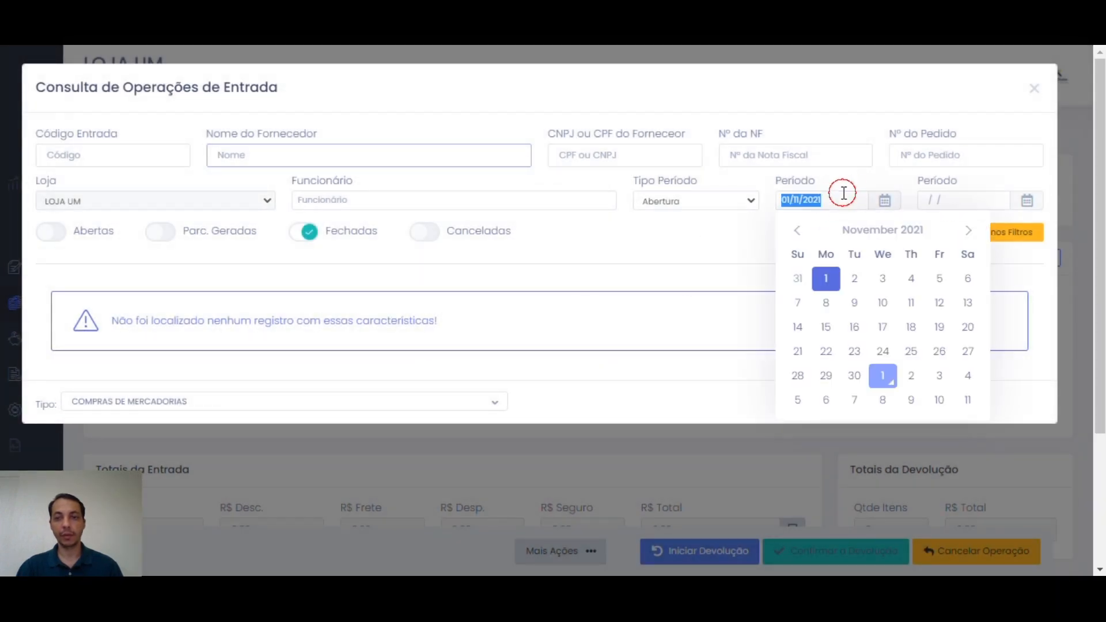
left_click(797, 230)
left_click(938, 280)
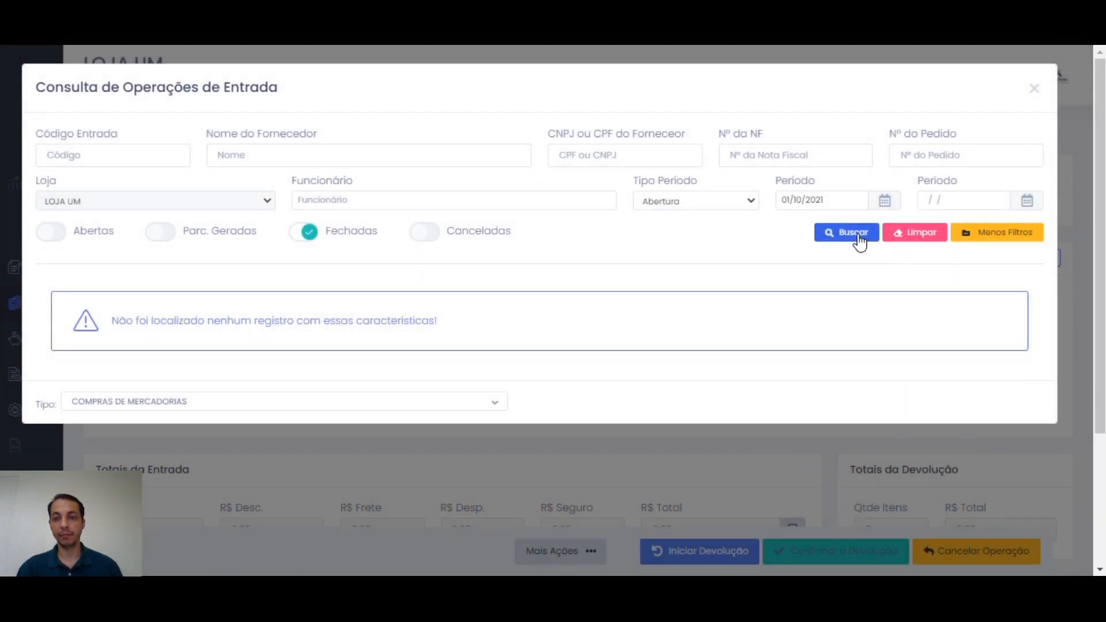
left_click(855, 236)
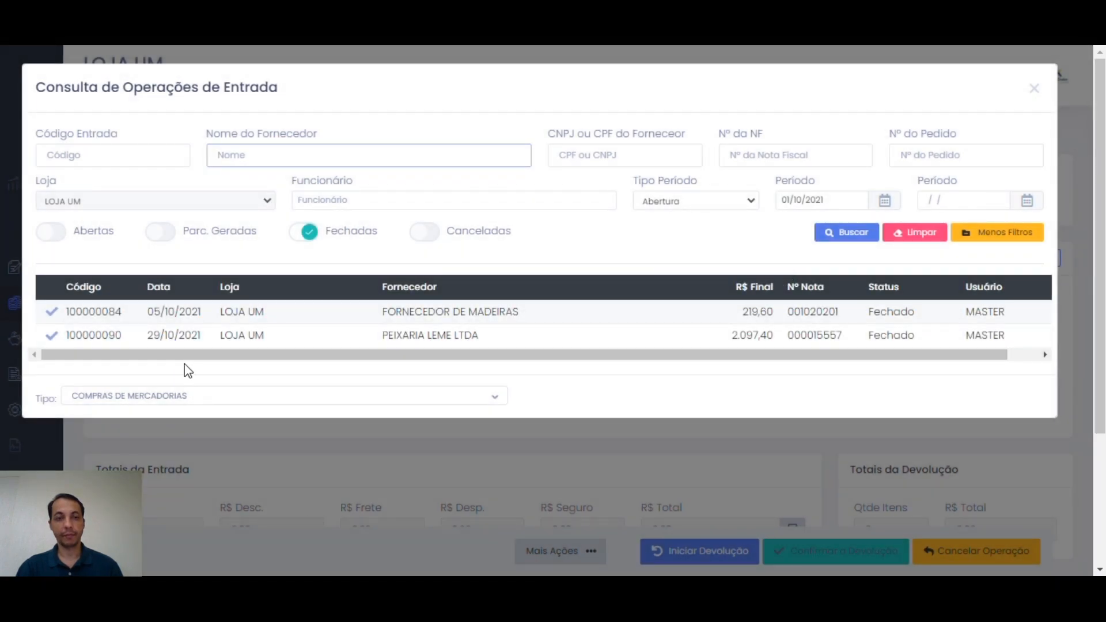
left_click(52, 312)
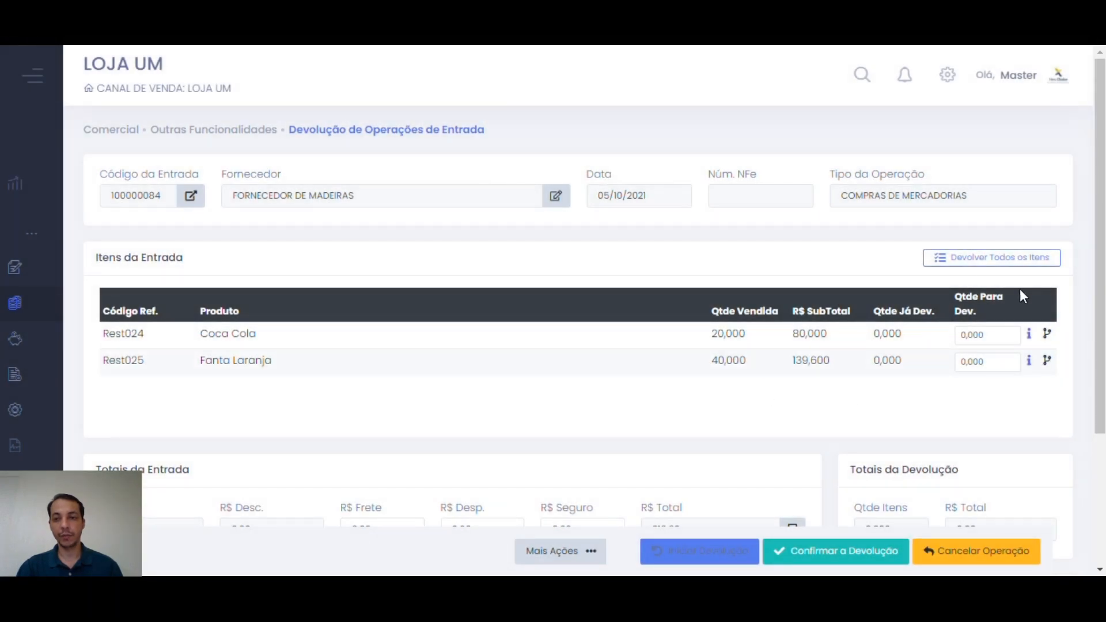
Mark all items of the loaded purchase for return, and try to confirm the return
left_click(989, 258)
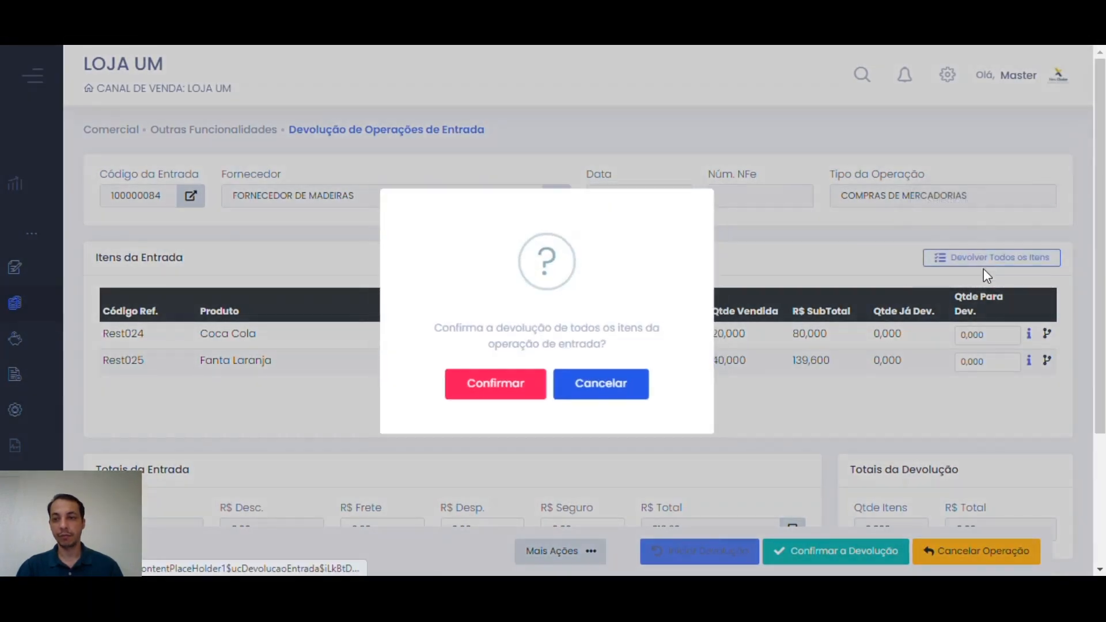
left_click(487, 384)
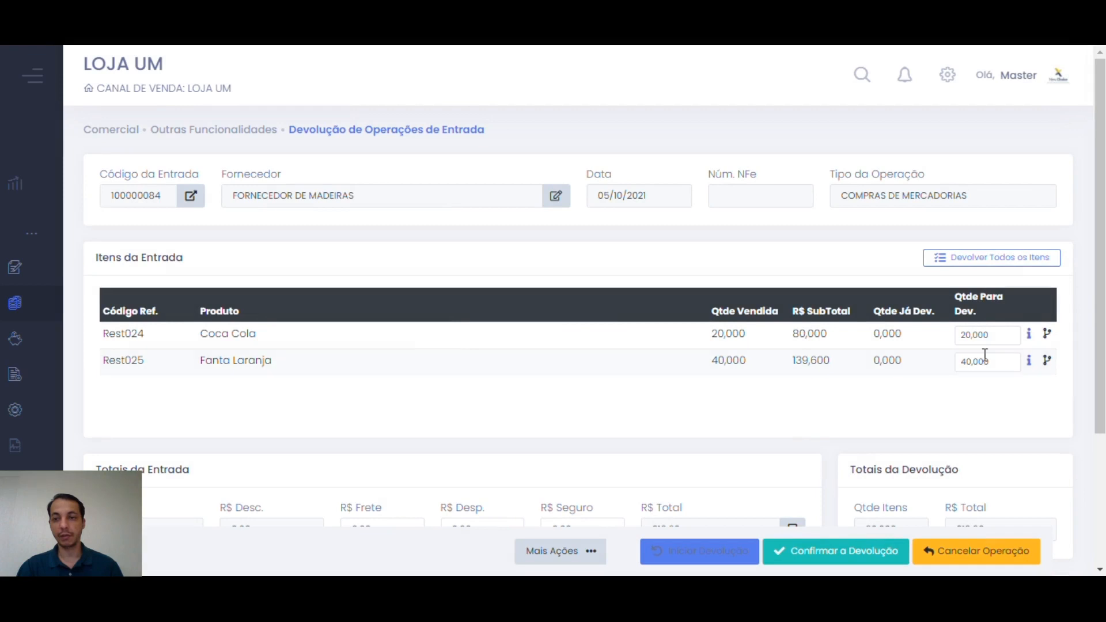
scroll(965, 390, "down", 2)
scroll(951, 363, "down", 2)
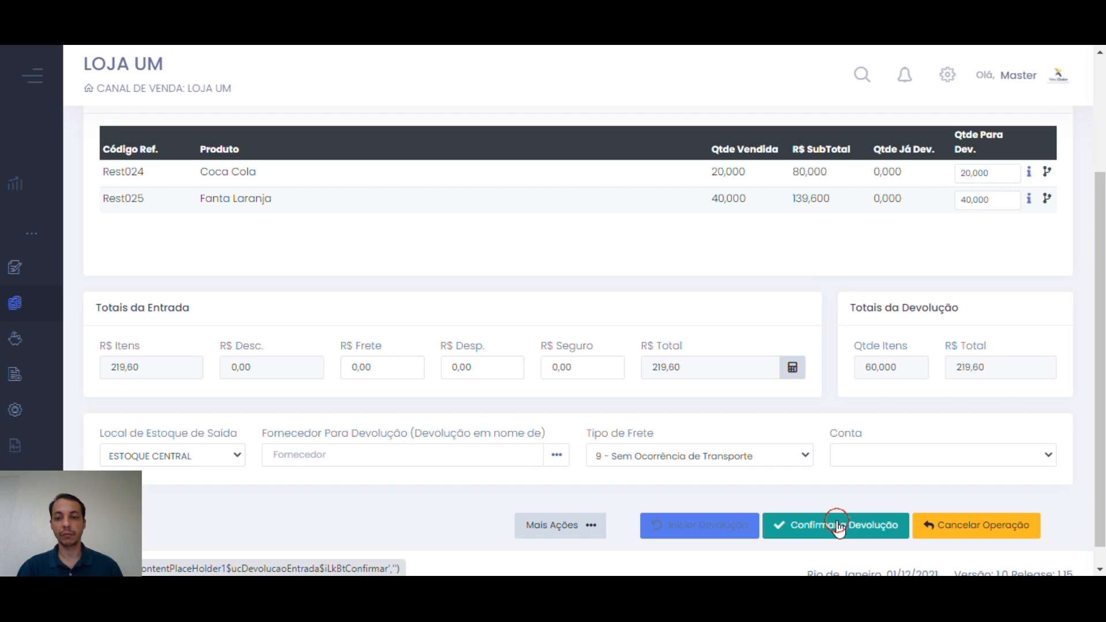
left_click(838, 526)
left_click(492, 390)
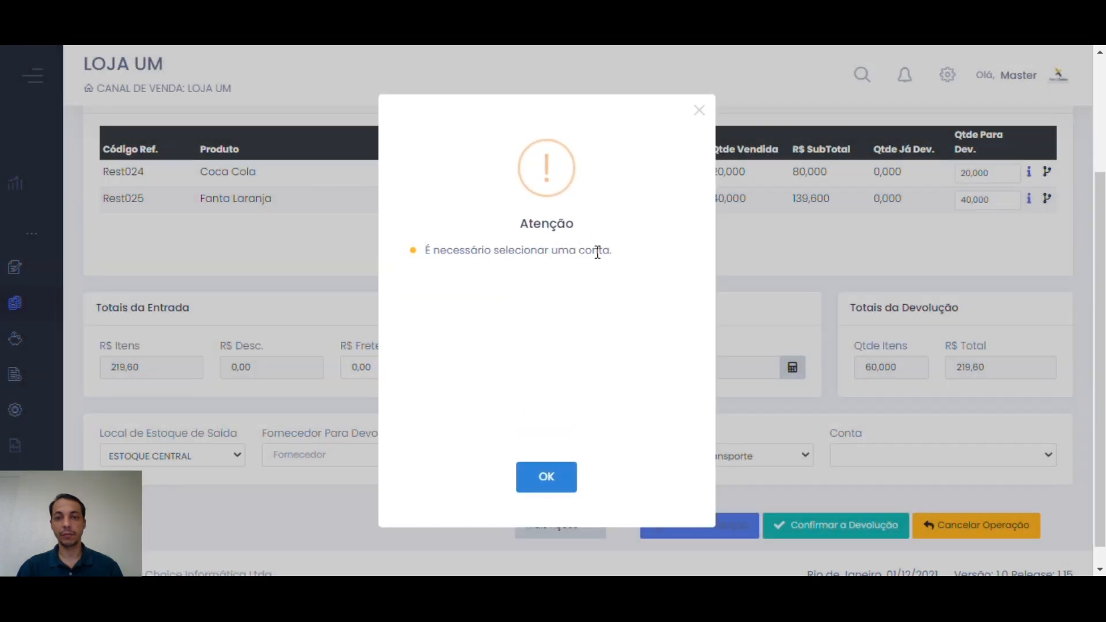
left_click(523, 484)
Assign the account 999 - CAIXA / 999 / CAIXA to the purchase return and confirm the return
left_click(866, 461)
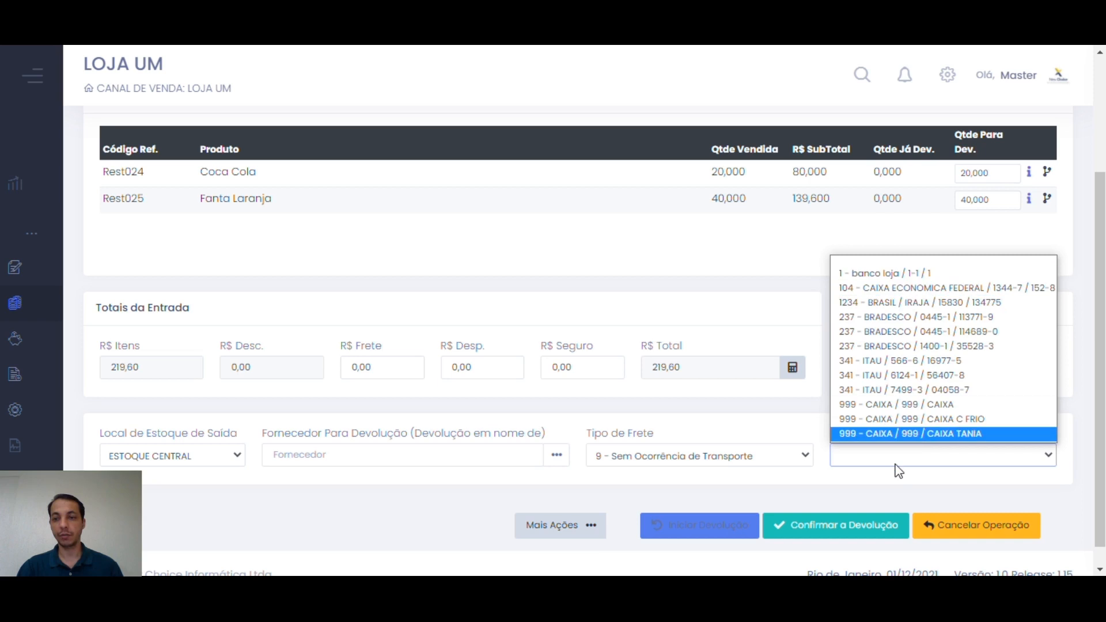
left_click(924, 407)
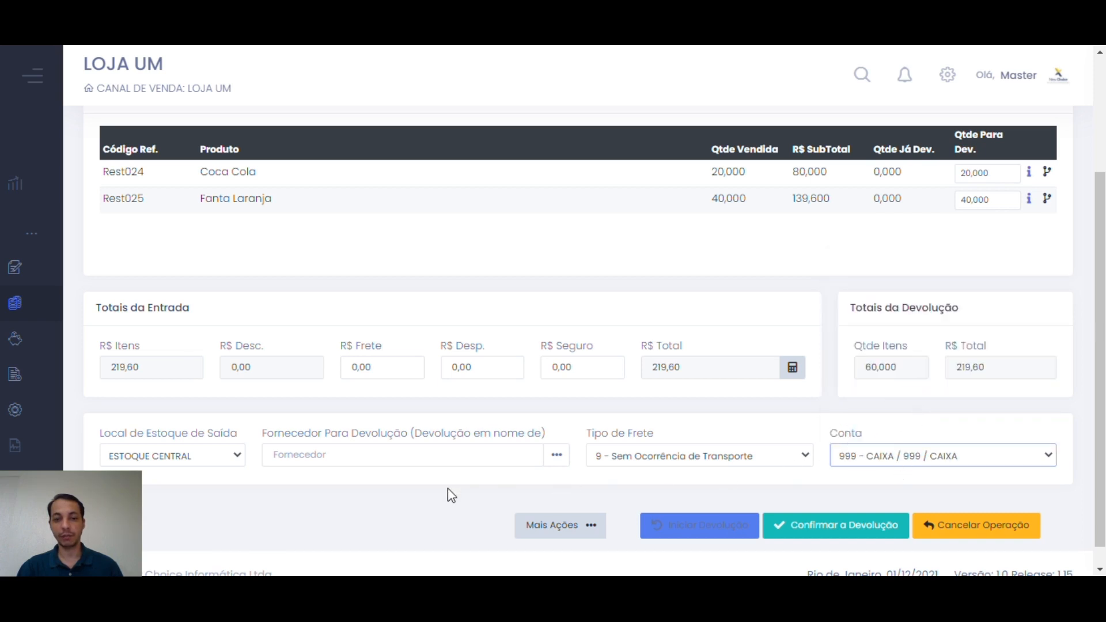
left_click(809, 527)
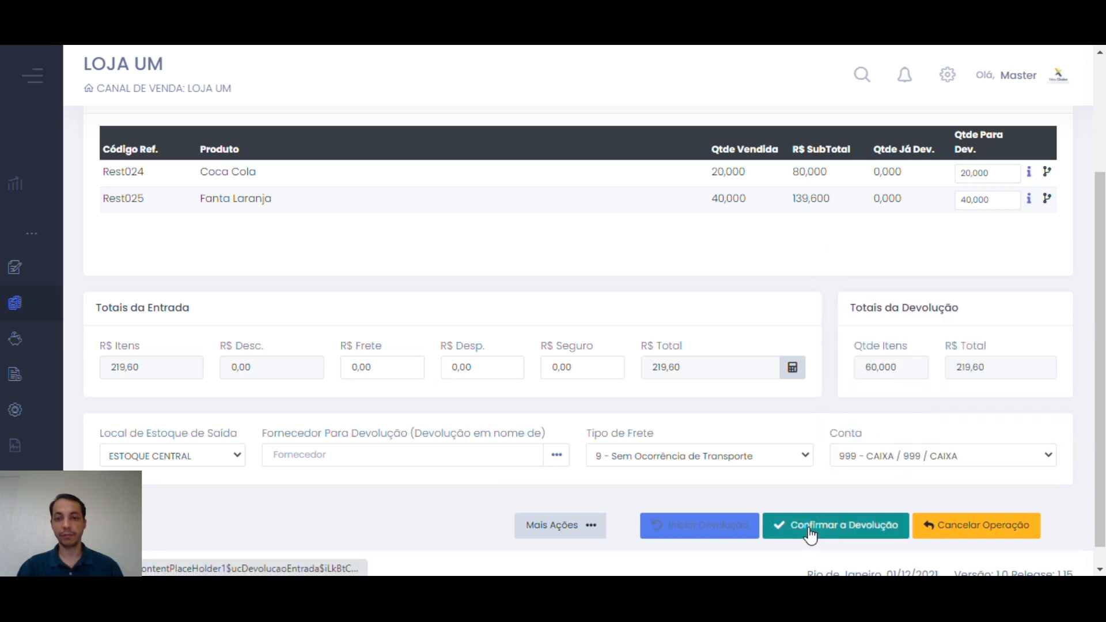
left_click(493, 386)
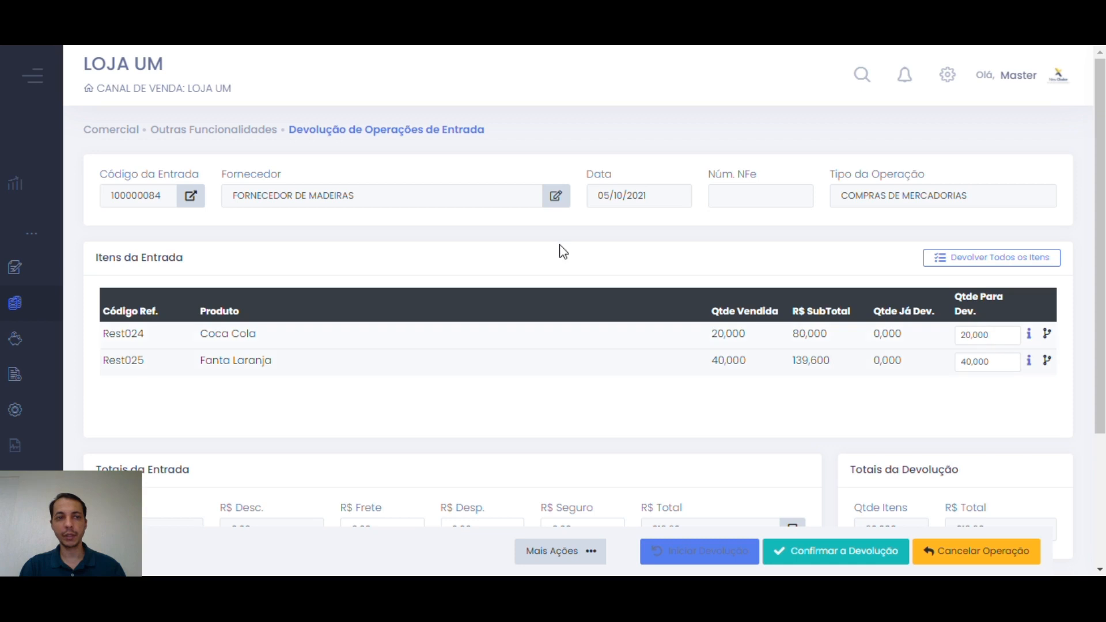
Go to Elaboração de Pedidos under Outras Funcionalidades
mouse_move(15, 270)
scroll(59, 283, "down", 4)
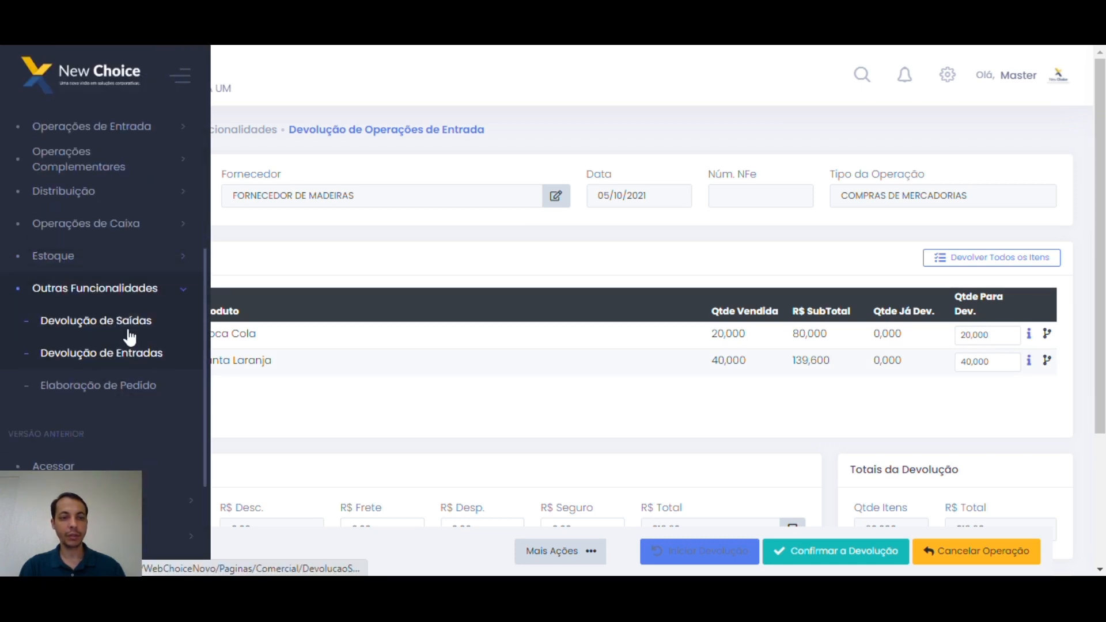
left_click(130, 386)
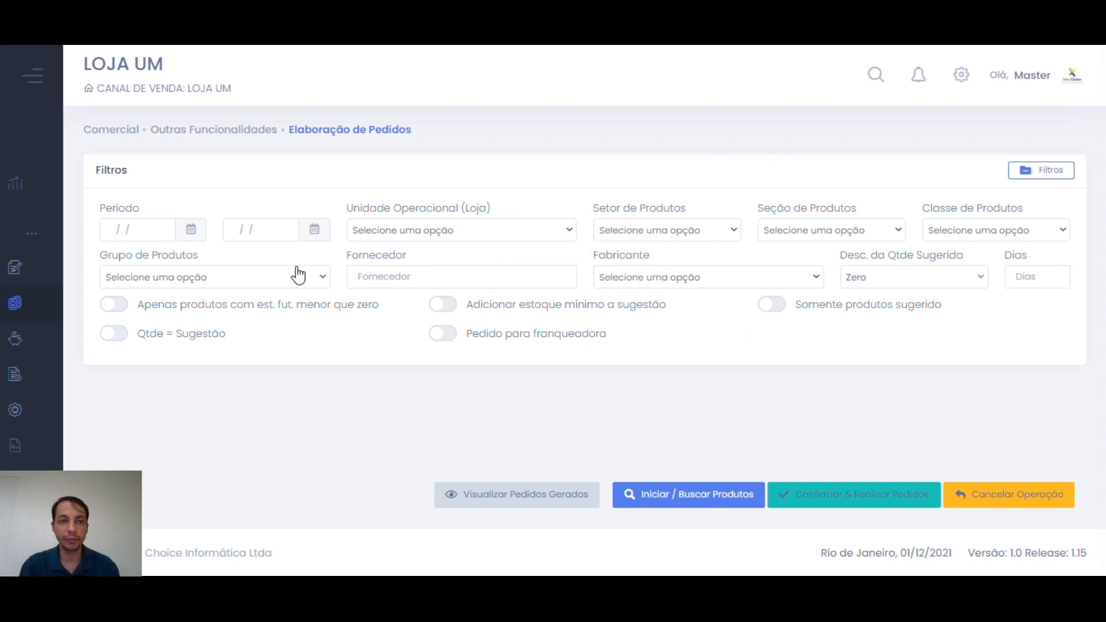
Filter the order preparation by the period 01/11/2021 to 30/11/2021 and the store LOJA UM
left_click(157, 225)
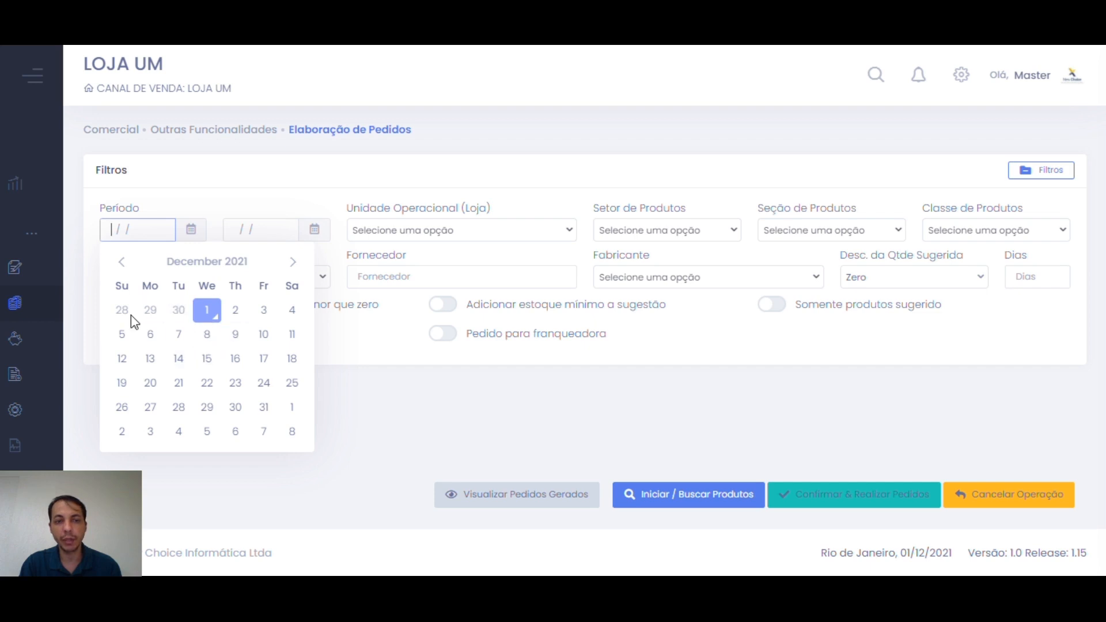
left_click(122, 261)
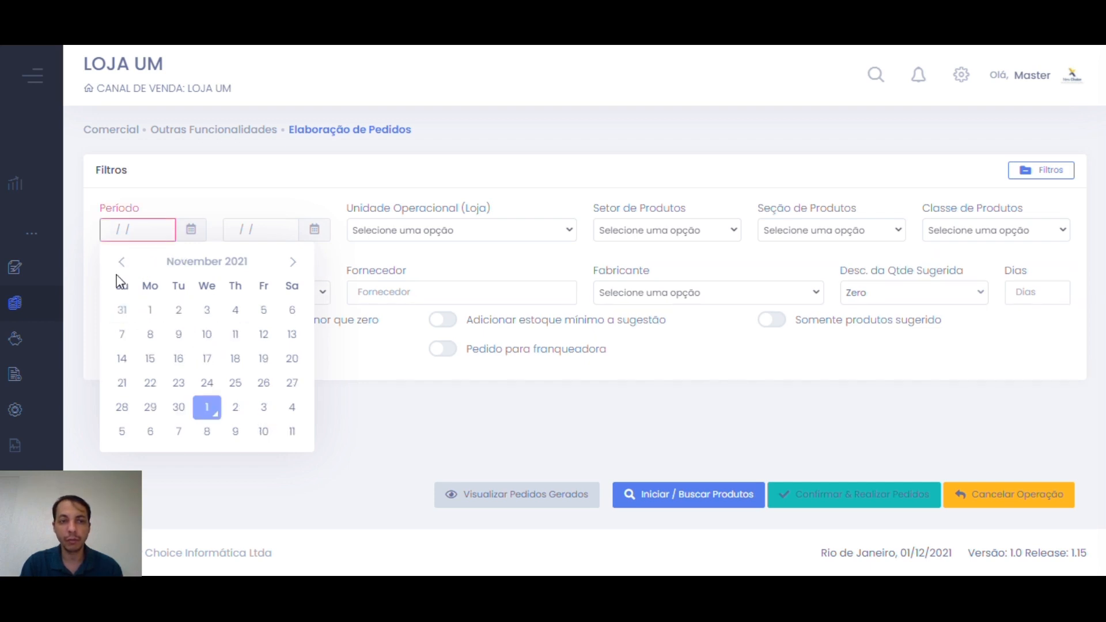
left_click(152, 312)
left_click(252, 230)
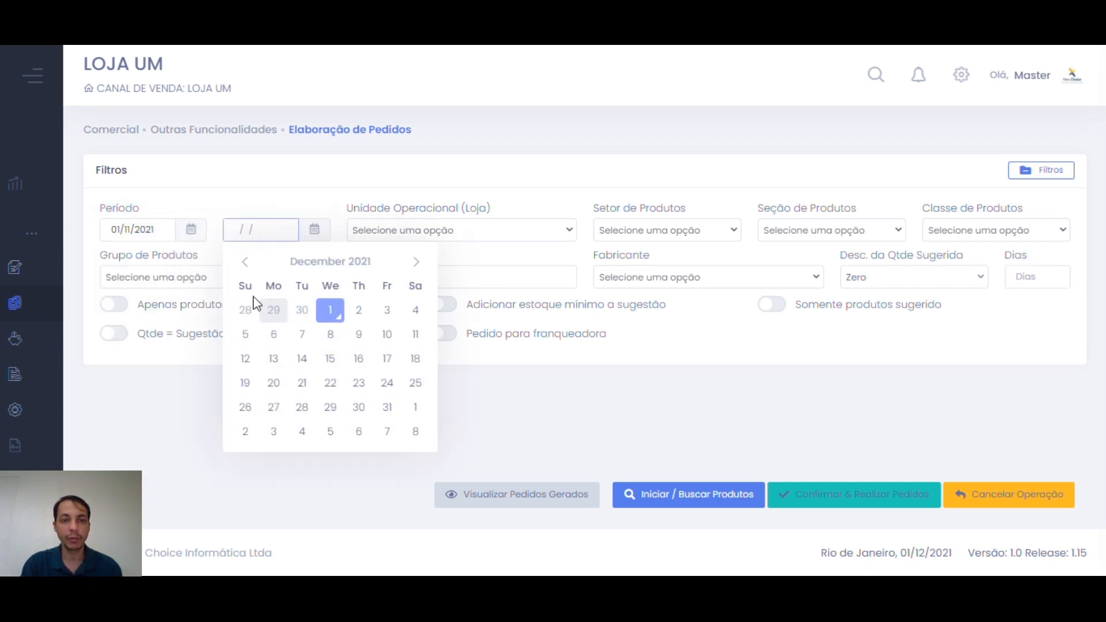
left_click(245, 261)
left_click(302, 408)
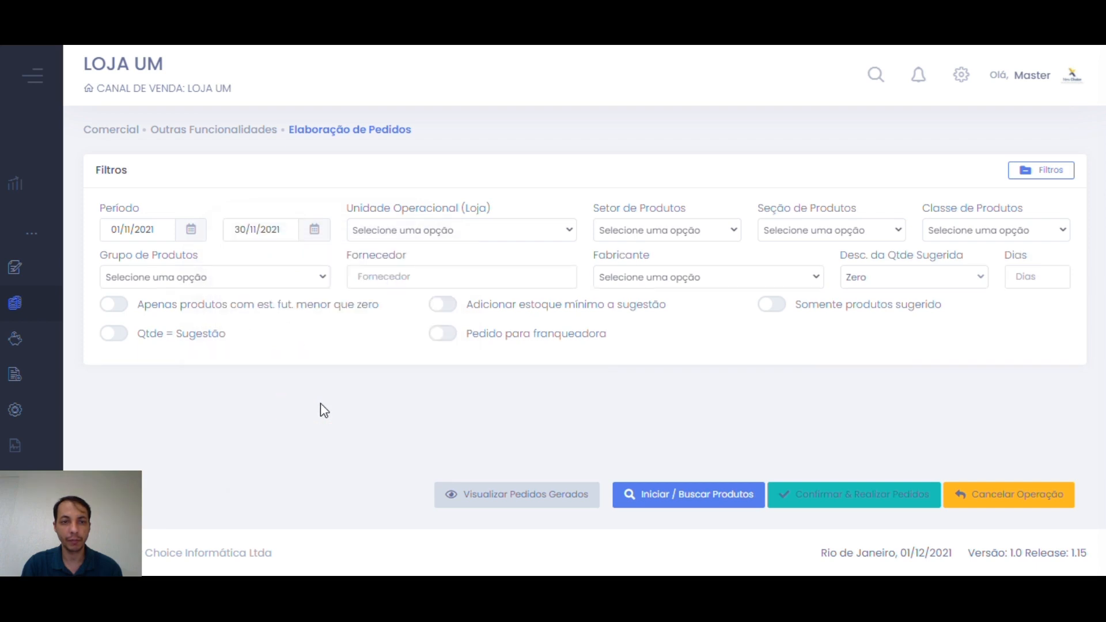
left_click(496, 229)
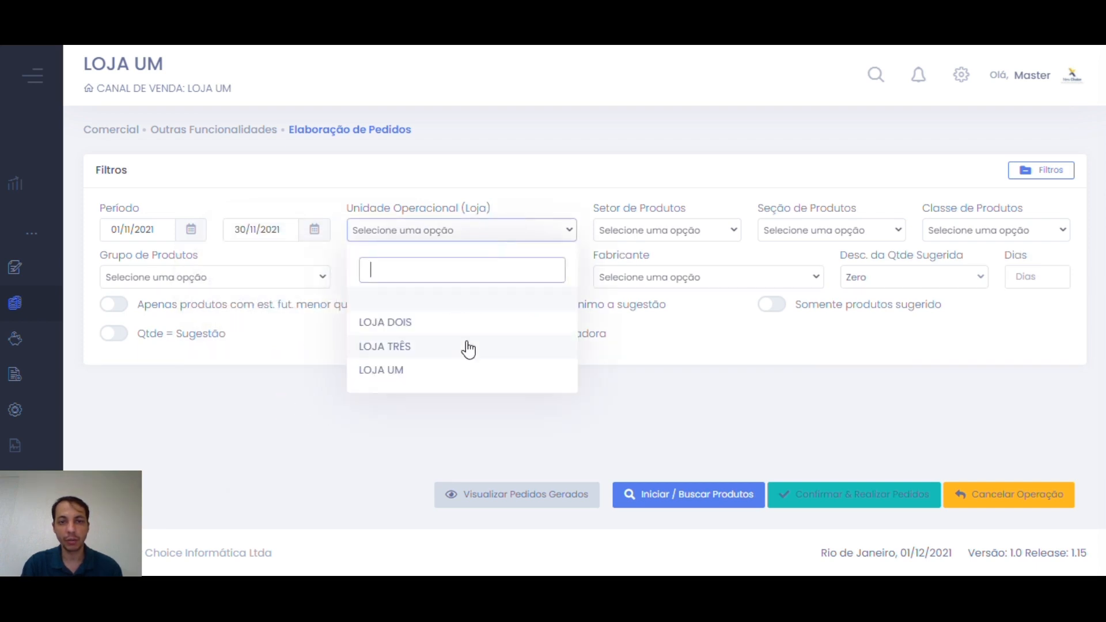
left_click(413, 372)
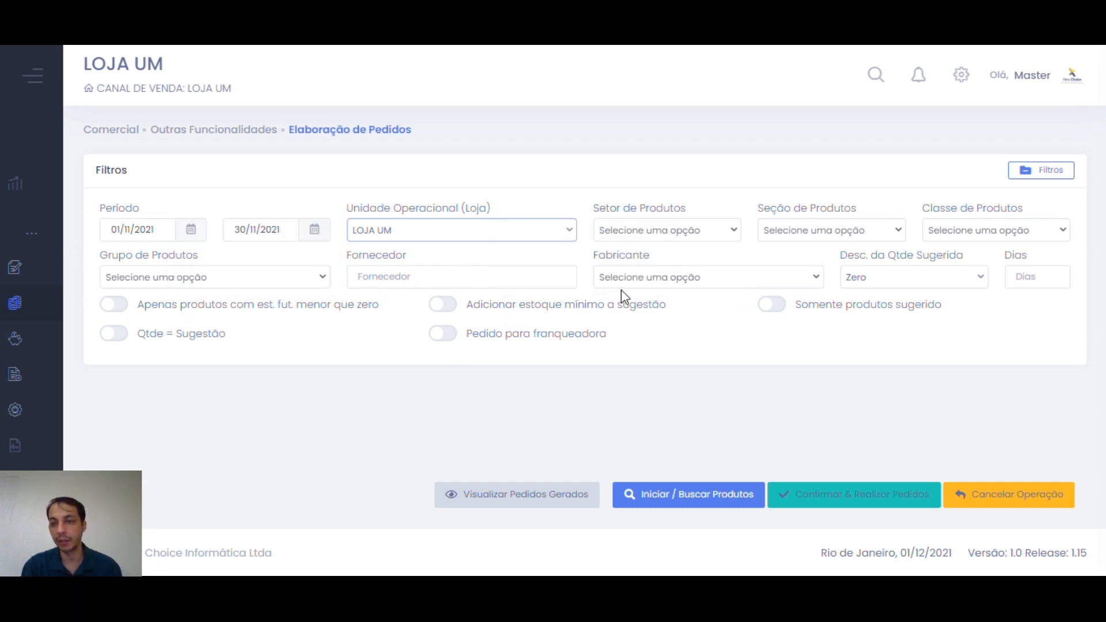
Review the Desc. da Qtde Sugerida options, keep Zero selected, and set Dias to 60
left_click(974, 277)
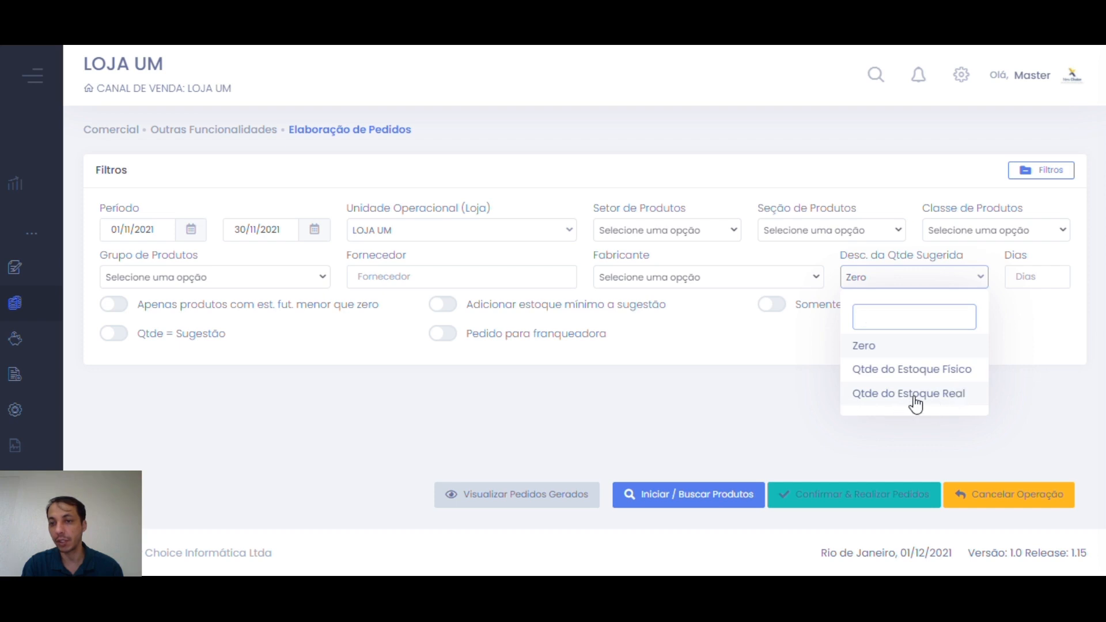
left_click(1029, 345)
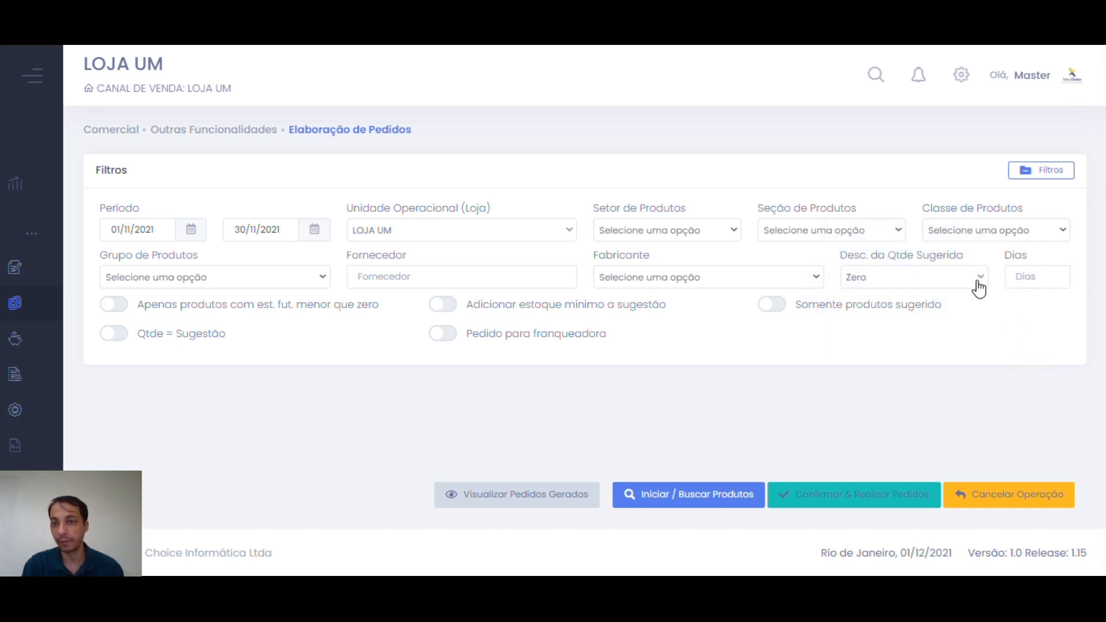
left_click(1037, 278)
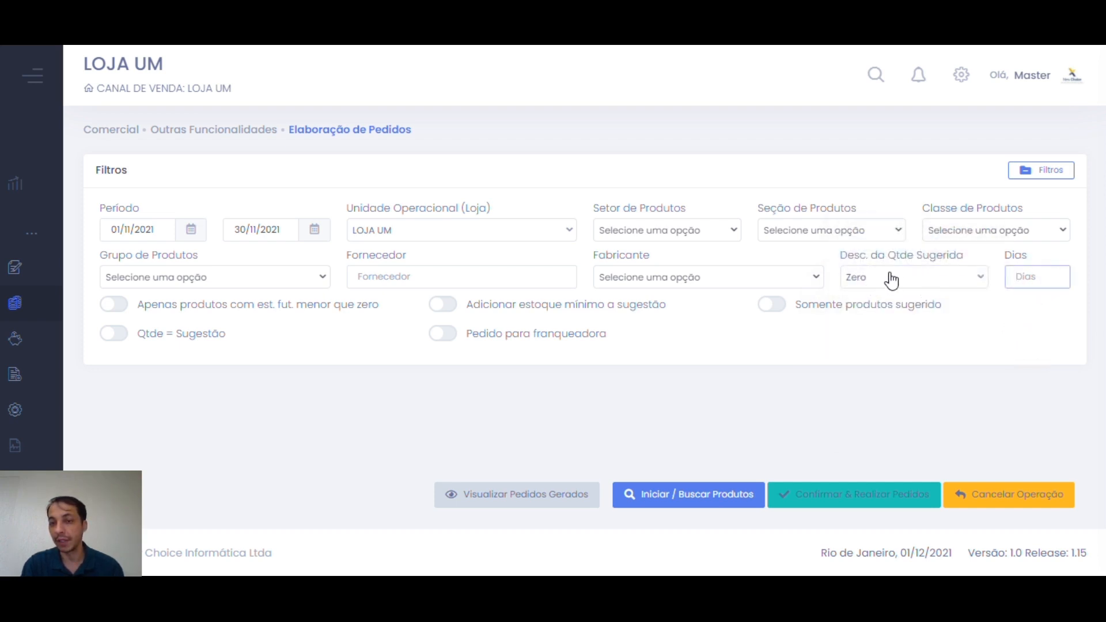
left_click(853, 277)
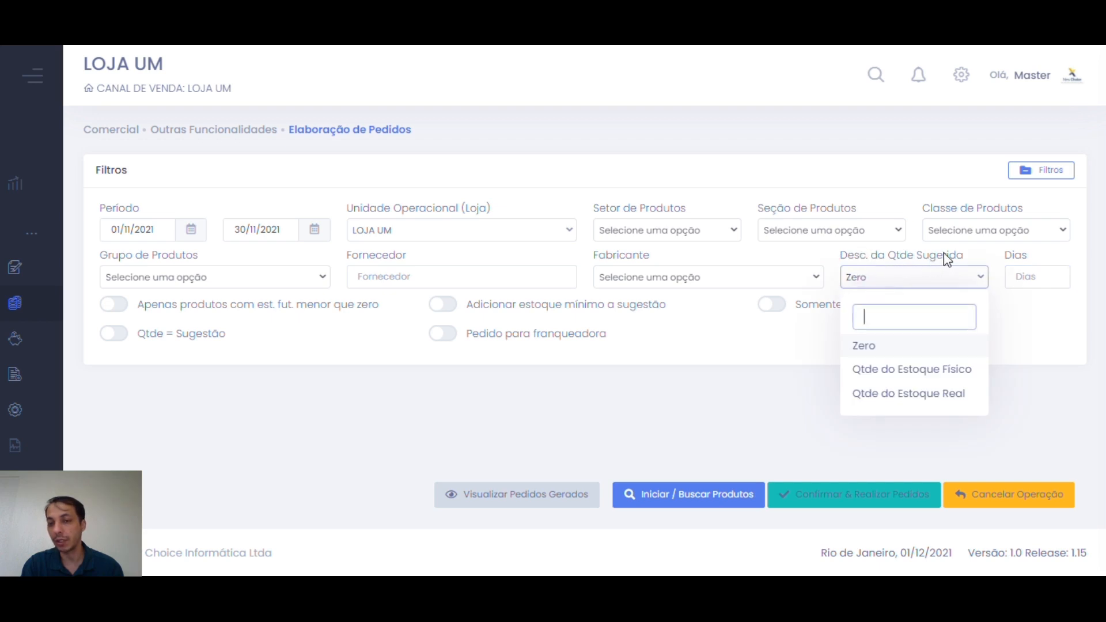
left_click(867, 348)
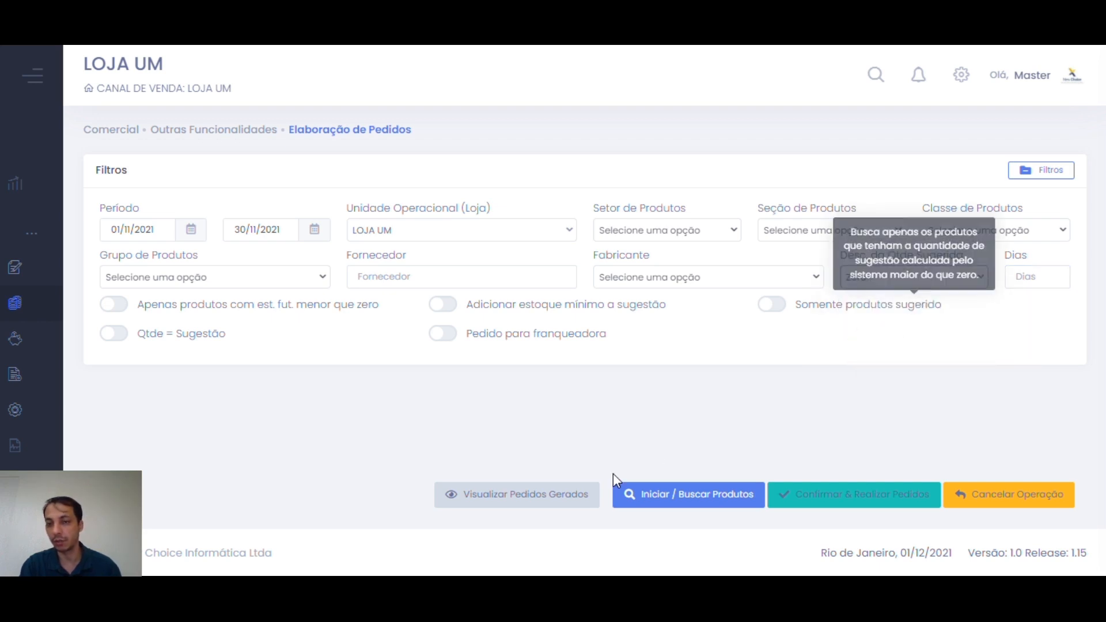
left_click(974, 278)
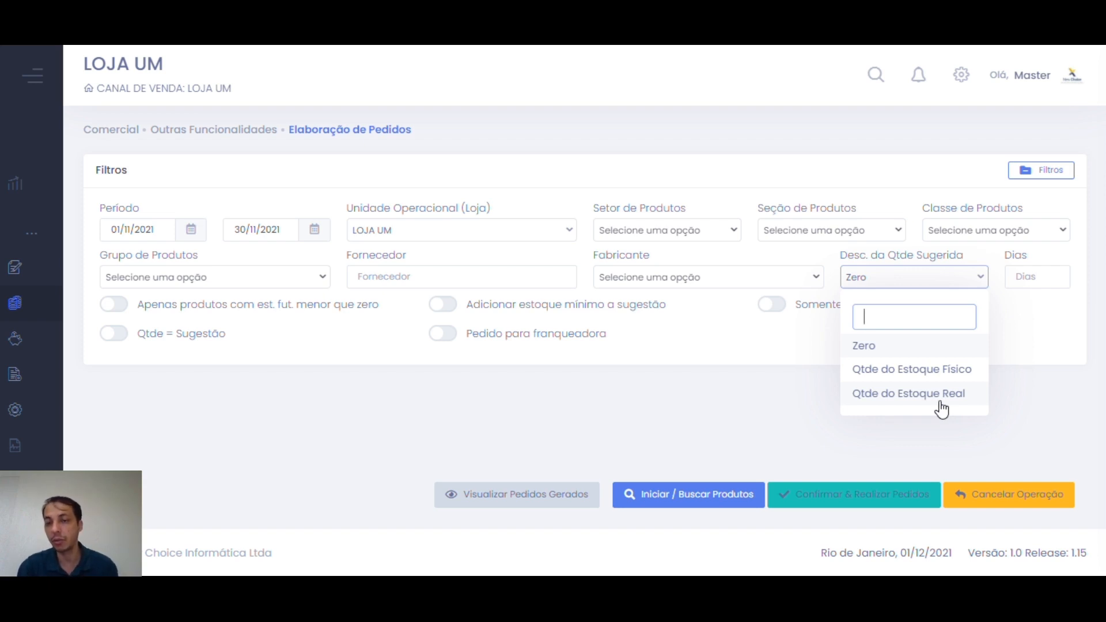
left_click(1032, 277)
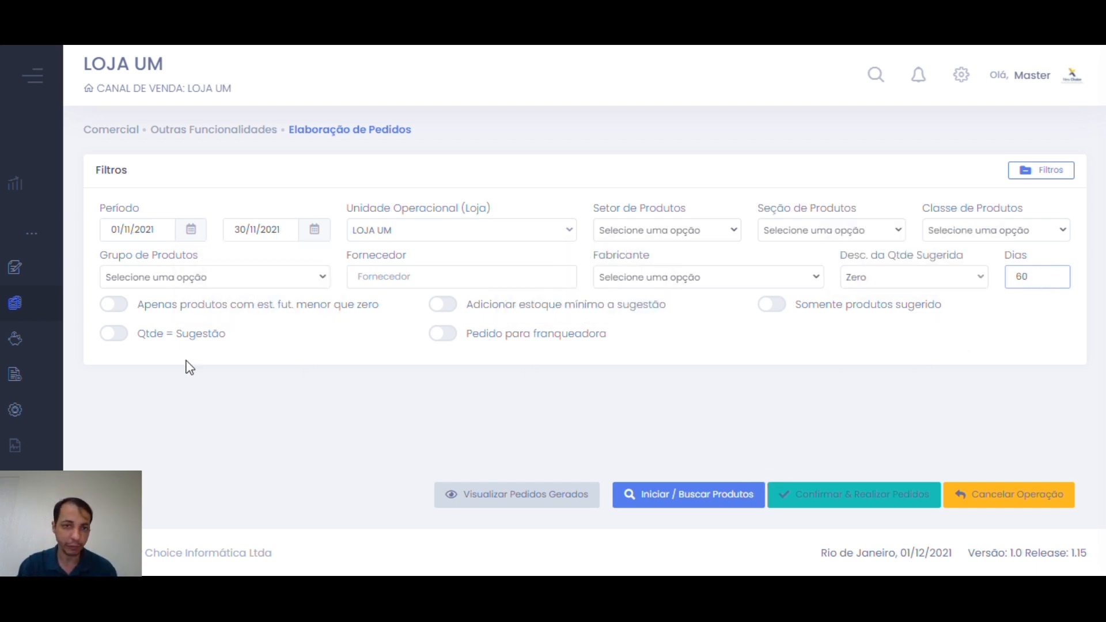
left_click(959, 283)
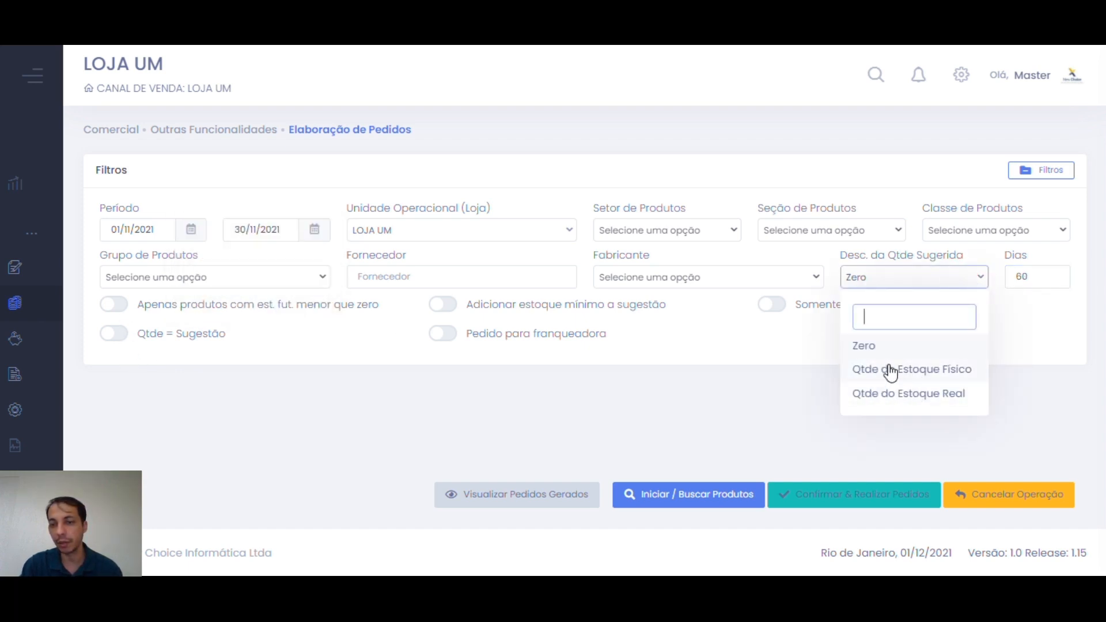
left_click(878, 350)
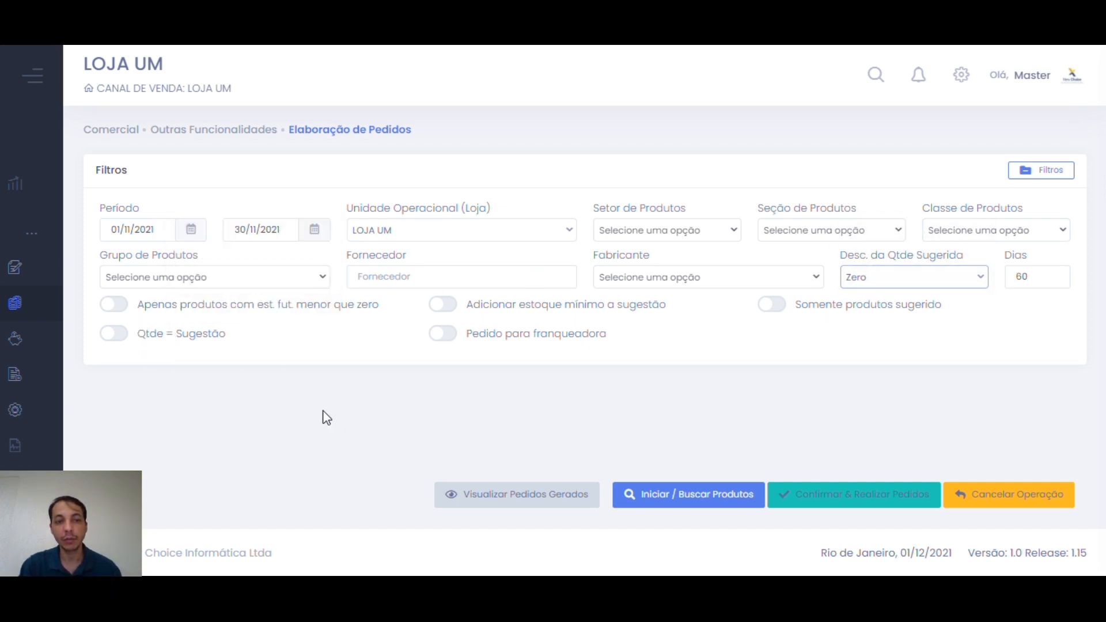
Try the filter Apenas produtos com est. fut. menor que zero, and switch it off again
mouse_move(116, 310)
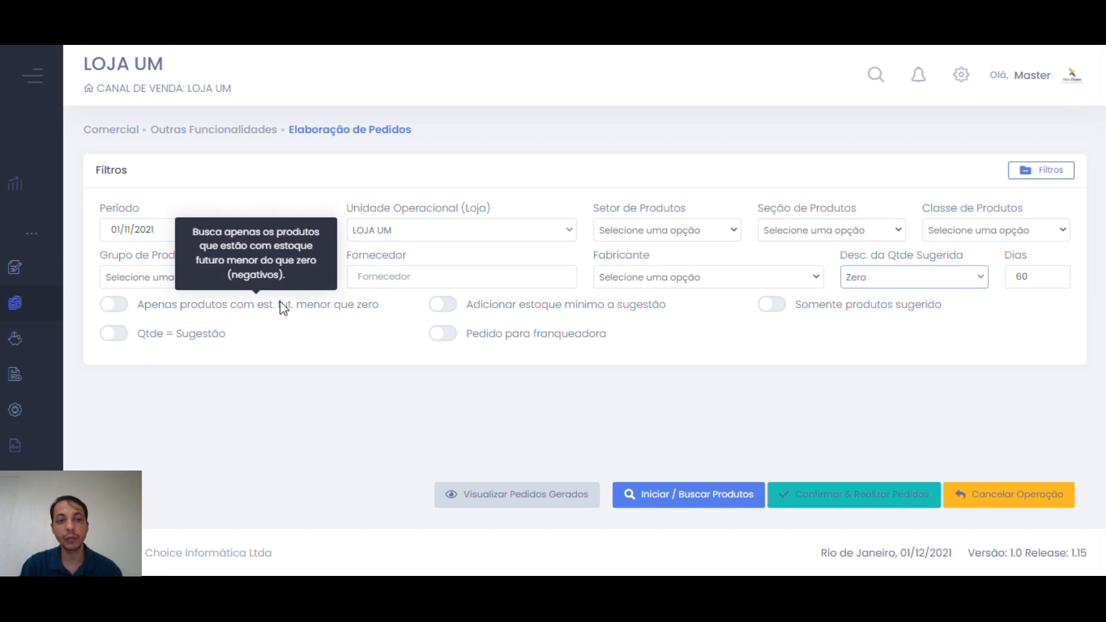
left_click(117, 307)
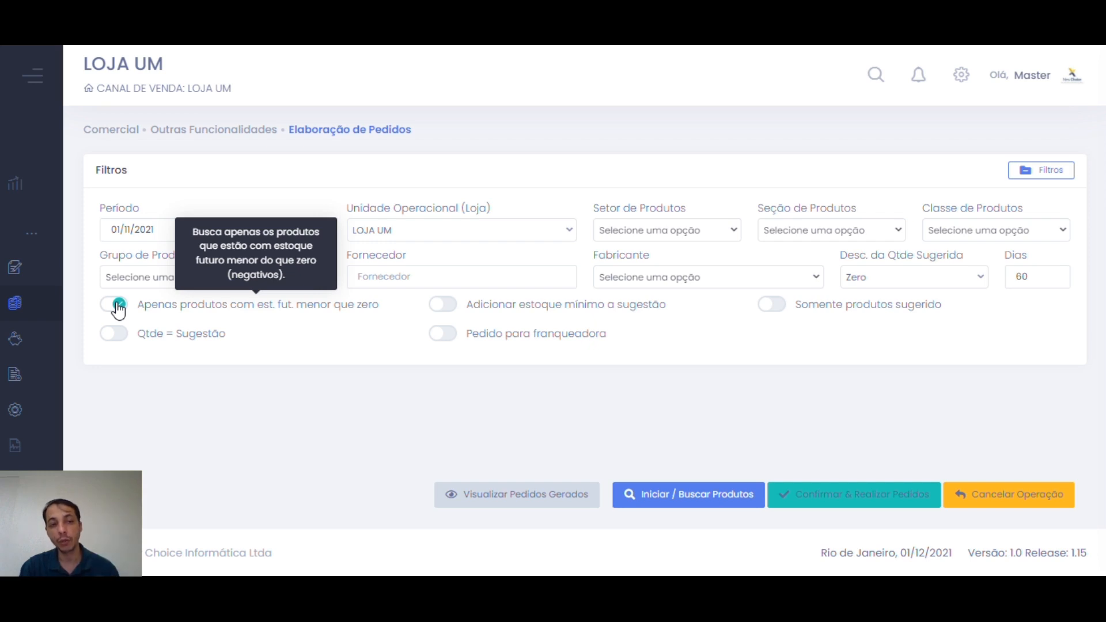
left_click(118, 310)
left_click(118, 308)
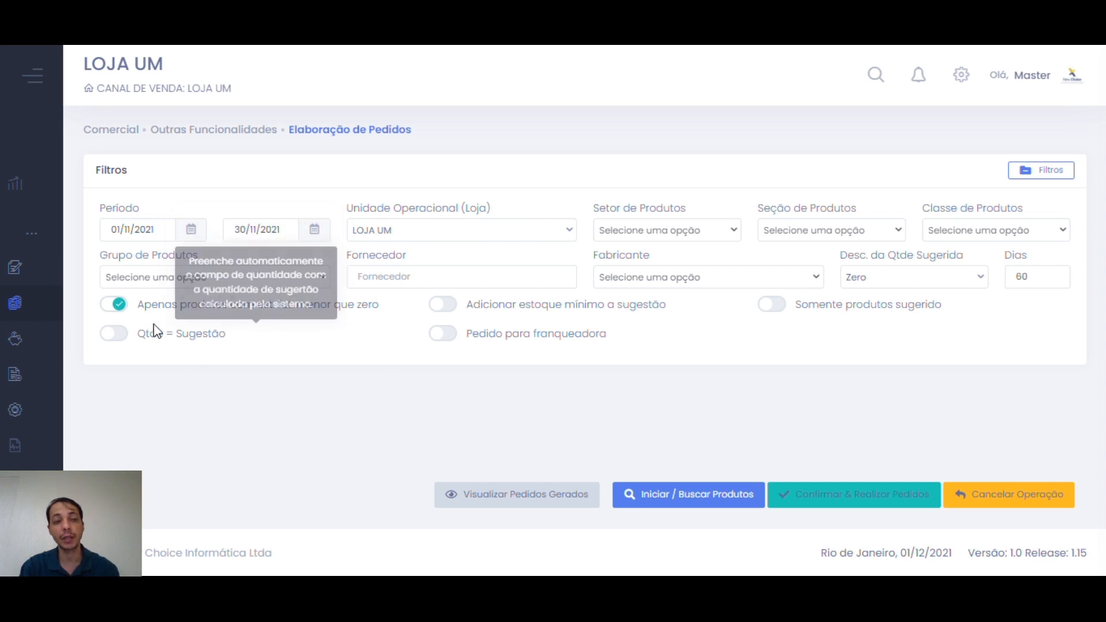
left_click(118, 308)
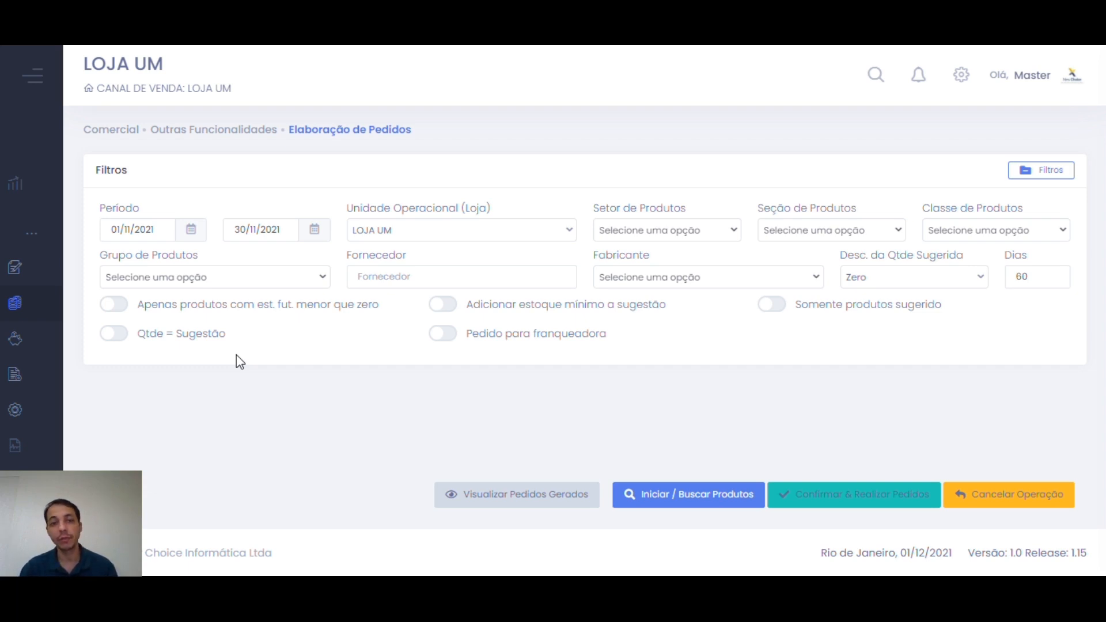
left_click(114, 304)
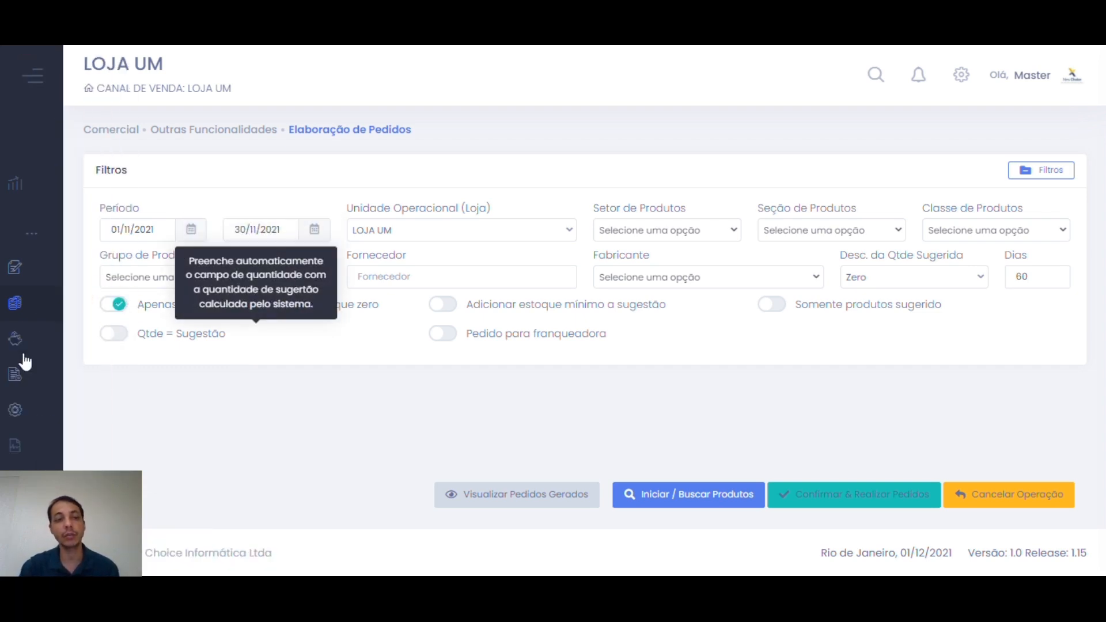
left_click(114, 304)
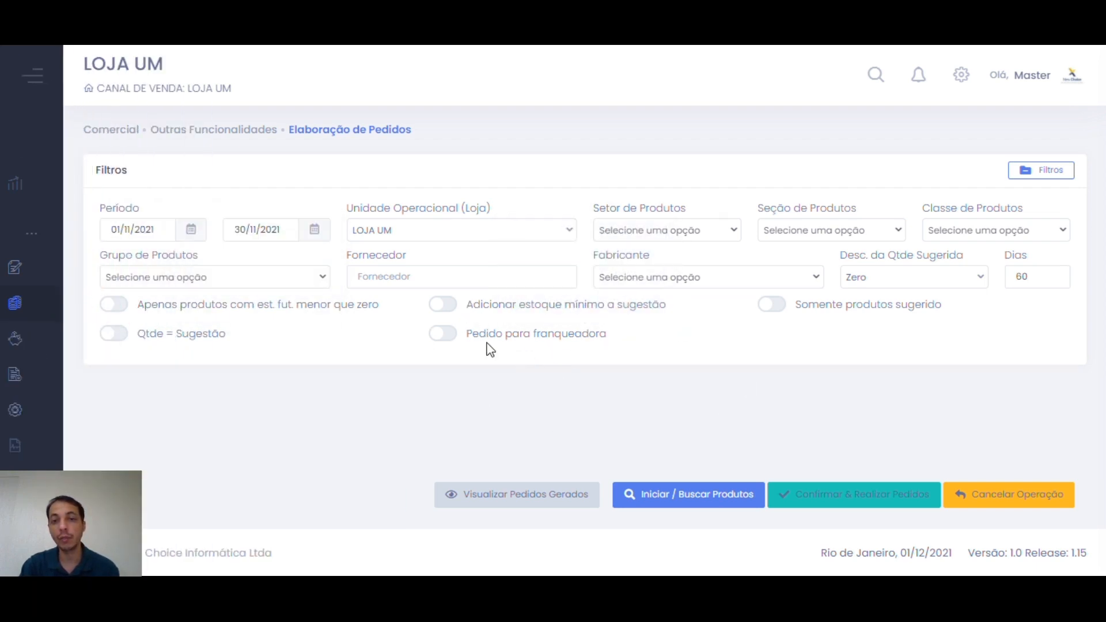
Try the options Adicionar estoque mínimo a sugestão and Somente produtos sugerido, and switch both off again
left_click(443, 305)
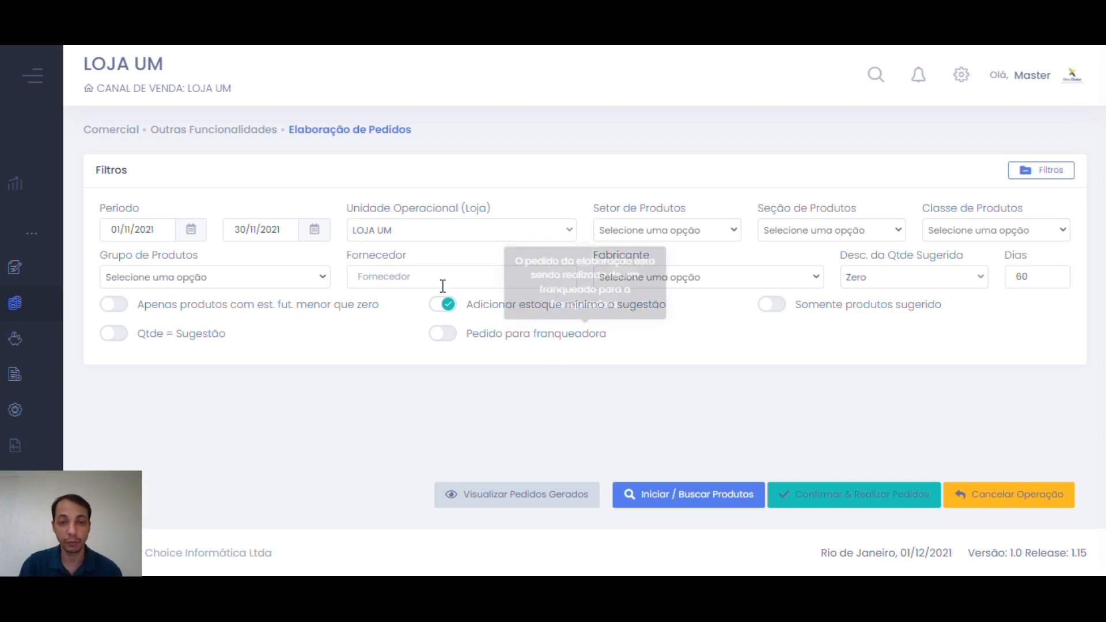
left_click(445, 307)
left_click(772, 304)
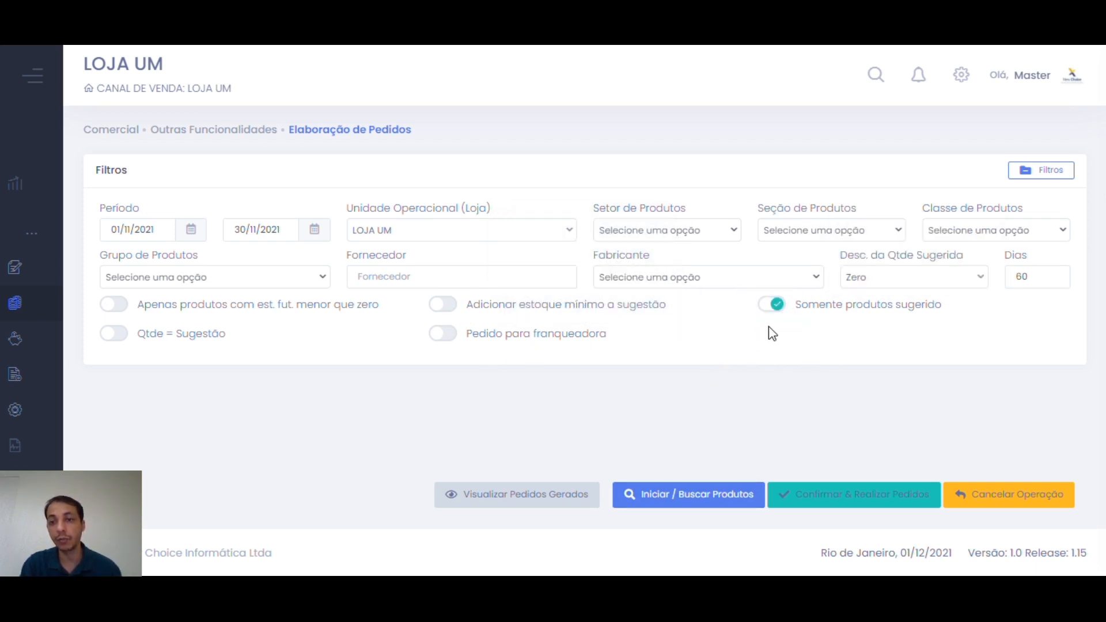
mouse_move(778, 311)
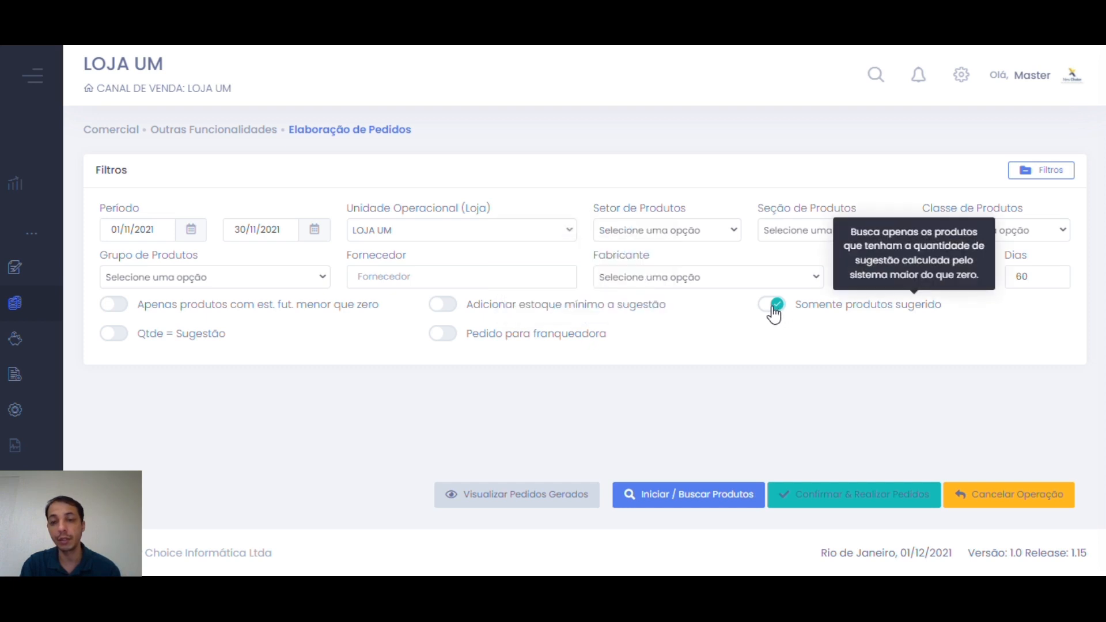
left_click(776, 308)
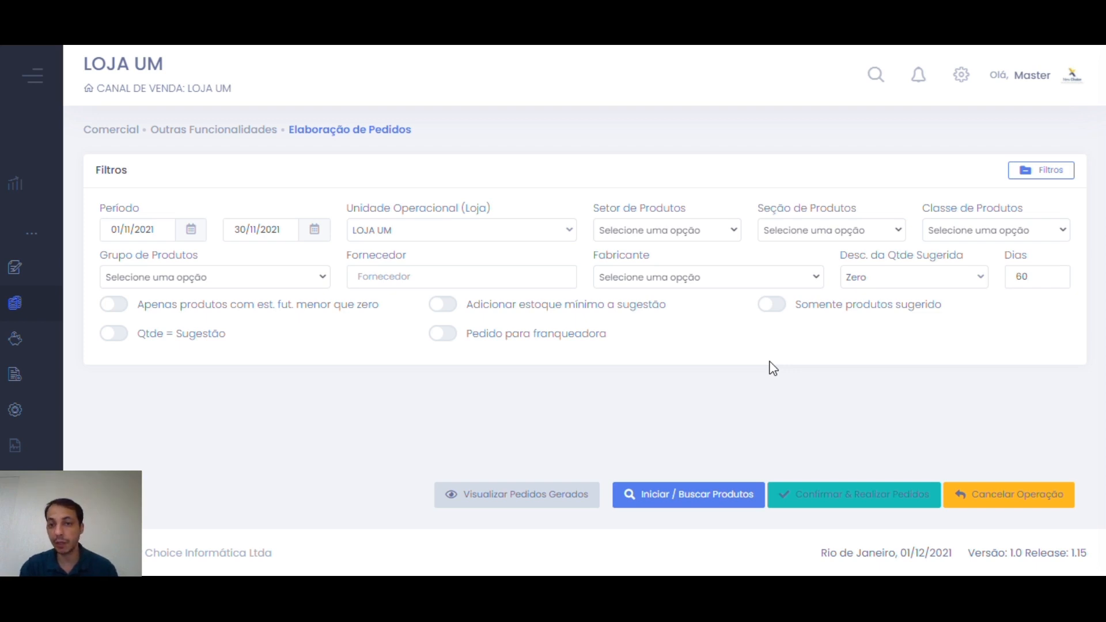
left_click(775, 310)
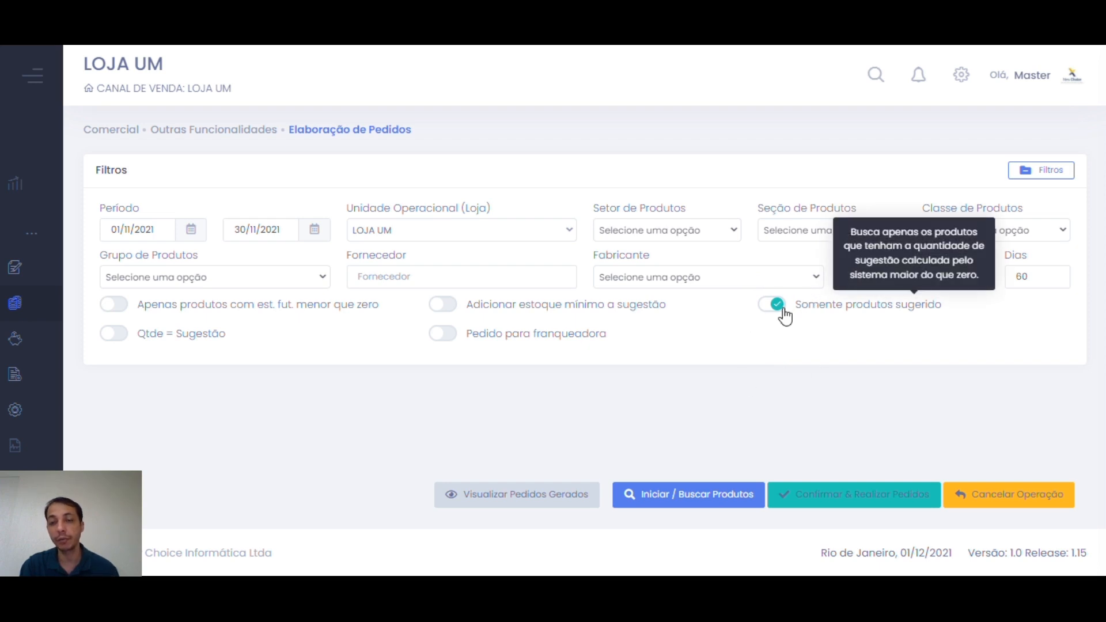
left_click(782, 312)
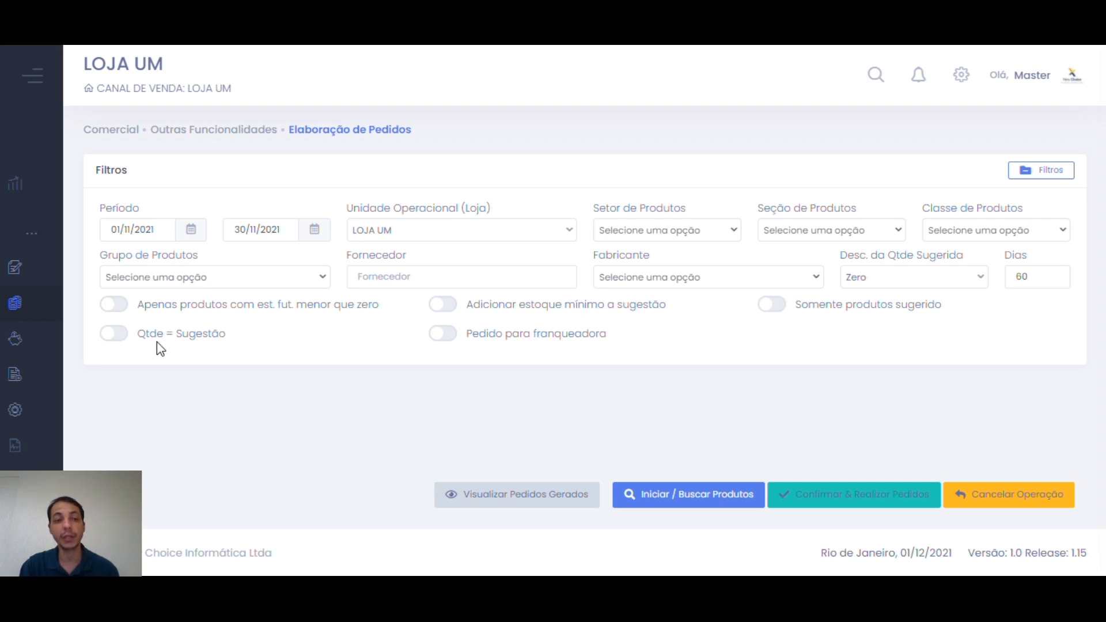
Enable the option Qtde = Sugestão for the order preparation
left_click(115, 339)
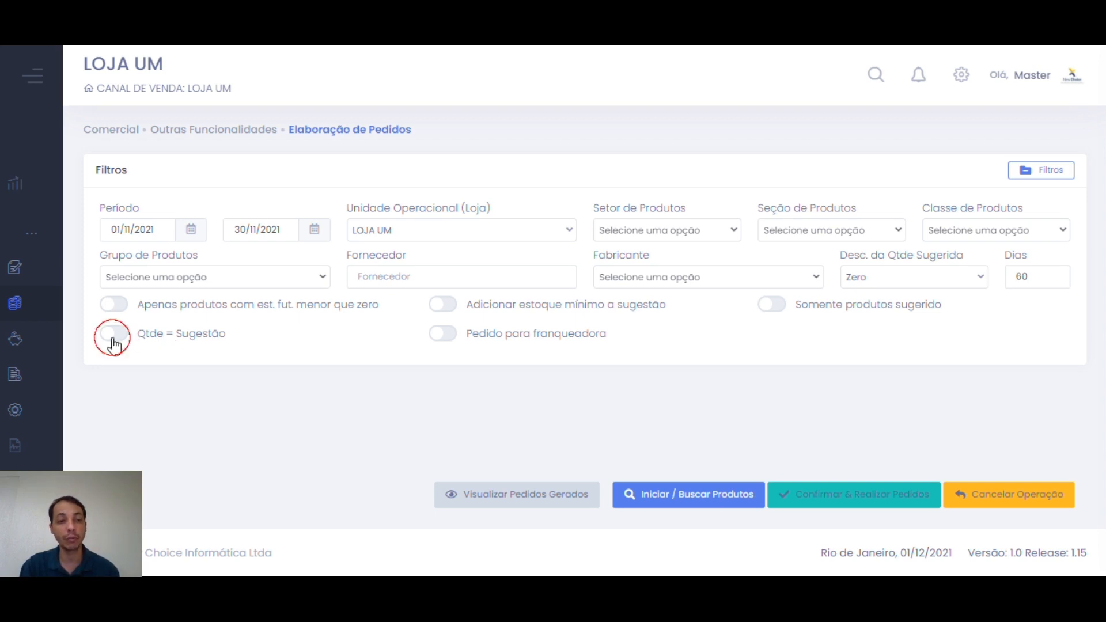
left_click(114, 341)
left_click(114, 340)
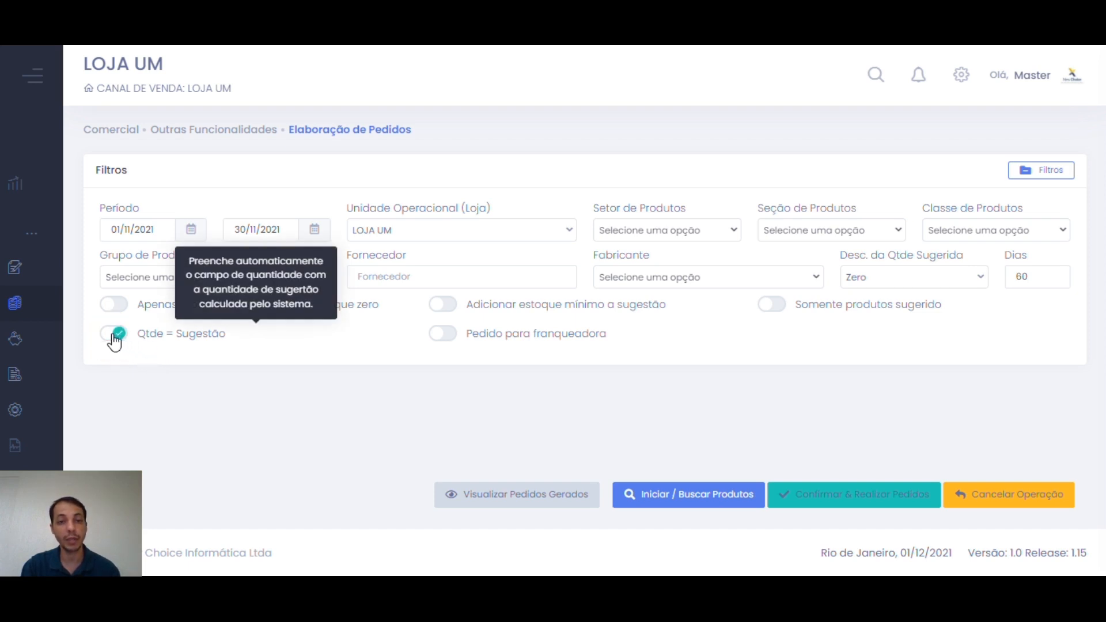
Switch off Qtde = Sugestão, then try the option Pedido para franqueadora and switch it off again
left_click(115, 340)
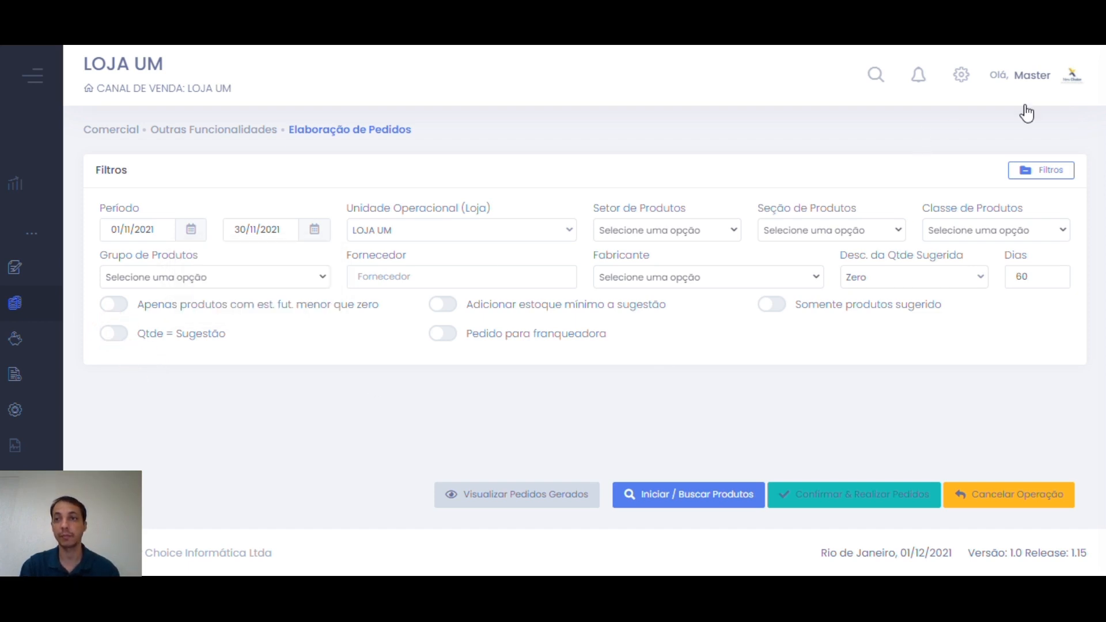
mouse_move(655, 345)
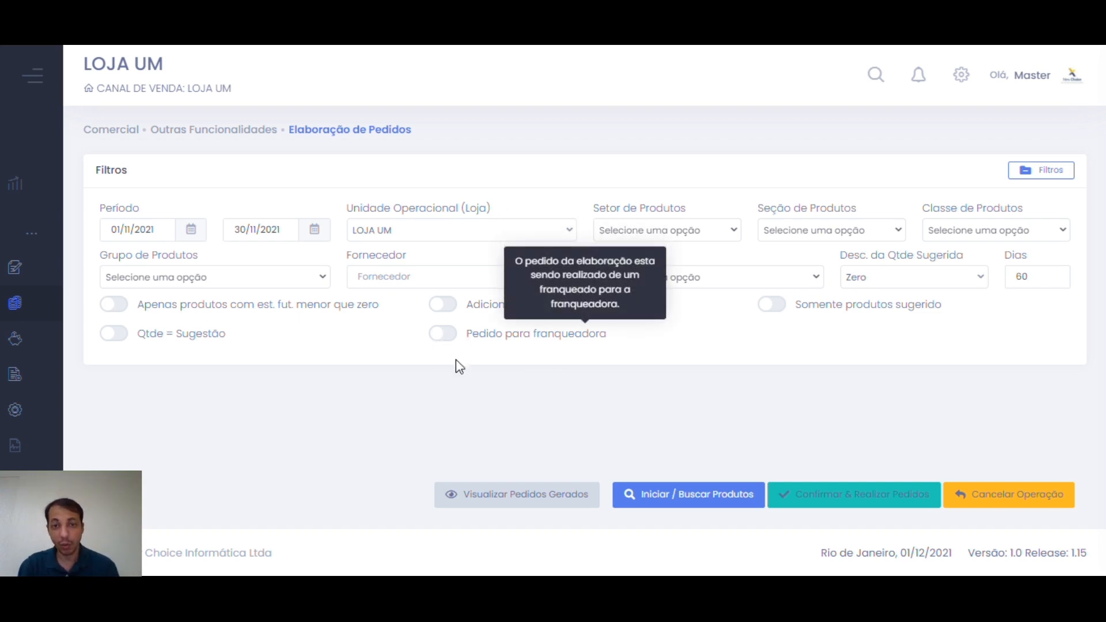
left_click(441, 335)
left_click(443, 336)
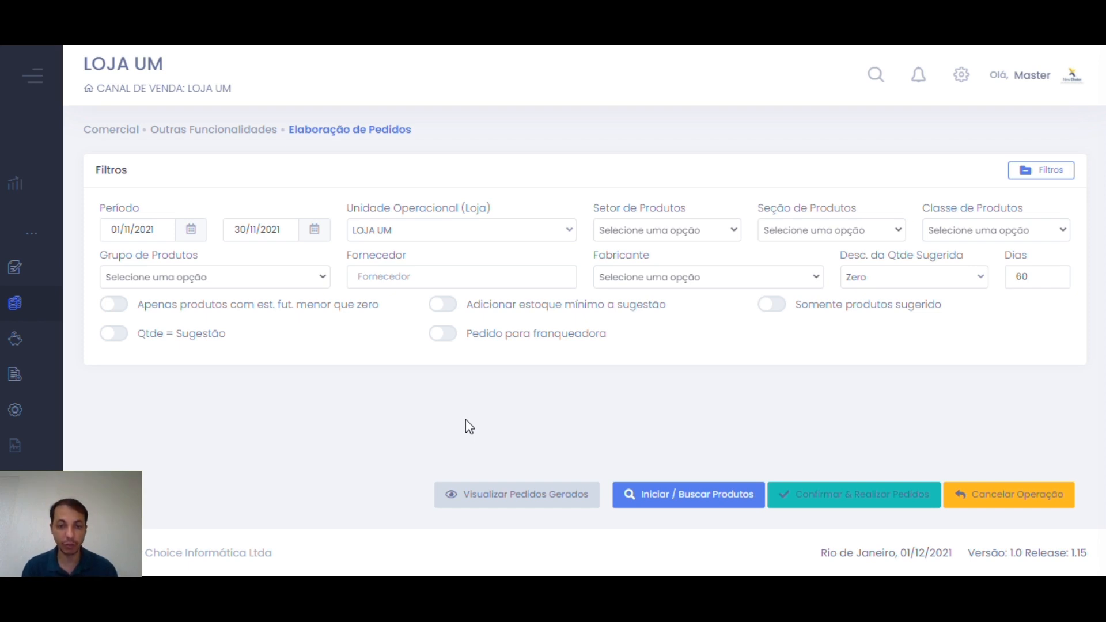
mouse_move(450, 341)
left_click(447, 337)
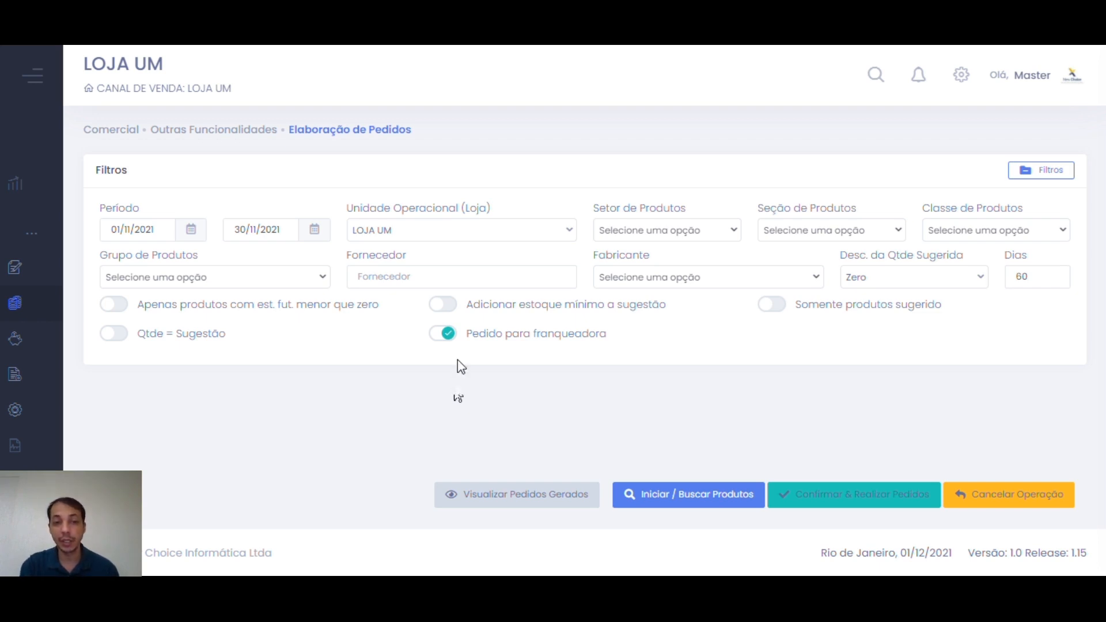
left_click(445, 334)
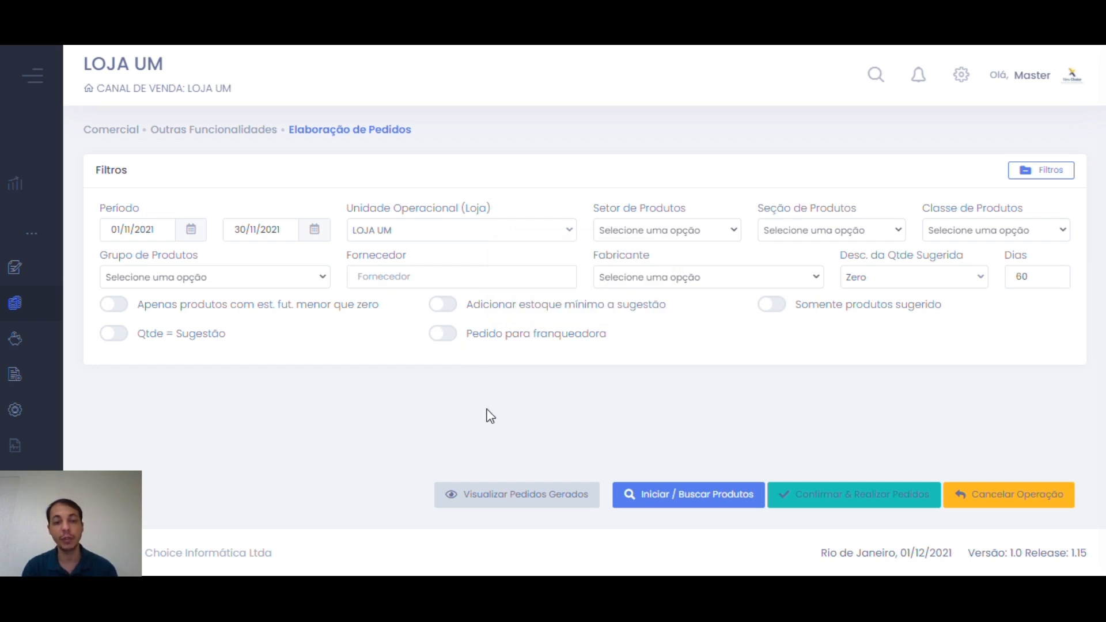
mouse_move(444, 348)
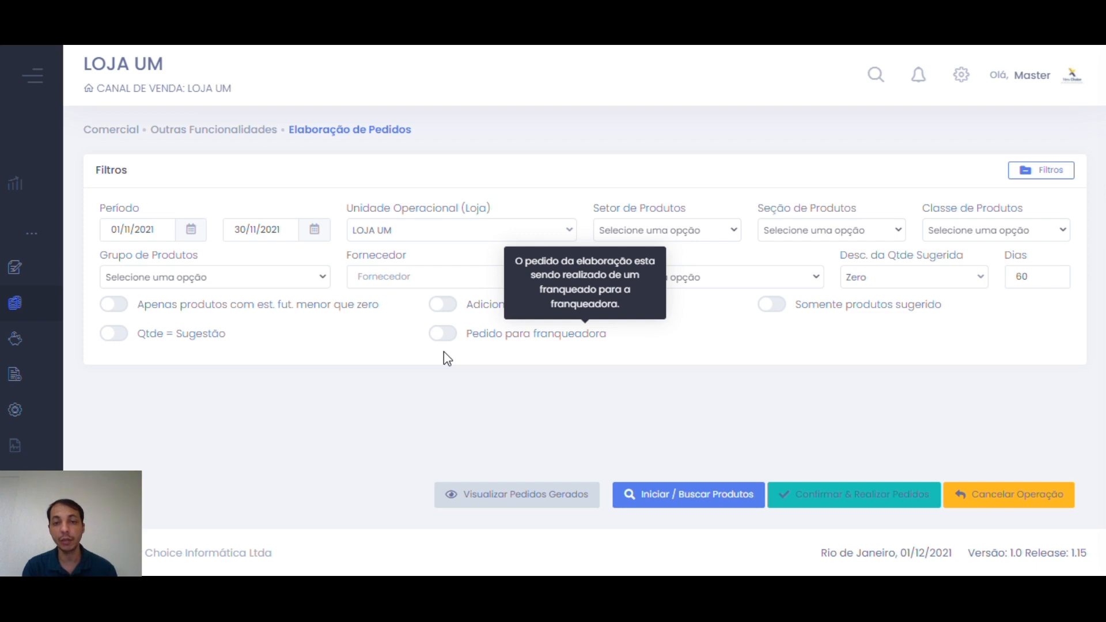
left_click(442, 350)
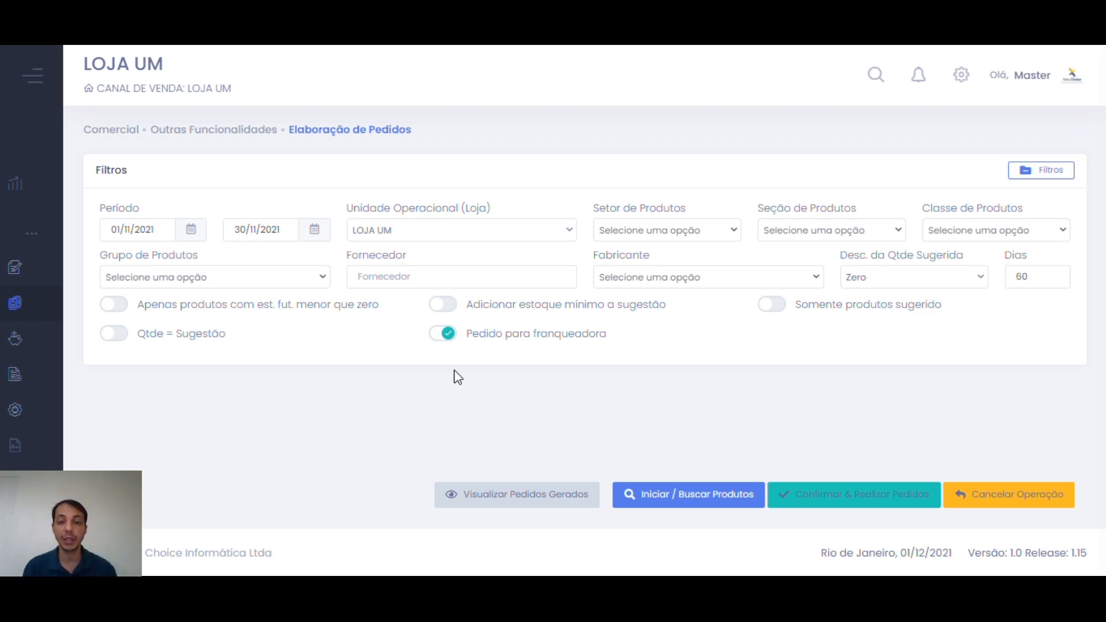
left_click(447, 335)
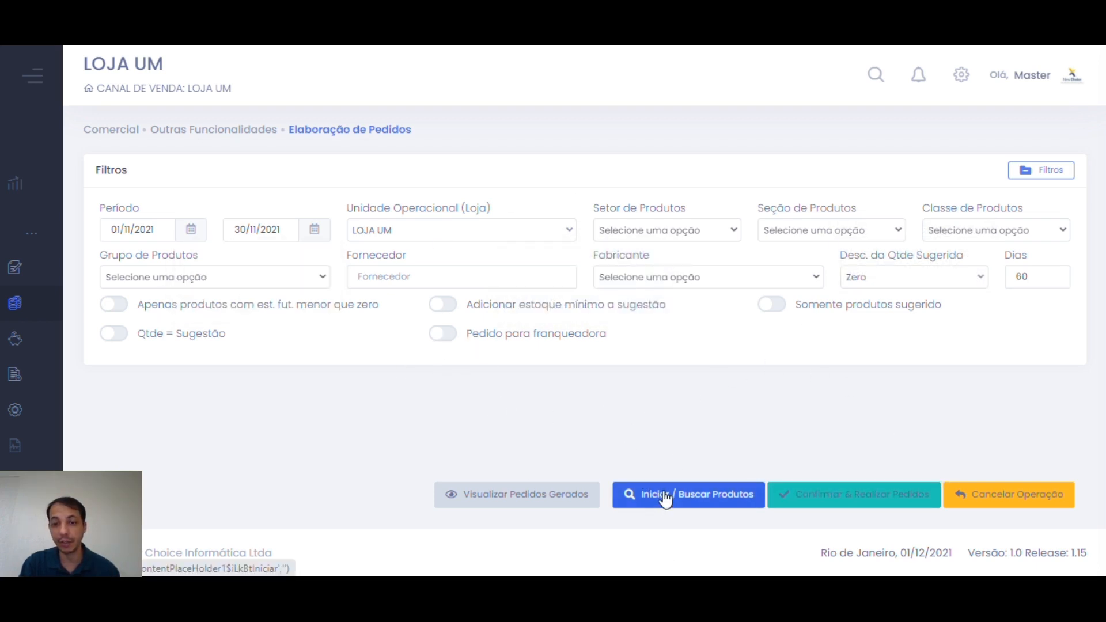
Search the products for the period with all optional filters off, and look through the resulting product list
left_click(689, 500)
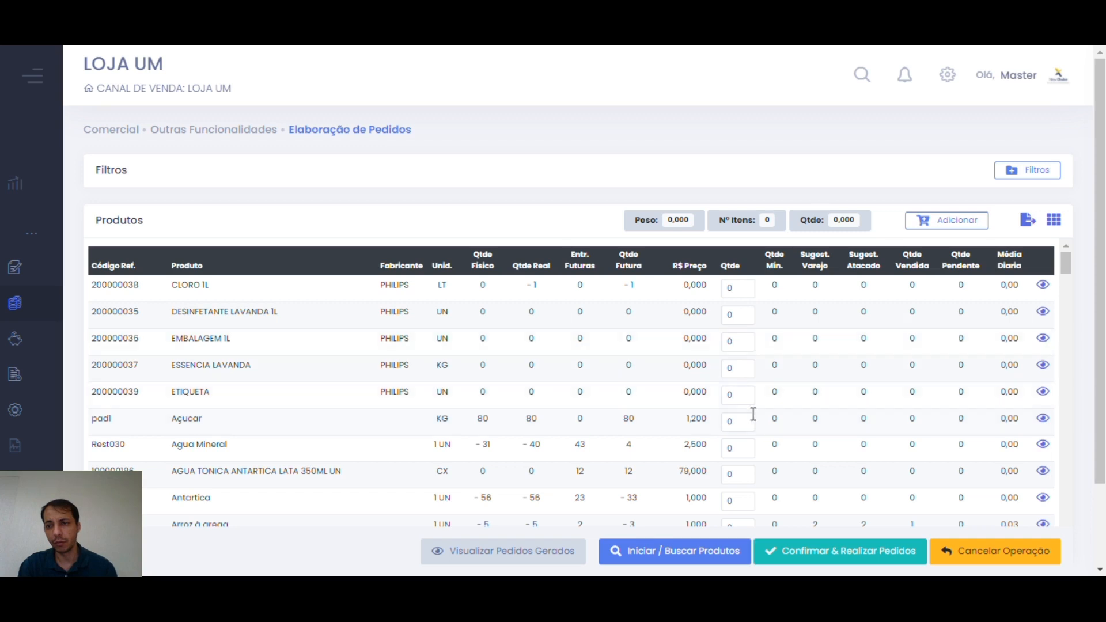
scroll(807, 383, "down", 5)
scroll(812, 384, "down", 10)
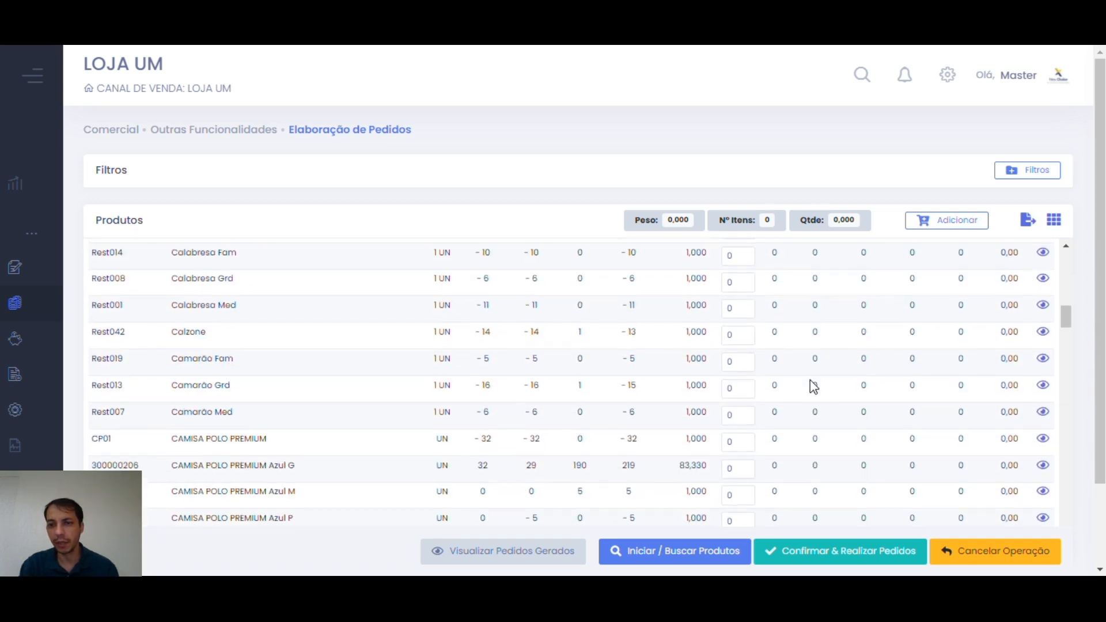
scroll(818, 375, "up", 15)
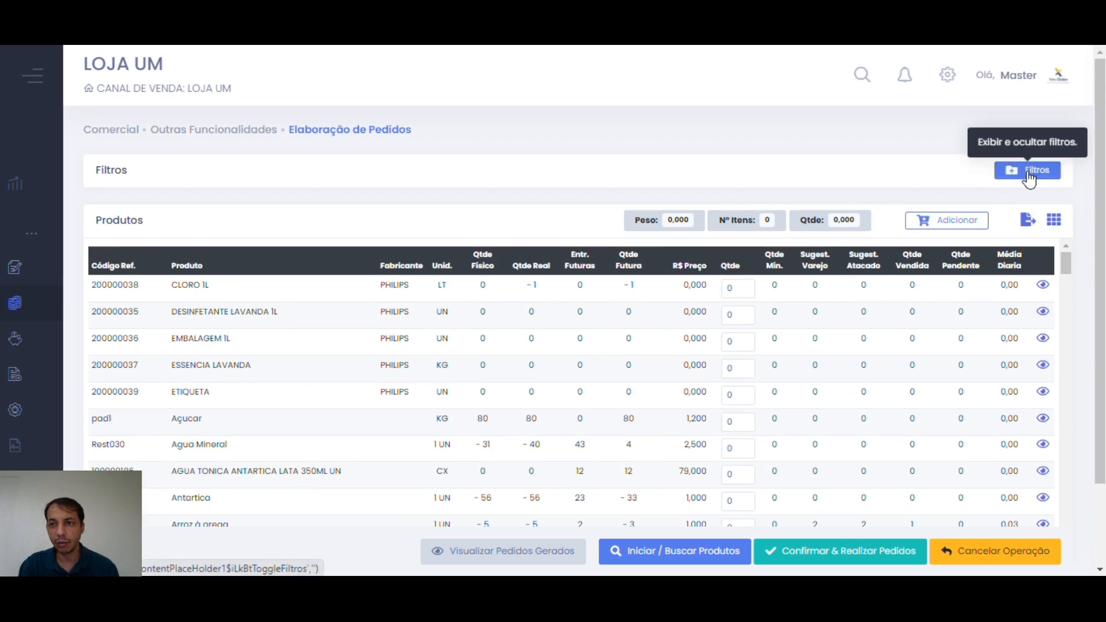
Enable the filters Qtde = Sugestão and Somente produtos sugerido, and run the product search again
left_click(1029, 175)
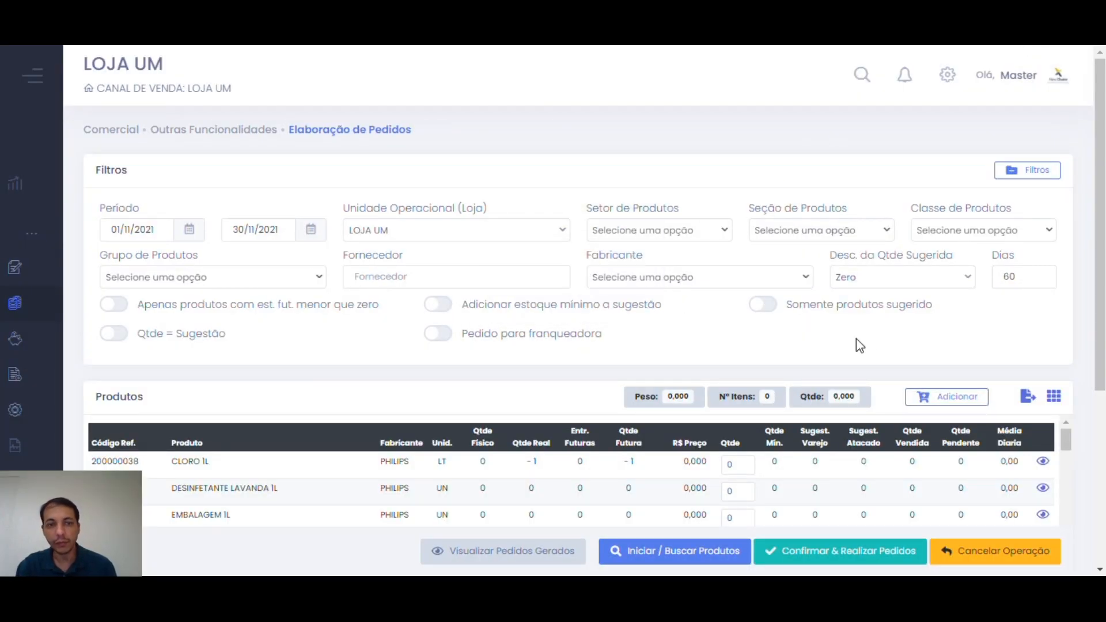
left_click(763, 308)
left_click(764, 309)
scroll(766, 309, "down", 2)
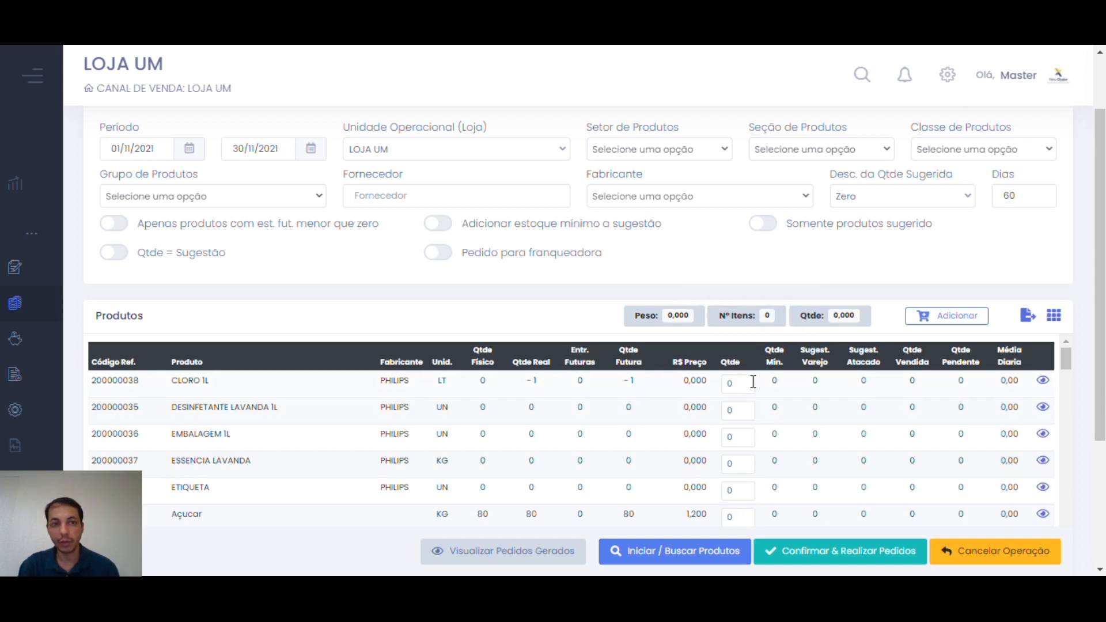
mouse_move(160, 266)
left_click(112, 253)
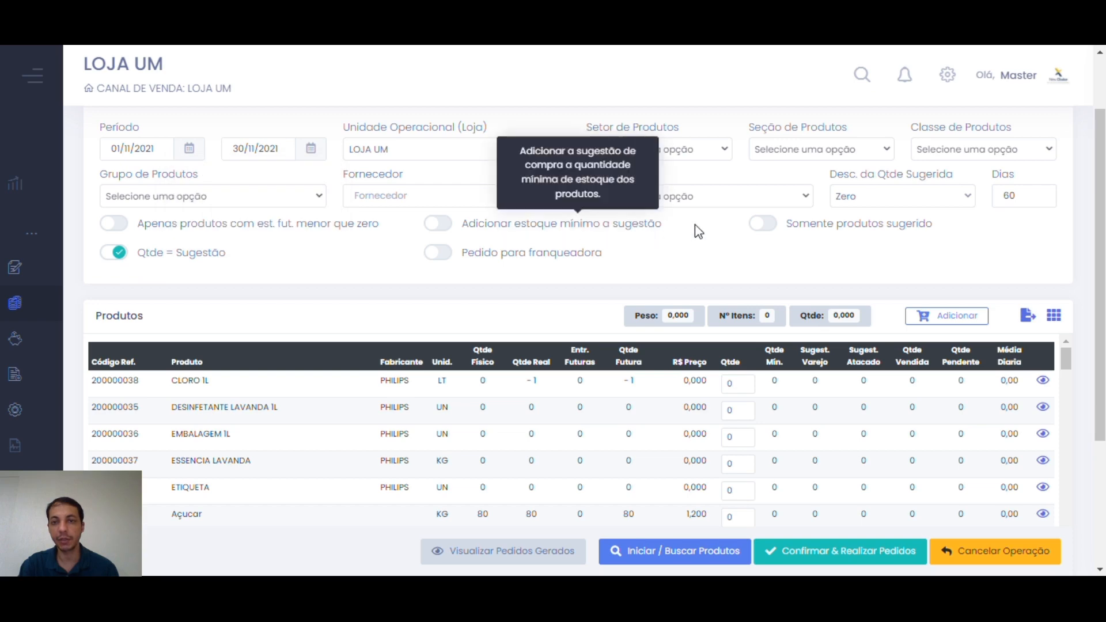
left_click(764, 226)
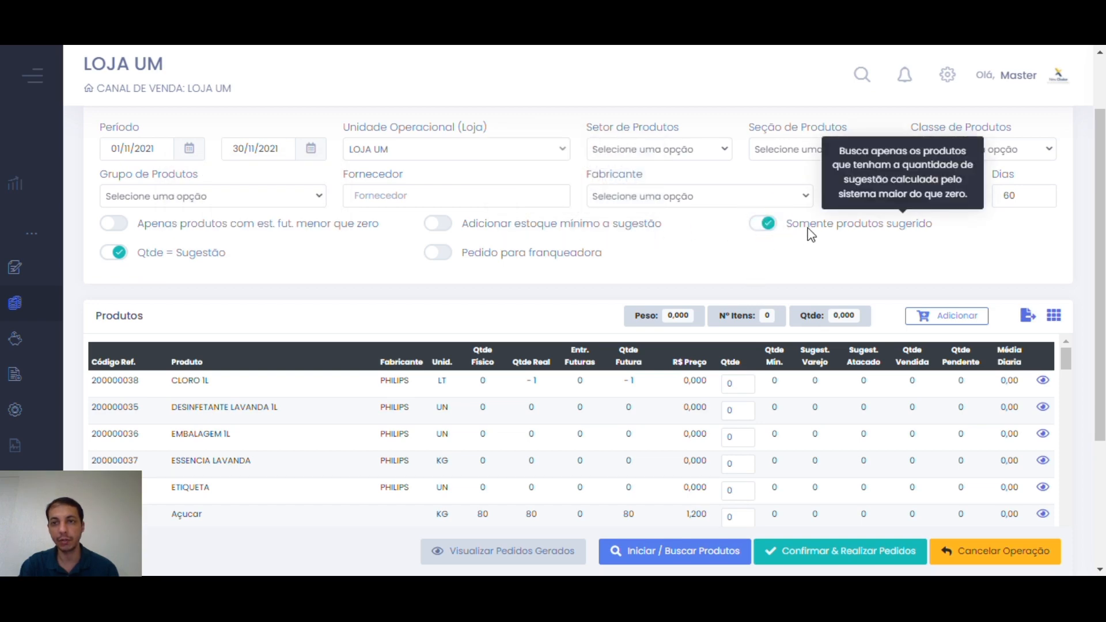
left_click(687, 555)
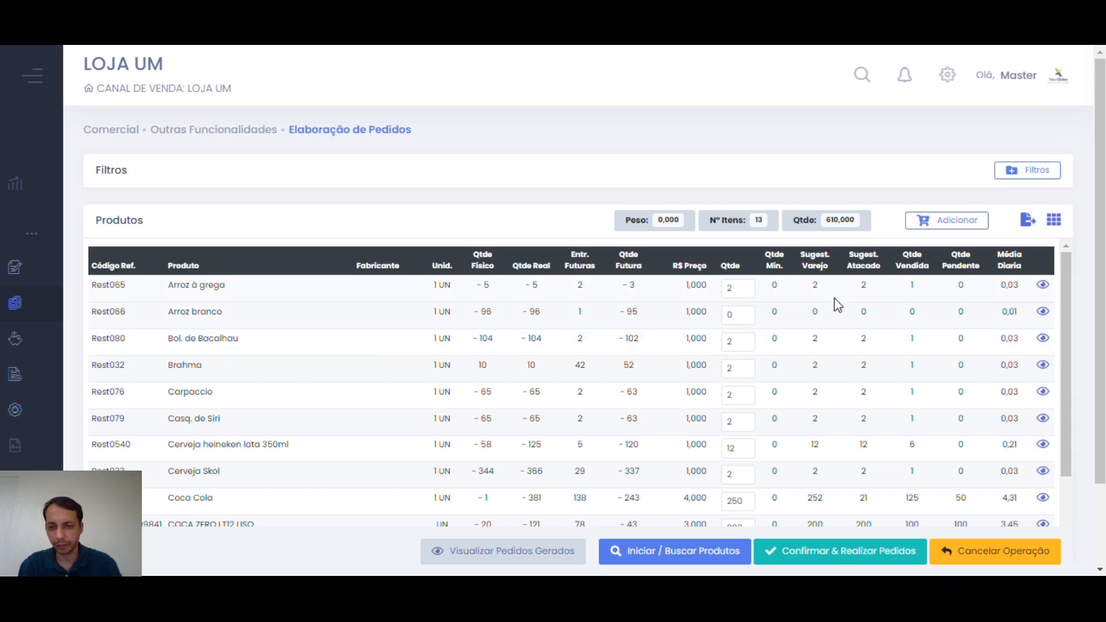
scroll(835, 305, "down", 3)
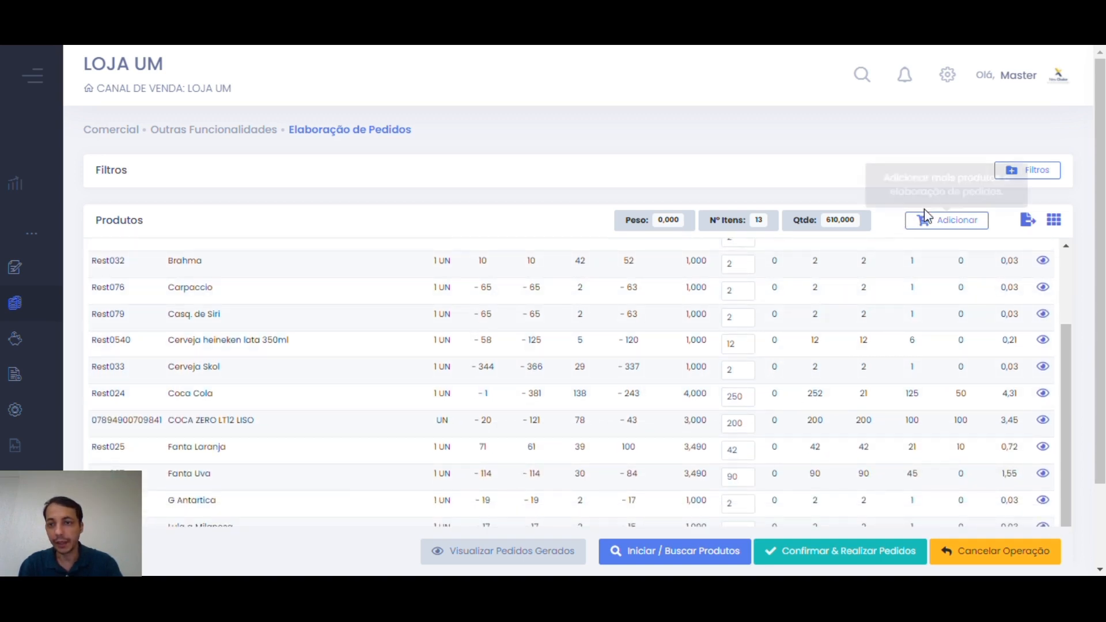
View the form for adding more products to the order preparation, and close it without adding any
left_click(938, 223)
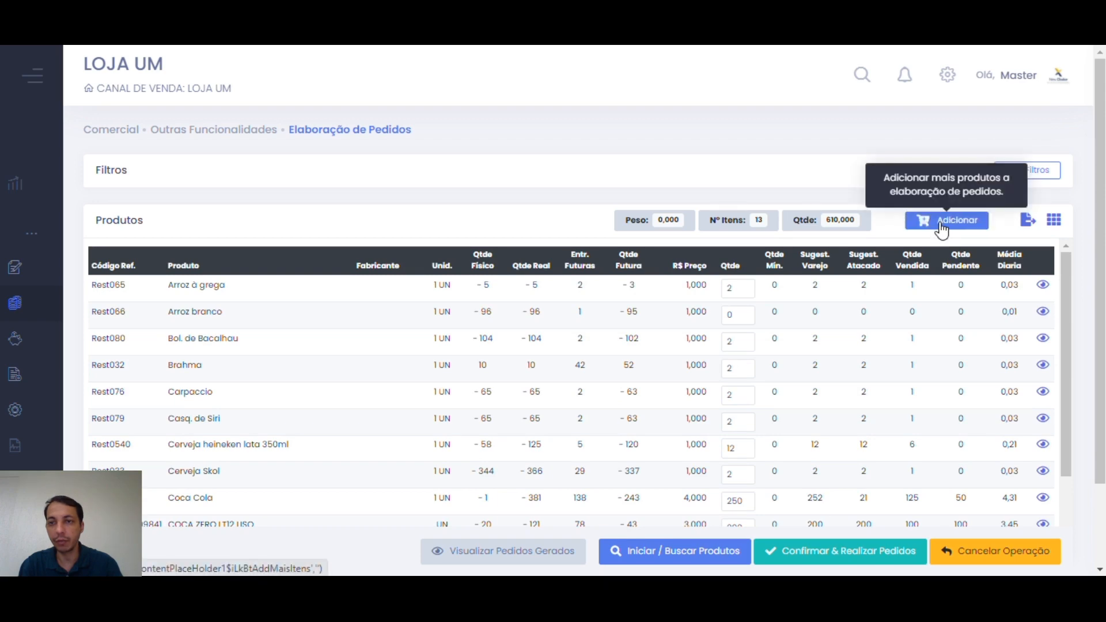
left_click(942, 226)
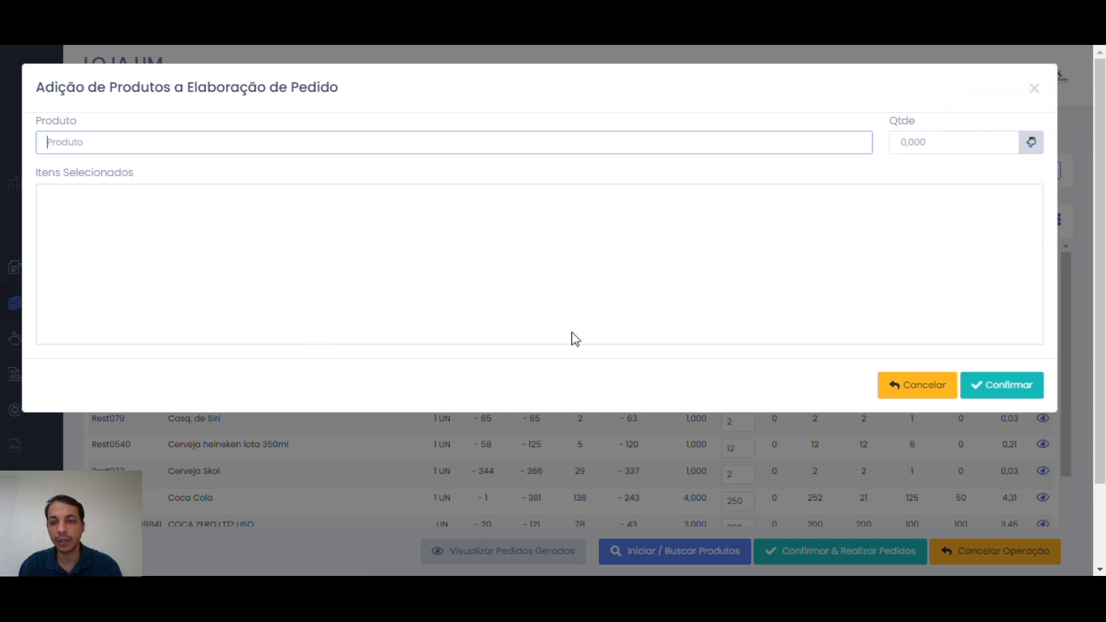
left_click(1036, 92)
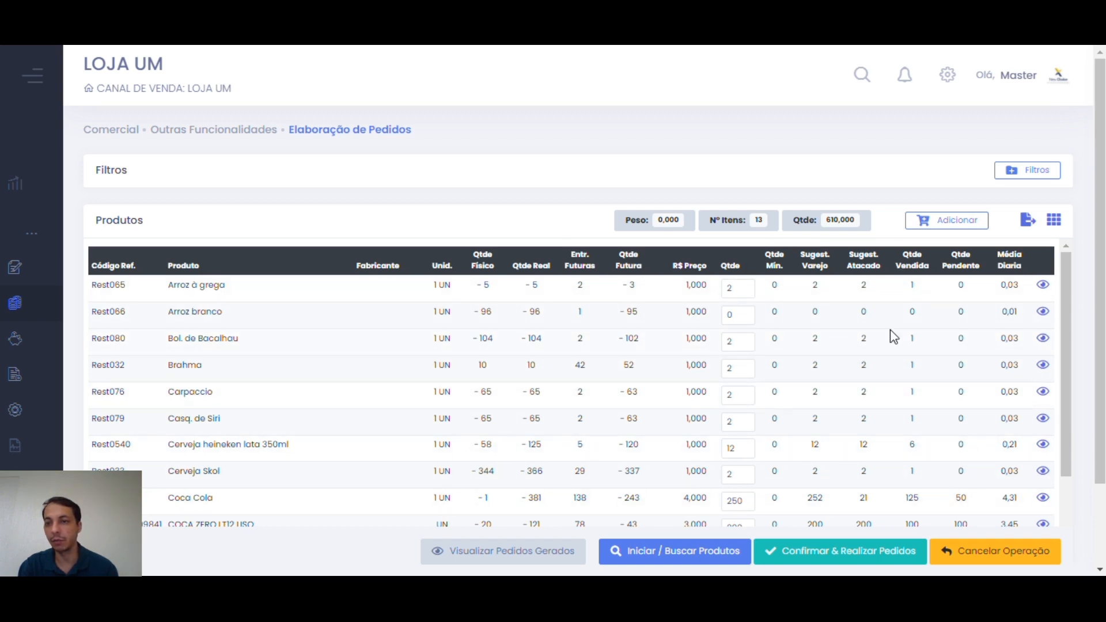
Examine the Últimas Vendas and Últimas Compras details of the product Arroz à grega
left_click(1044, 288)
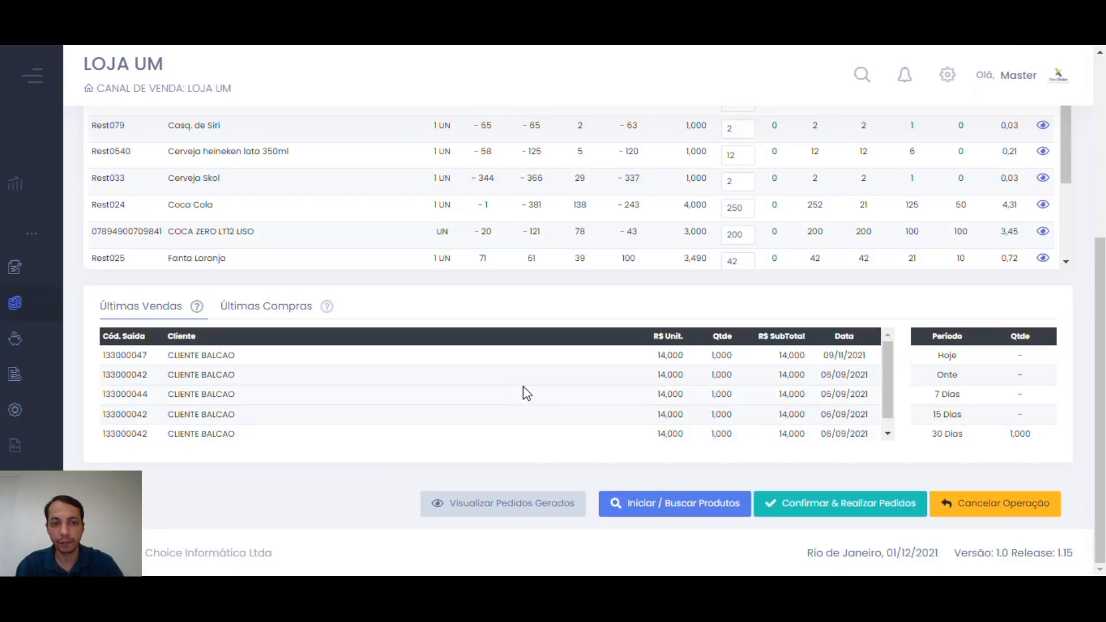
left_click(314, 311)
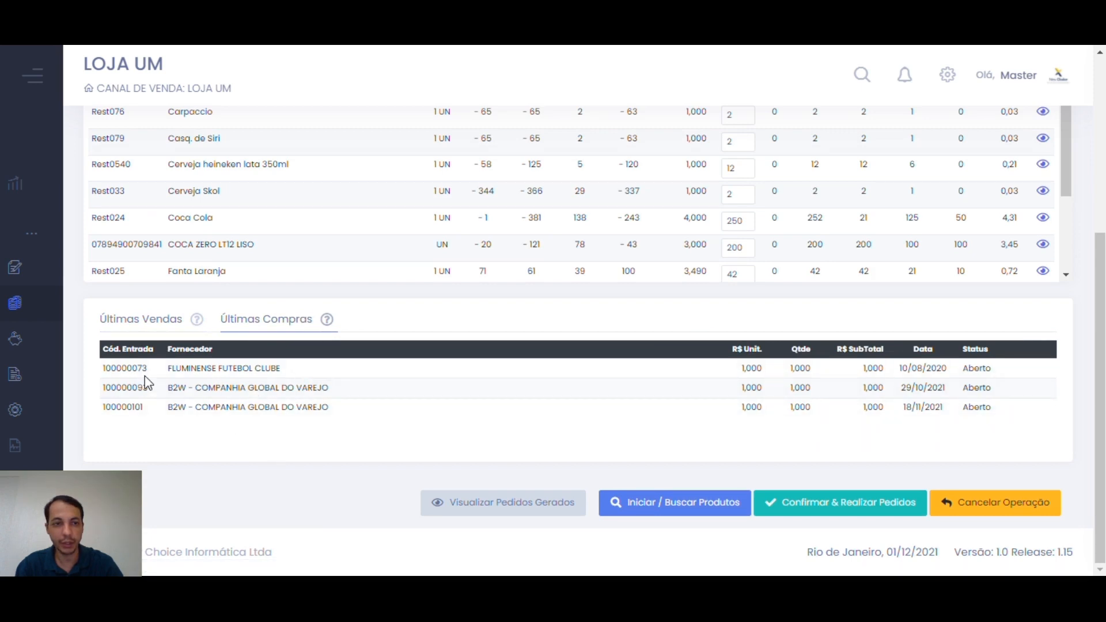
left_click(124, 318)
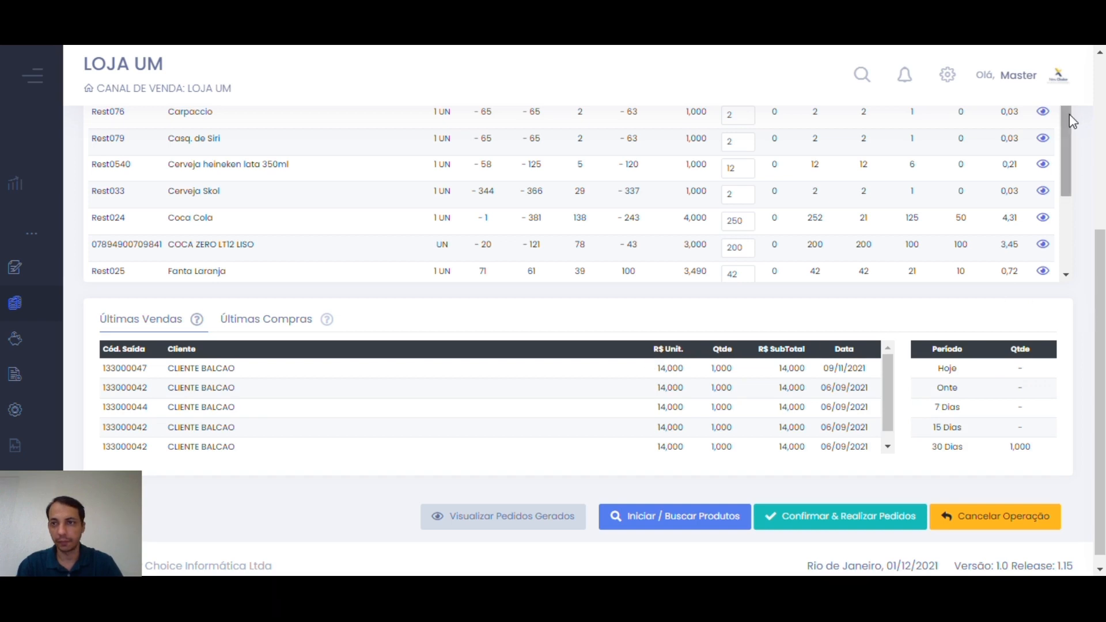
Set the order quantity of Coca Cola to 300 in the product list
scroll(976, 292, "up", 5)
scroll(1027, 317, "down", 3)
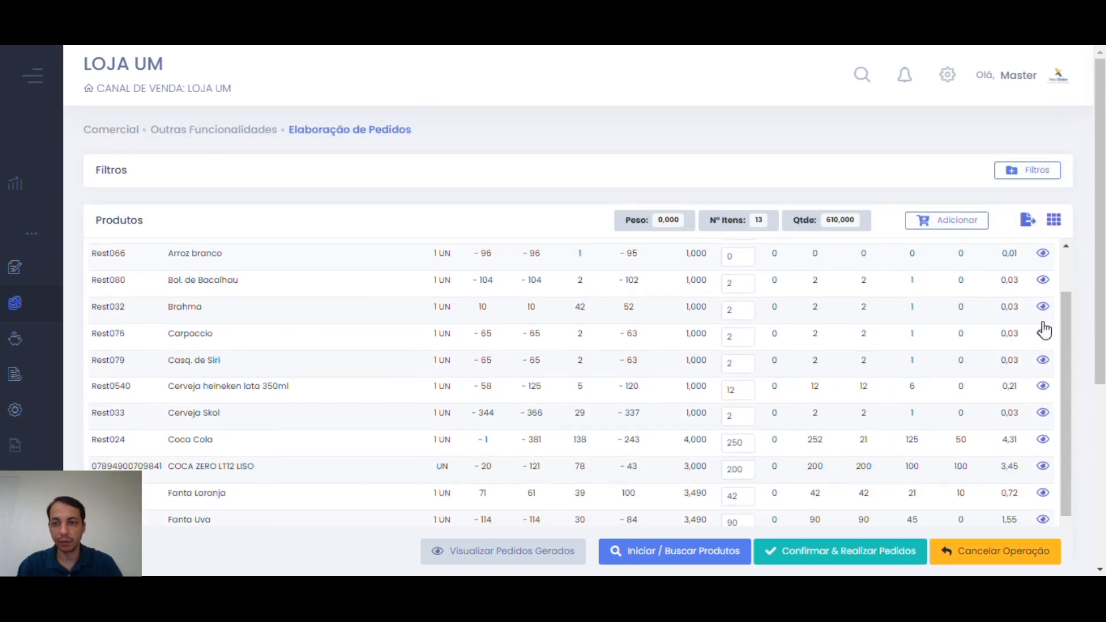
scroll(850, 322, "down", 1)
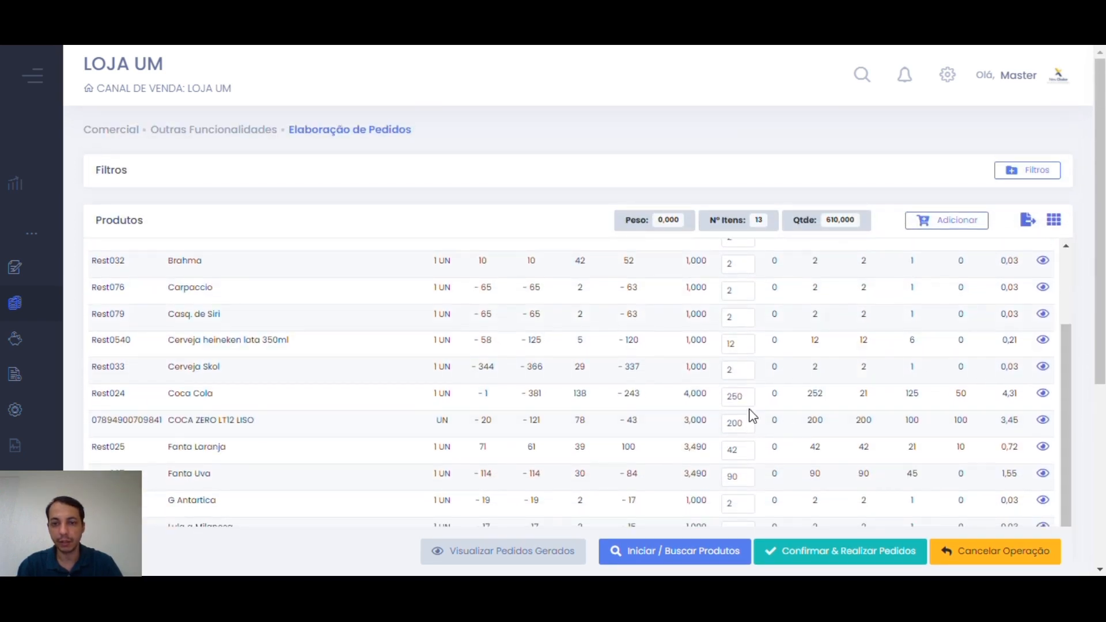
double_click(737, 397)
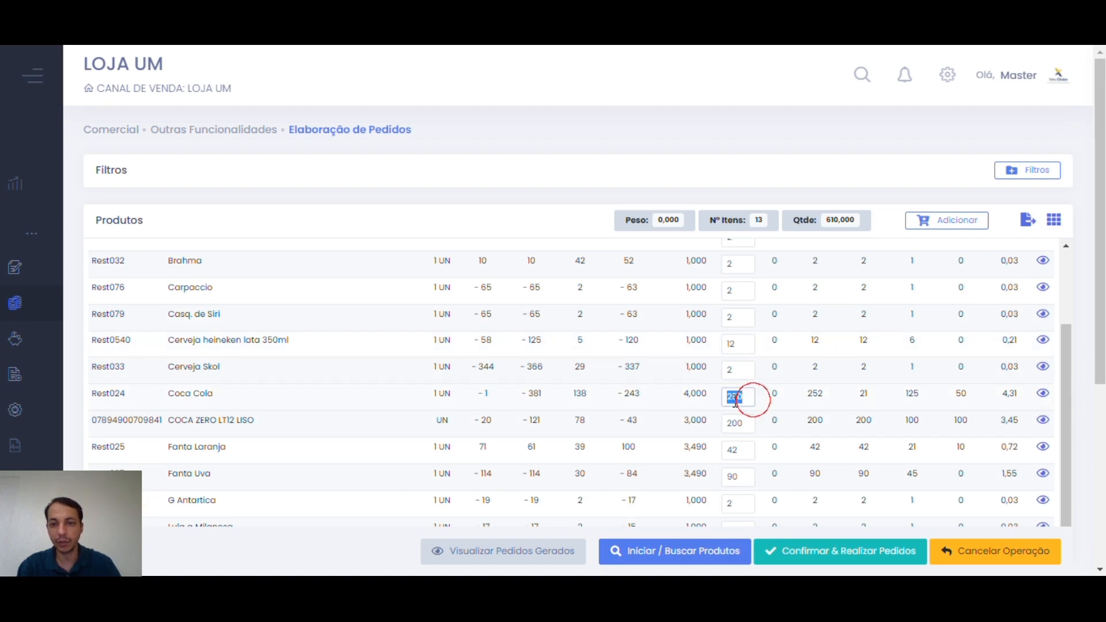
type("300")
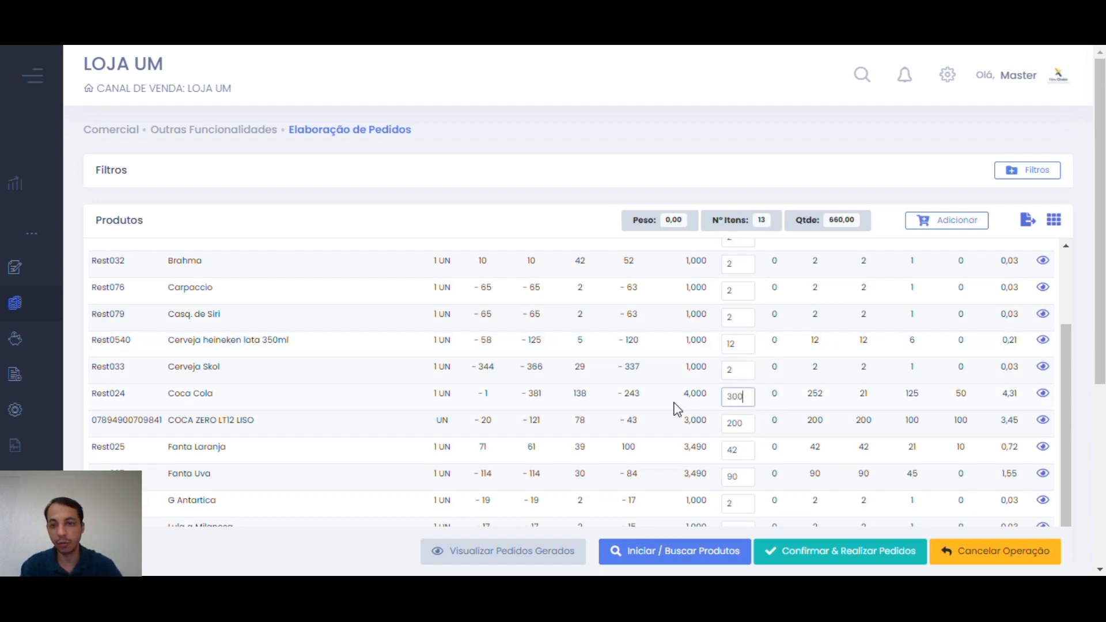
Start finalizing the order and choose CDC BRASIL as the supplier
left_click(843, 559)
left_click(490, 386)
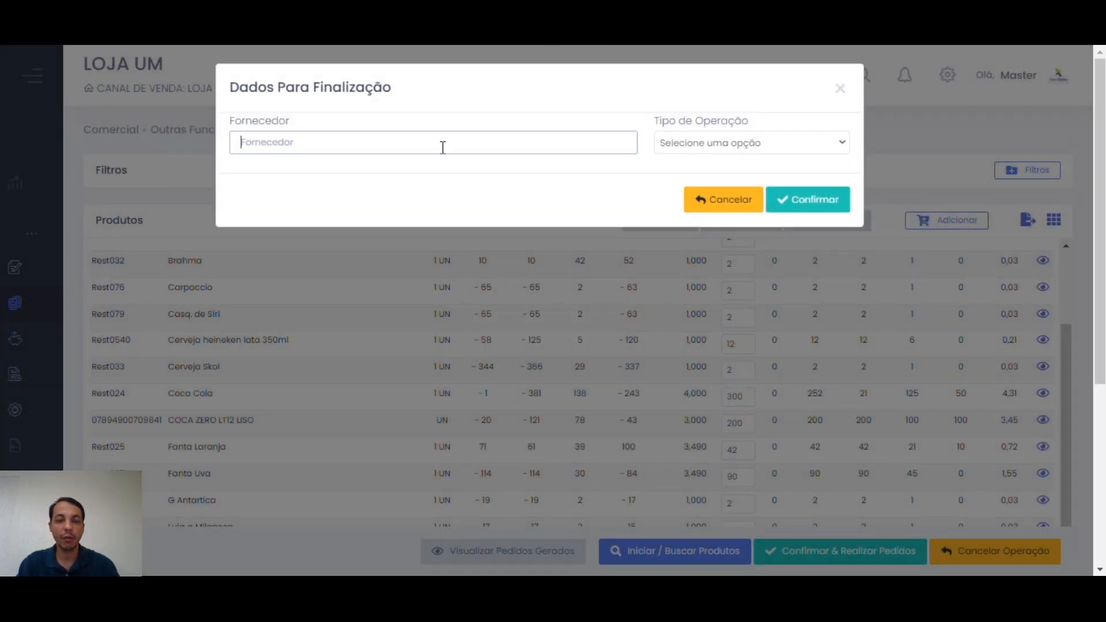
type("%%")
key("Down")
key("Down")
key("Down")
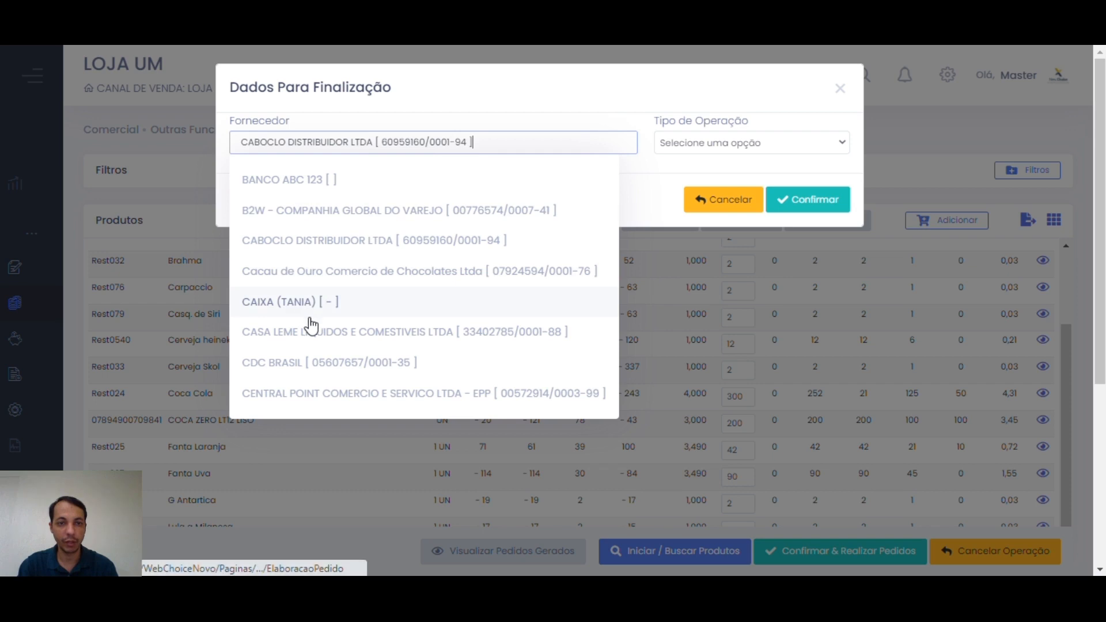
left_click(312, 368)
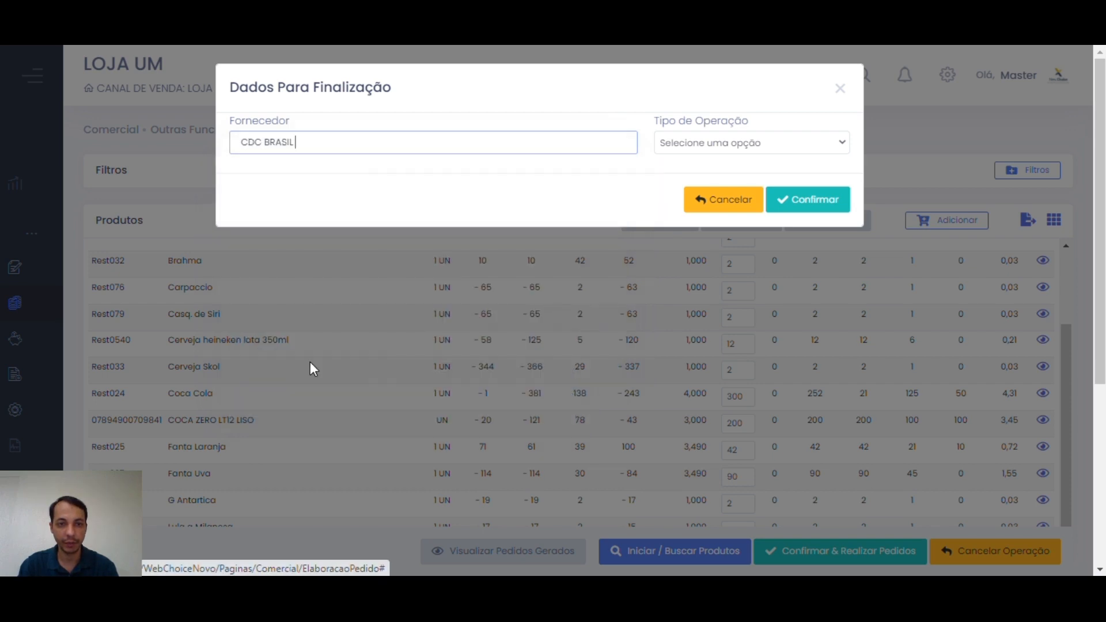
Set Tipo de Operação to COMPRAS DE MERCADORIAS, generate the order, and dismiss the confirmation message
left_click(800, 151)
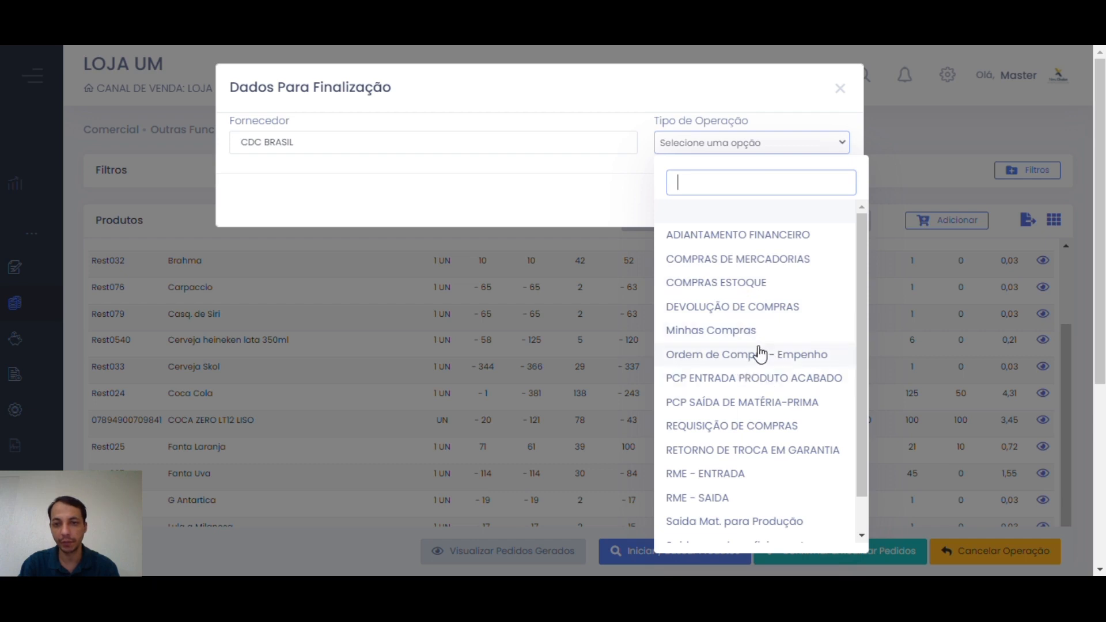
left_click(750, 264)
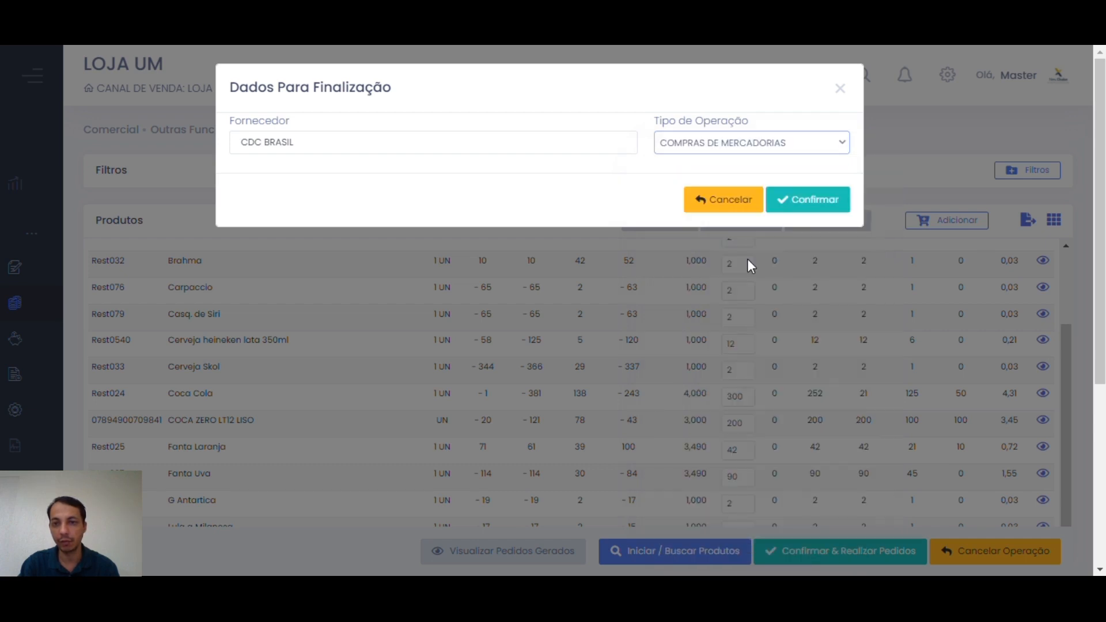
left_click(818, 206)
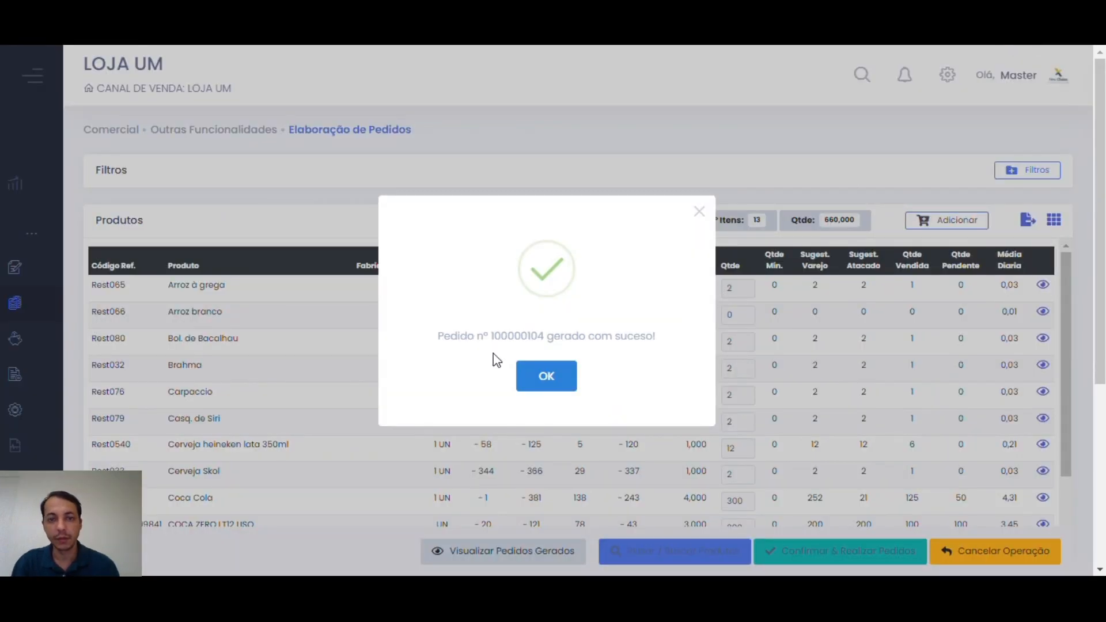
double_click(508, 336)
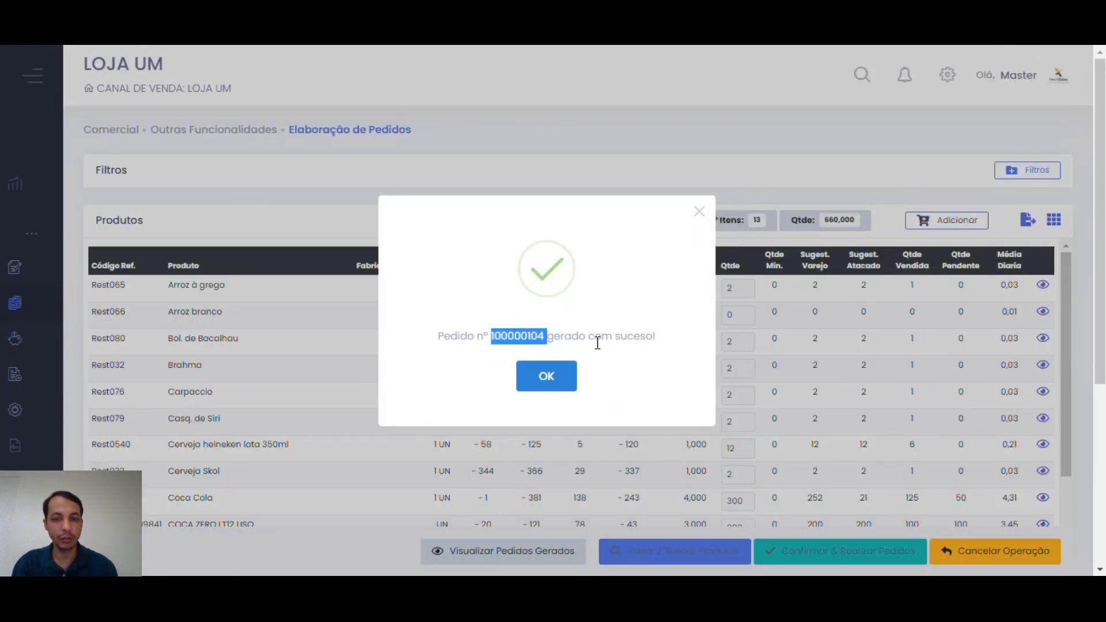
left_click(545, 376)
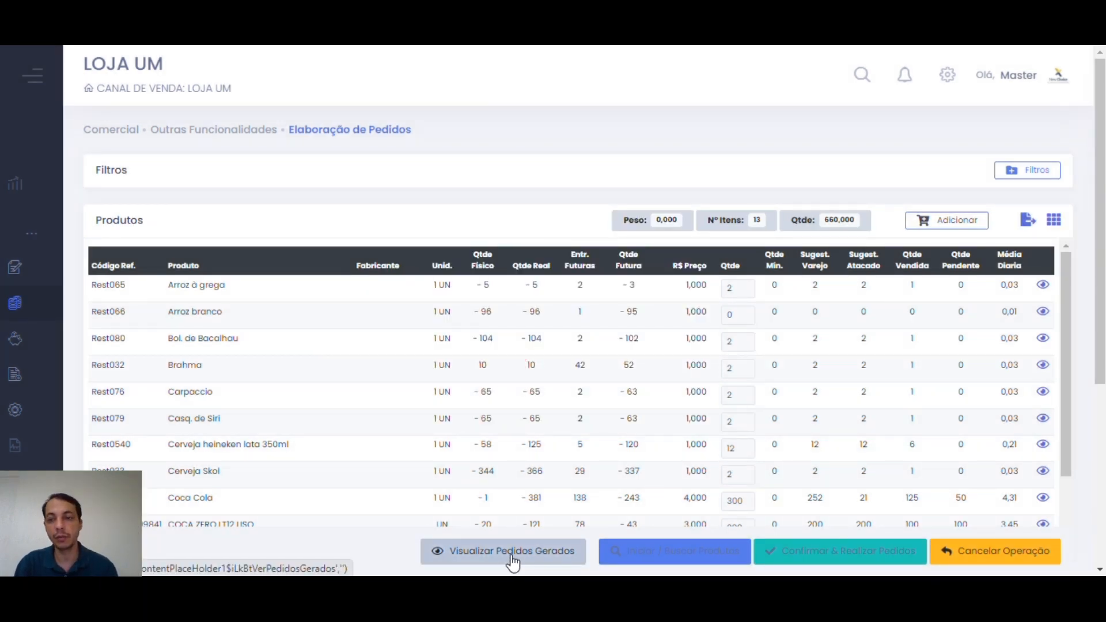
Open the generated CDC BRASIL purchase order and review its entry data, items, totals and additional actions
left_click(551, 556)
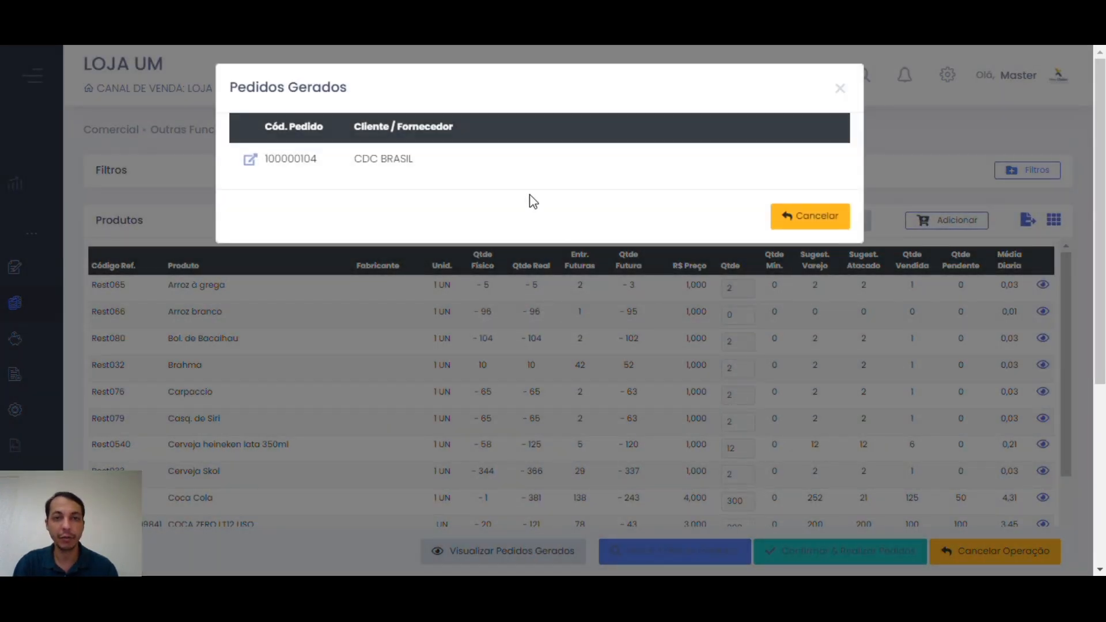
left_click(251, 164)
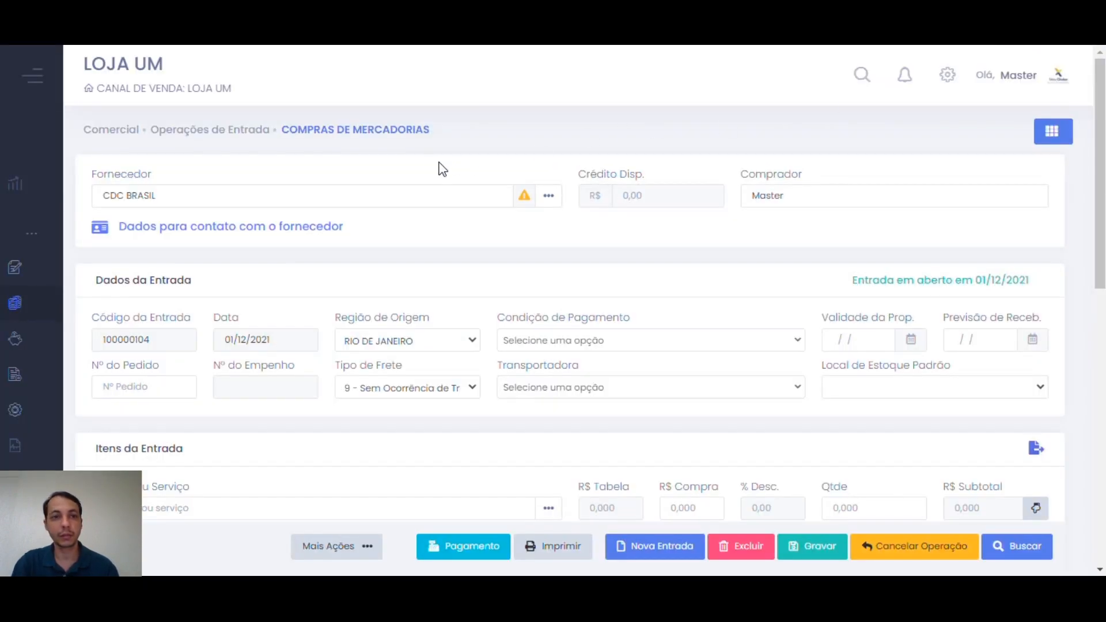
scroll(437, 222, "down", 2)
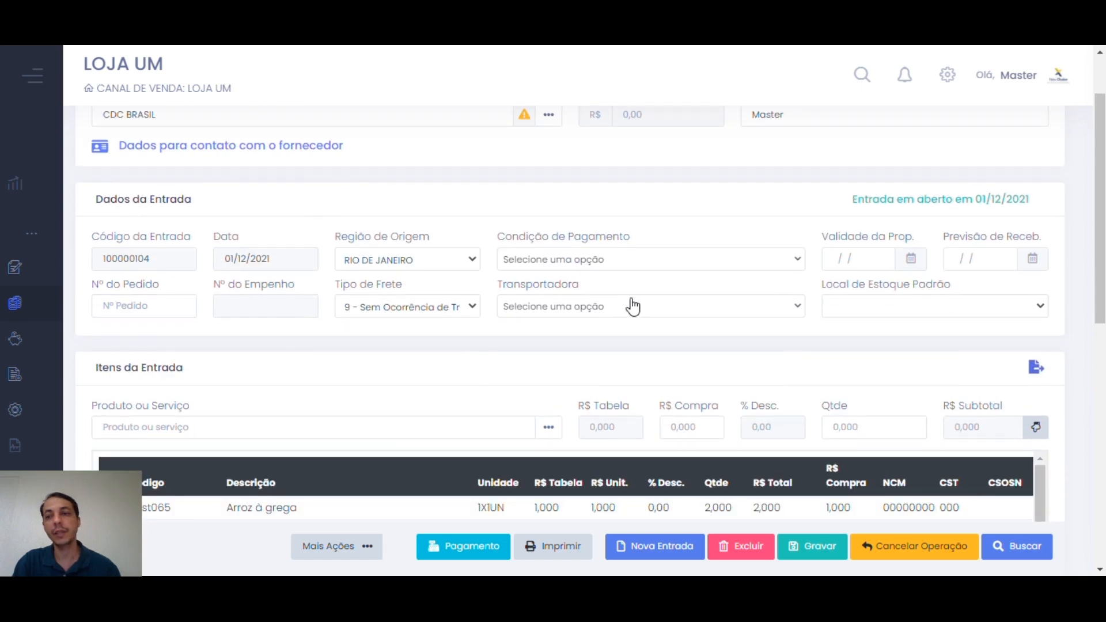
scroll(633, 306, "up", 2)
scroll(634, 311, "down", 4)
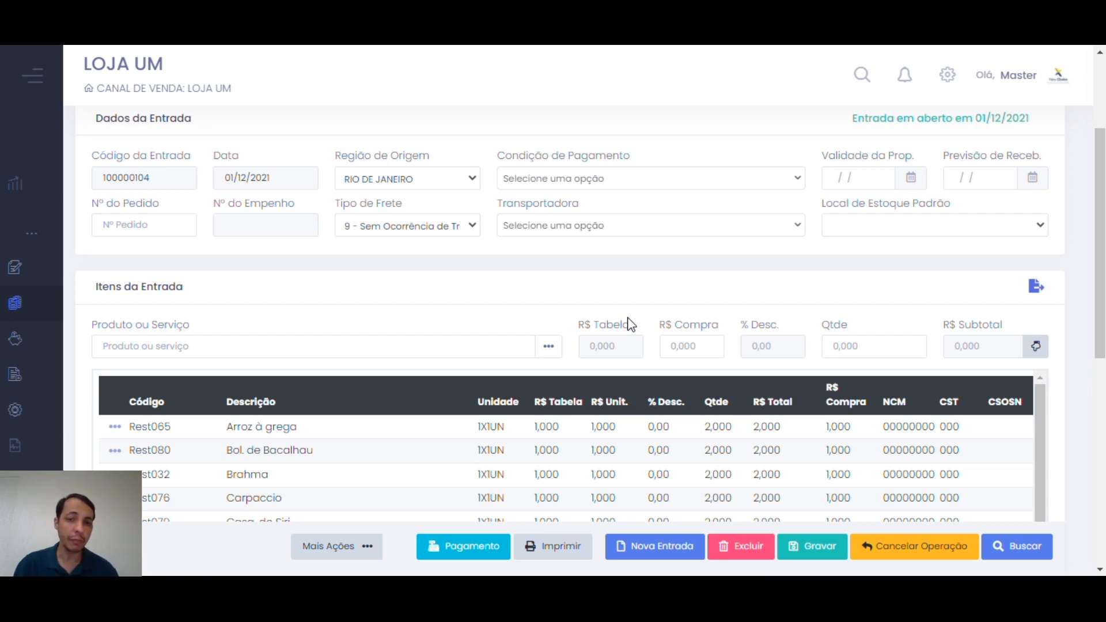
scroll(651, 311, "down", 4)
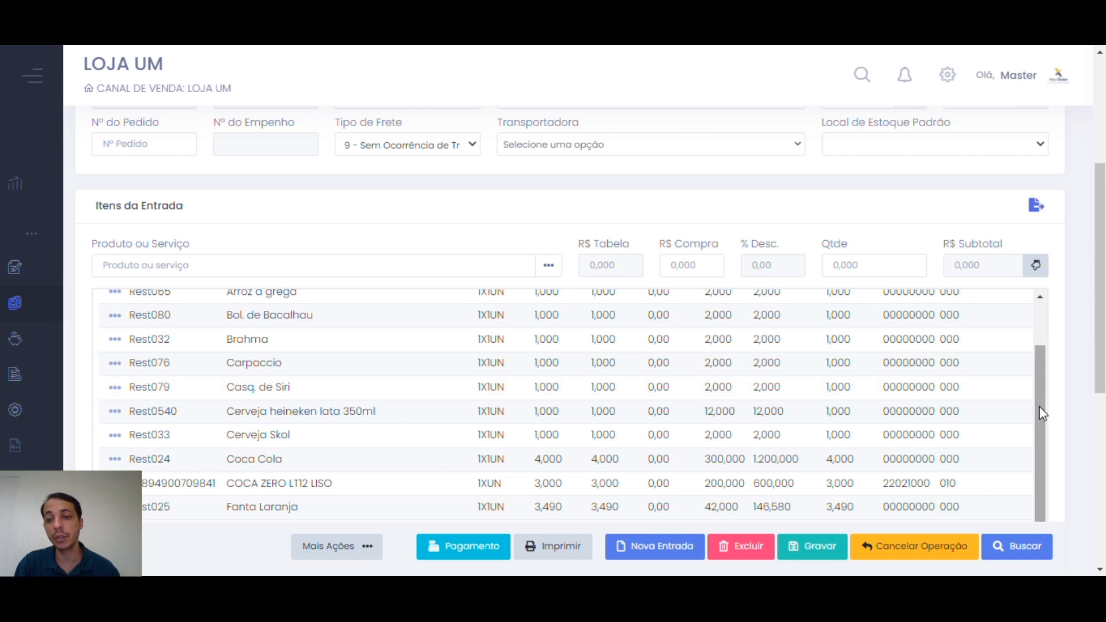
scroll(1079, 425, "up", 5)
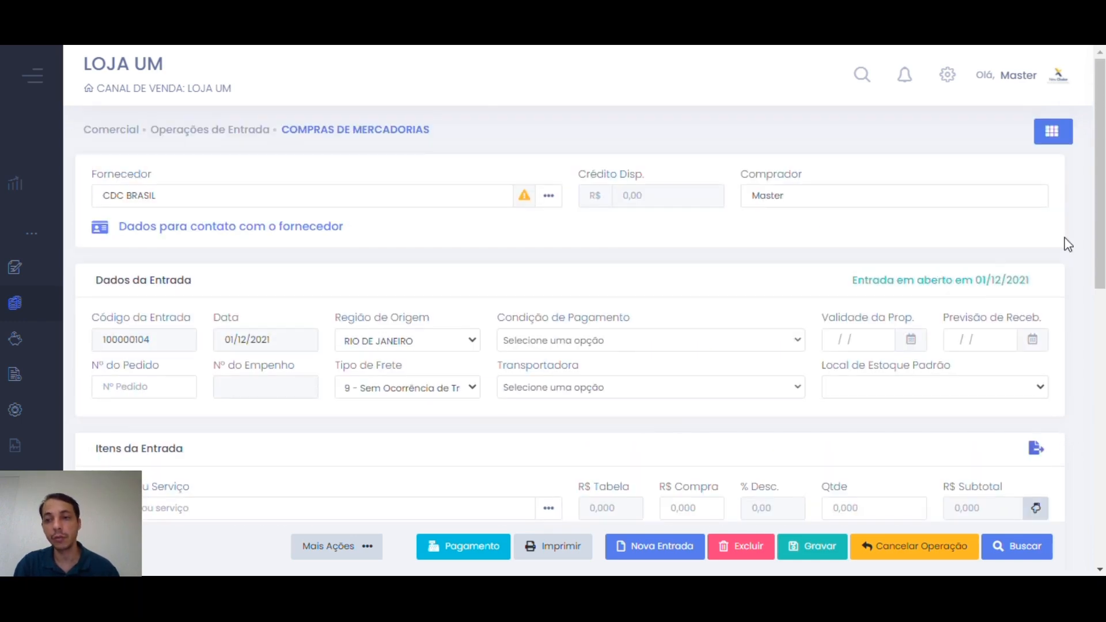
scroll(1076, 289, "down", 6)
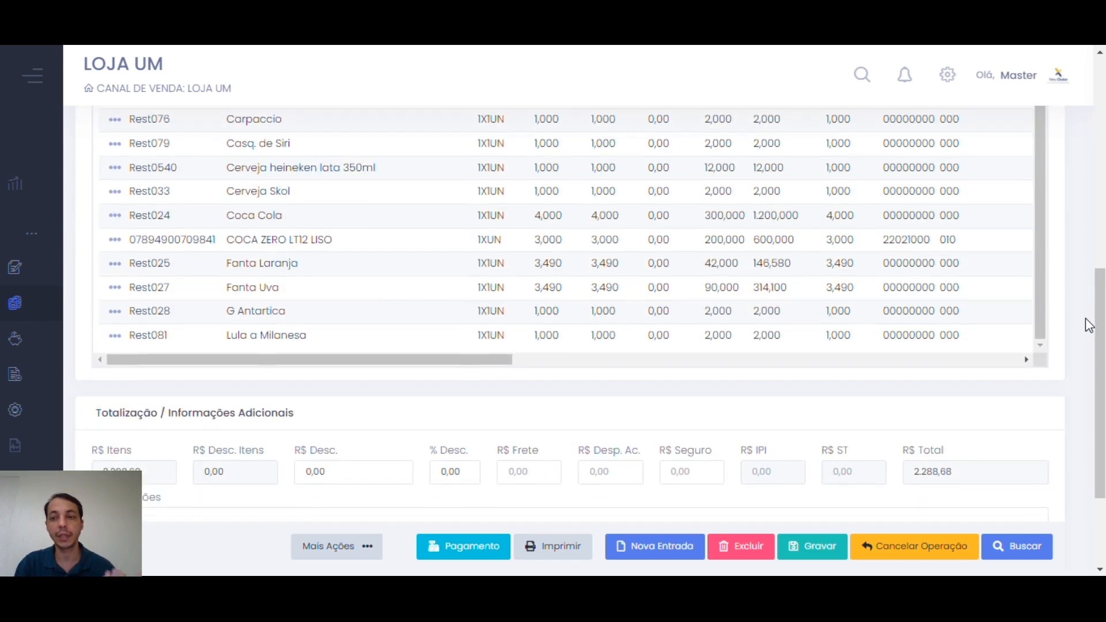
scroll(1084, 328, "up", 8)
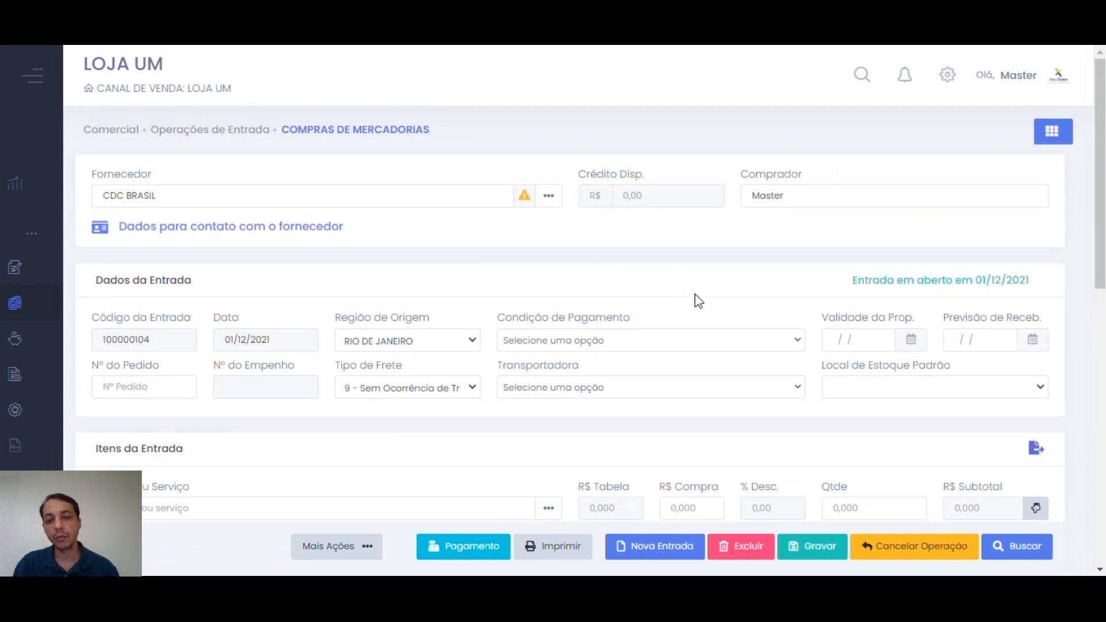
left_click(358, 551)
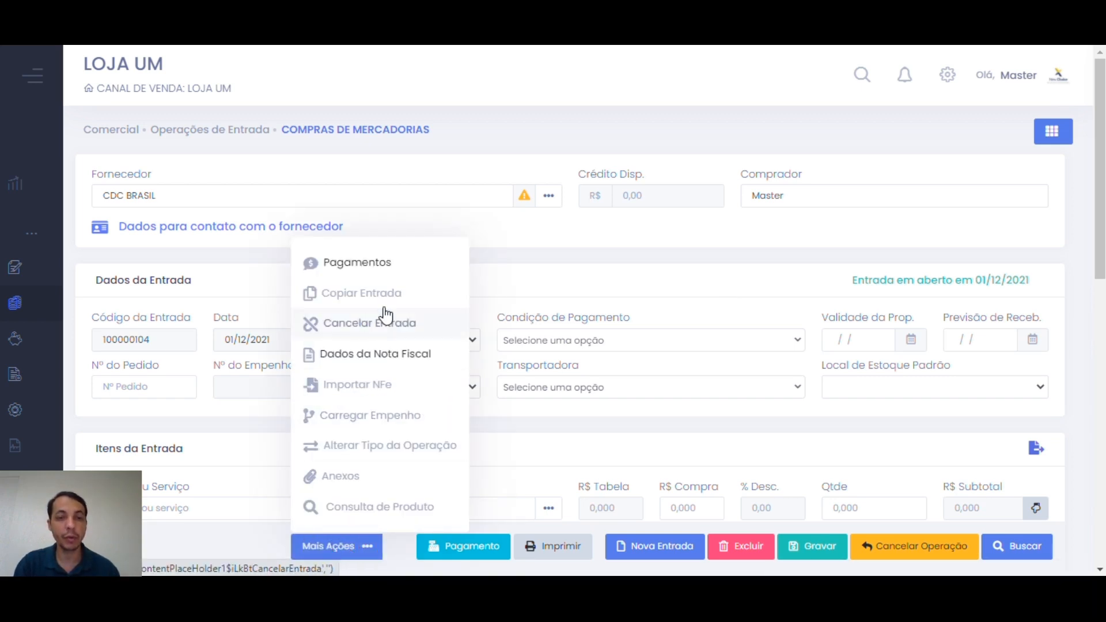
left_click(634, 268)
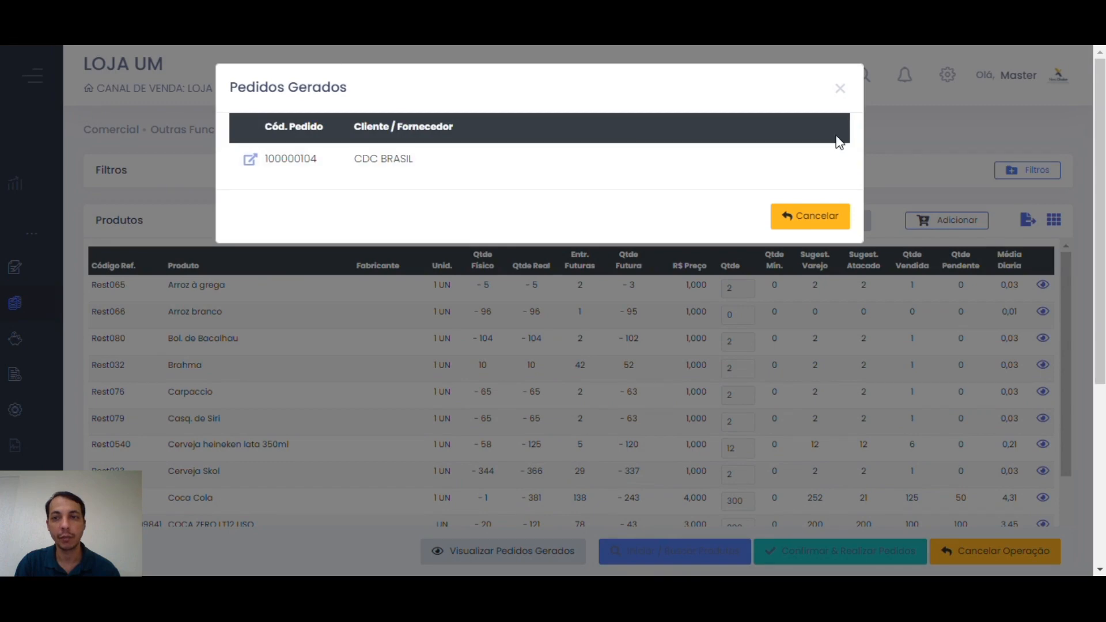
Close the list of generated orders and return to the home page
left_click(840, 87)
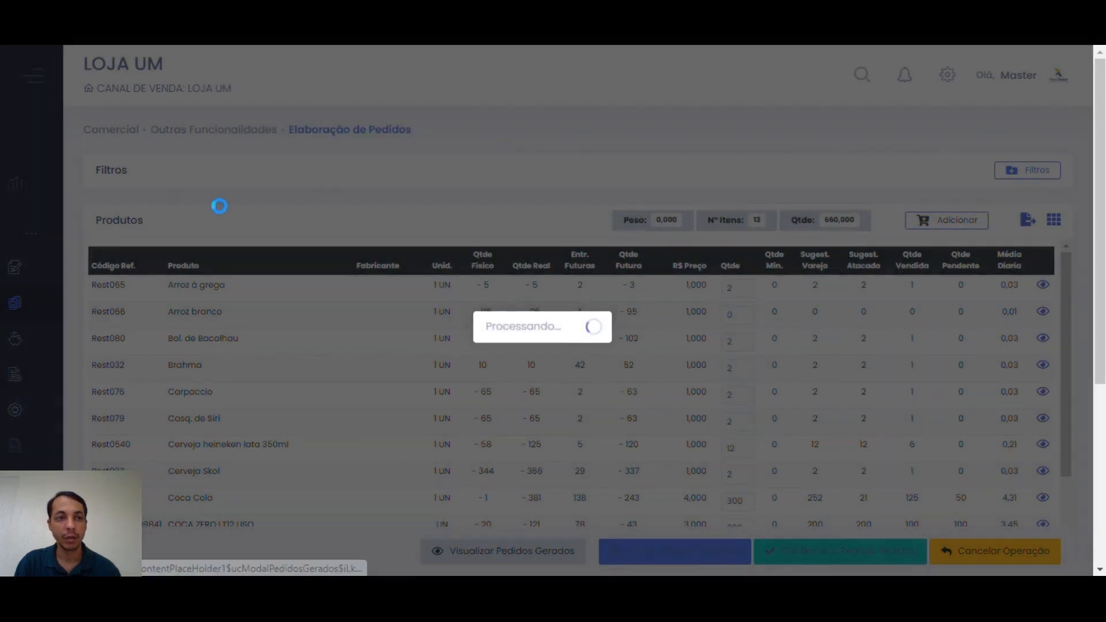
mouse_move(54, 94)
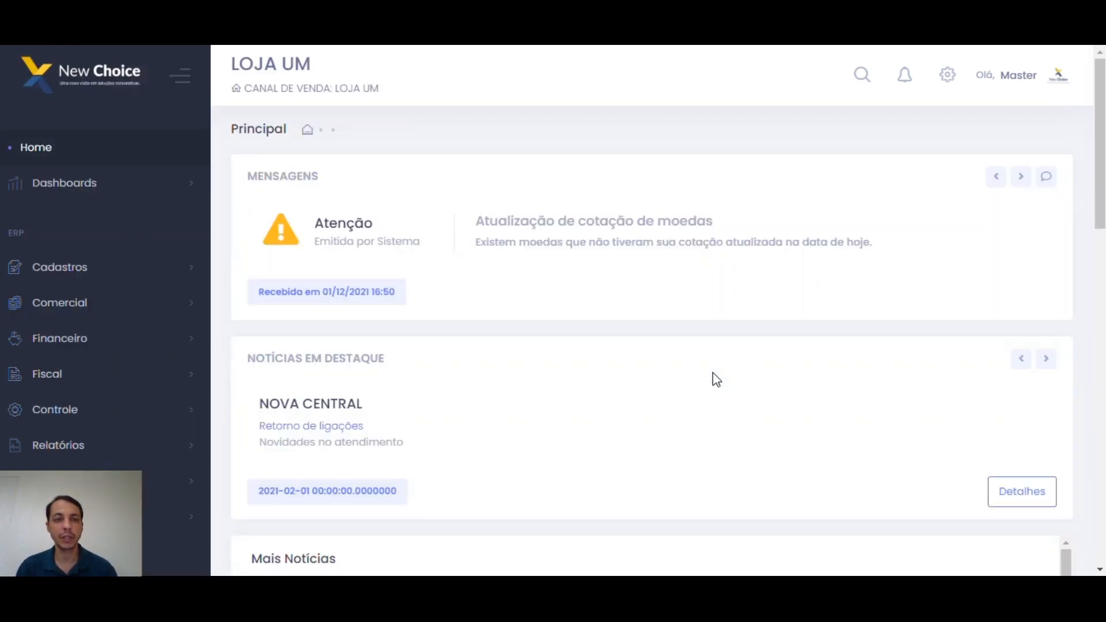
left_click(171, 346)
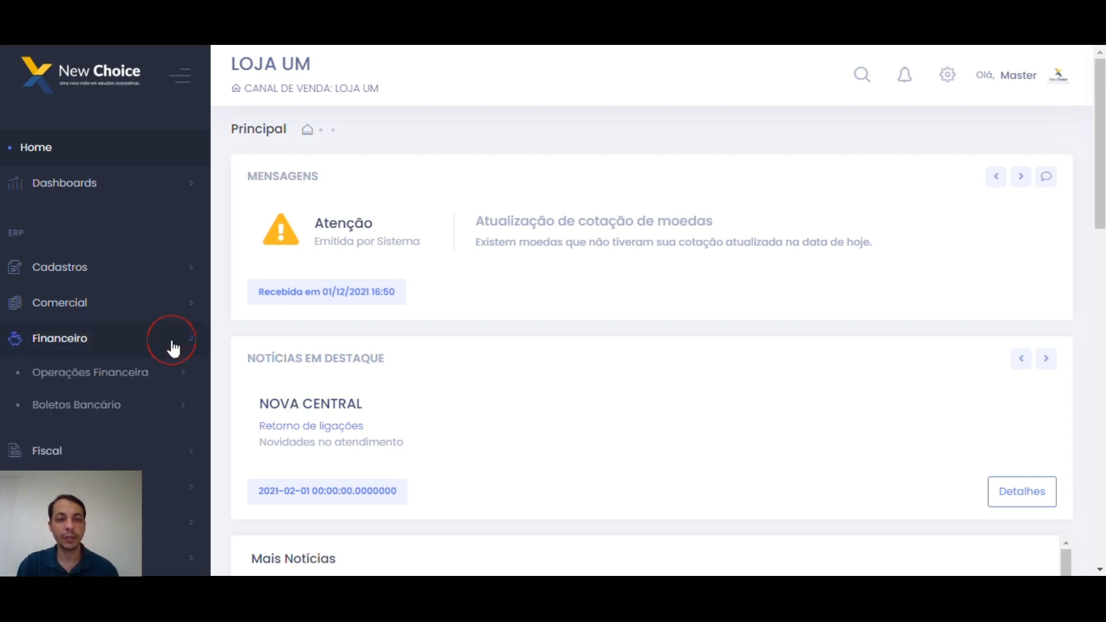
scroll(172, 346, "down", 1)
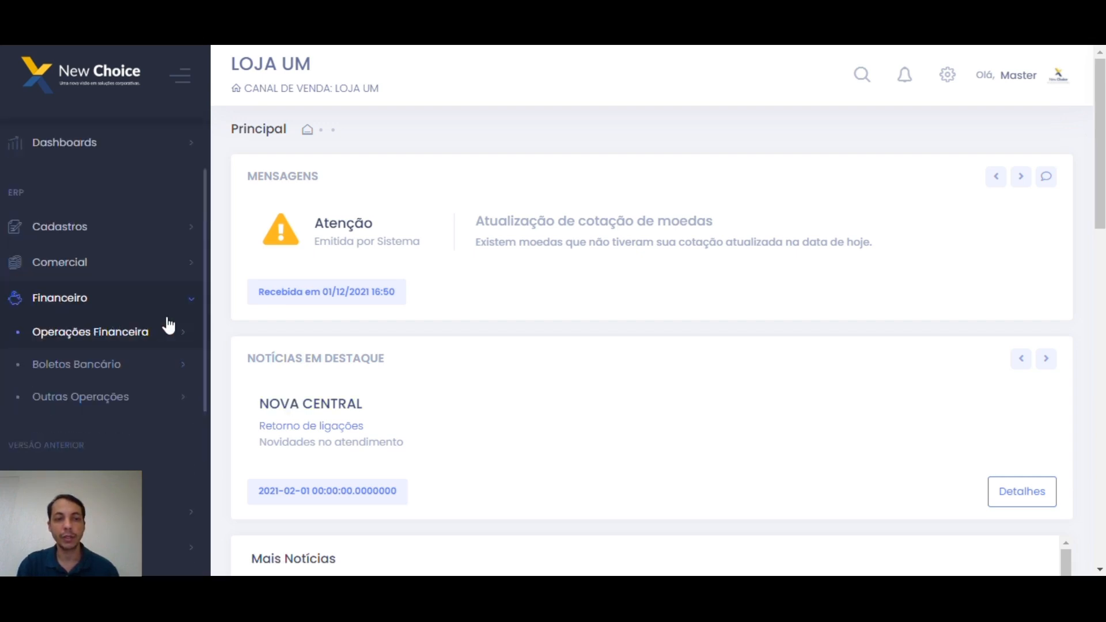
scroll(168, 323, "up", 1)
left_click(152, 335)
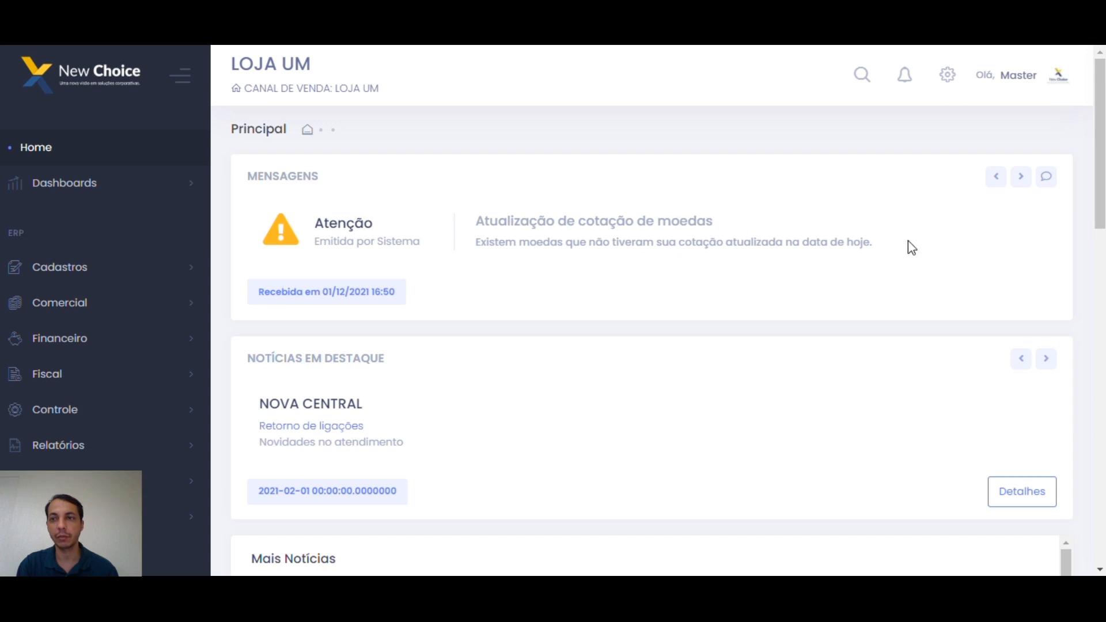